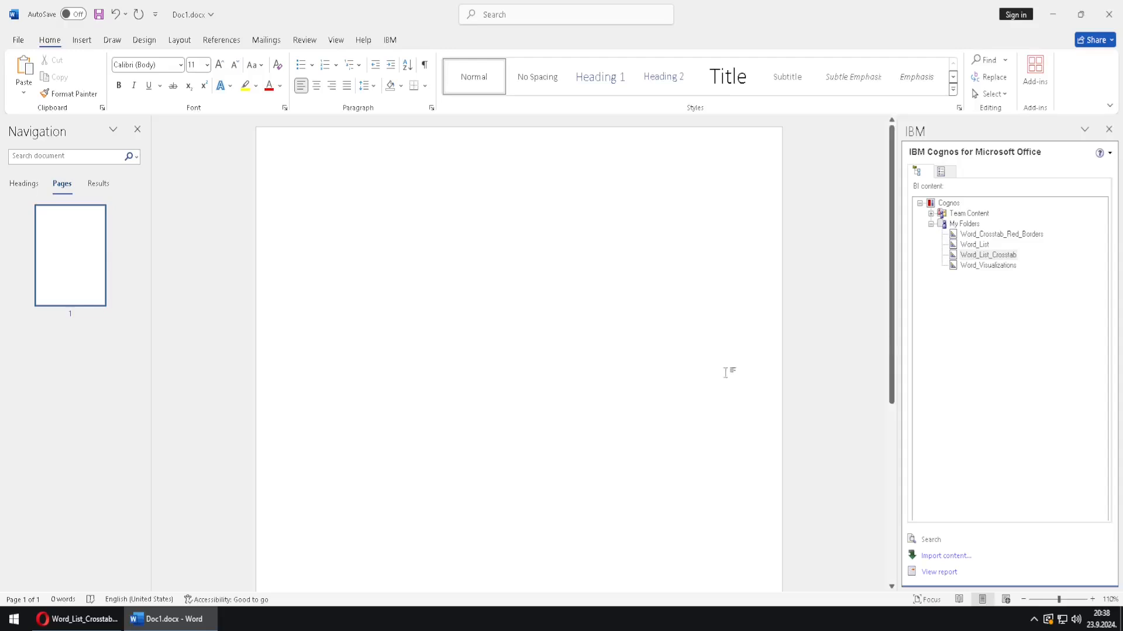
# Step: Import the Word_List_Crosstab report into the document, keeping Ignore paging and Run the report selected
pyautogui.doubleClick(988, 255)
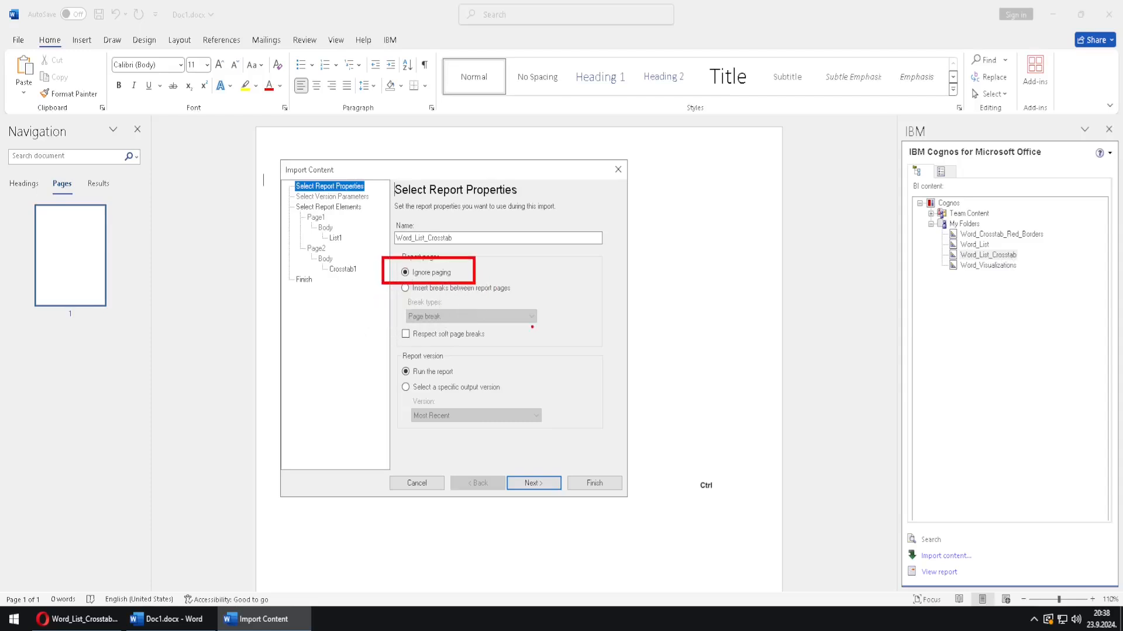
pyautogui.click(594, 483)
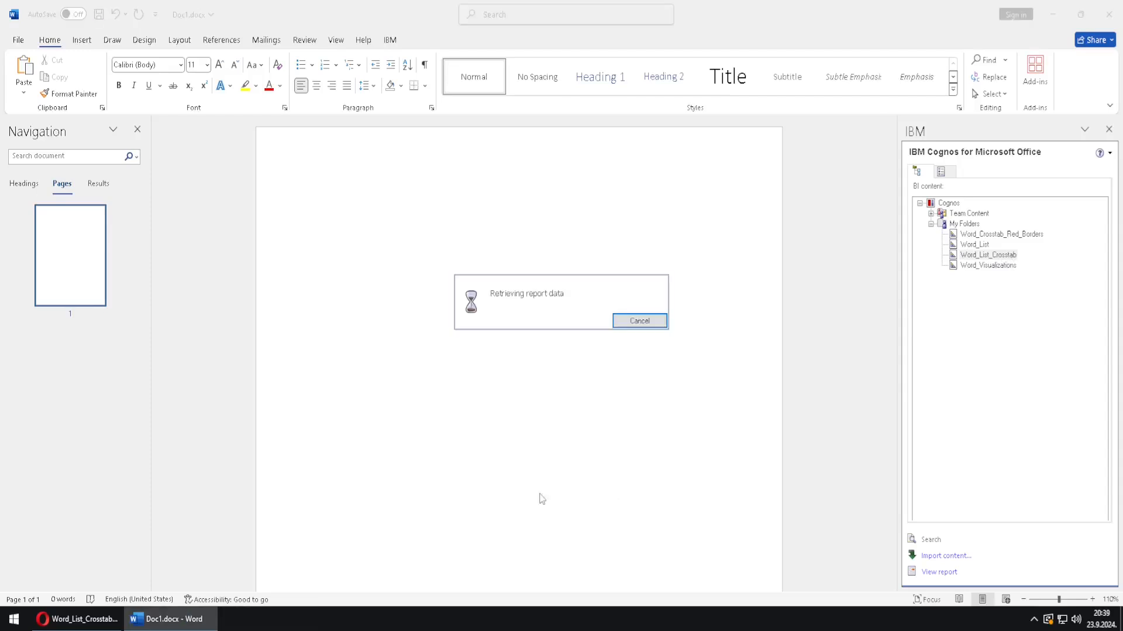
# Step: Switch to the Word_List_Crosstab report in Cognos Analytics, view its Page1 list and Page2 crosstab, and return to the Word document
pyautogui.click(78, 622)
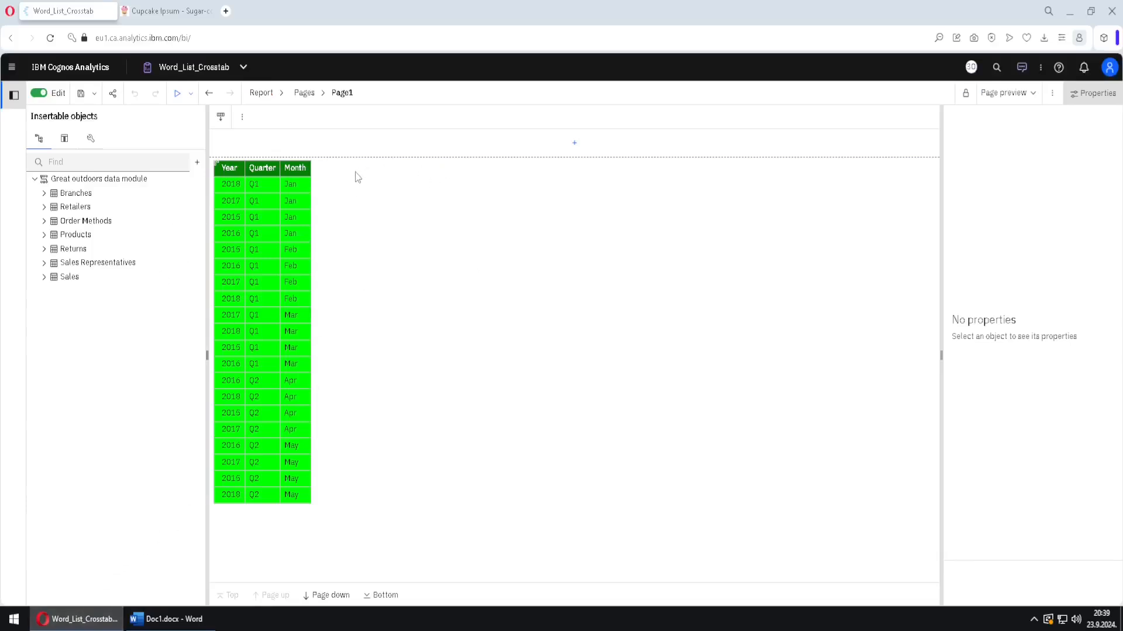
pyautogui.click(342, 92)
pyautogui.click(358, 132)
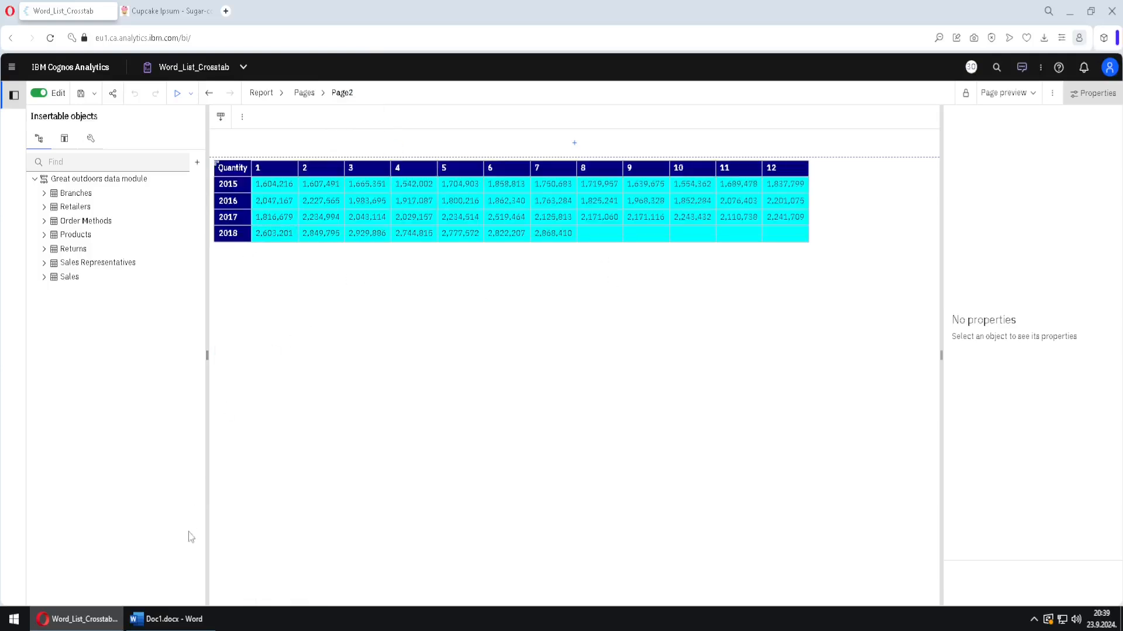
pyautogui.click(166, 618)
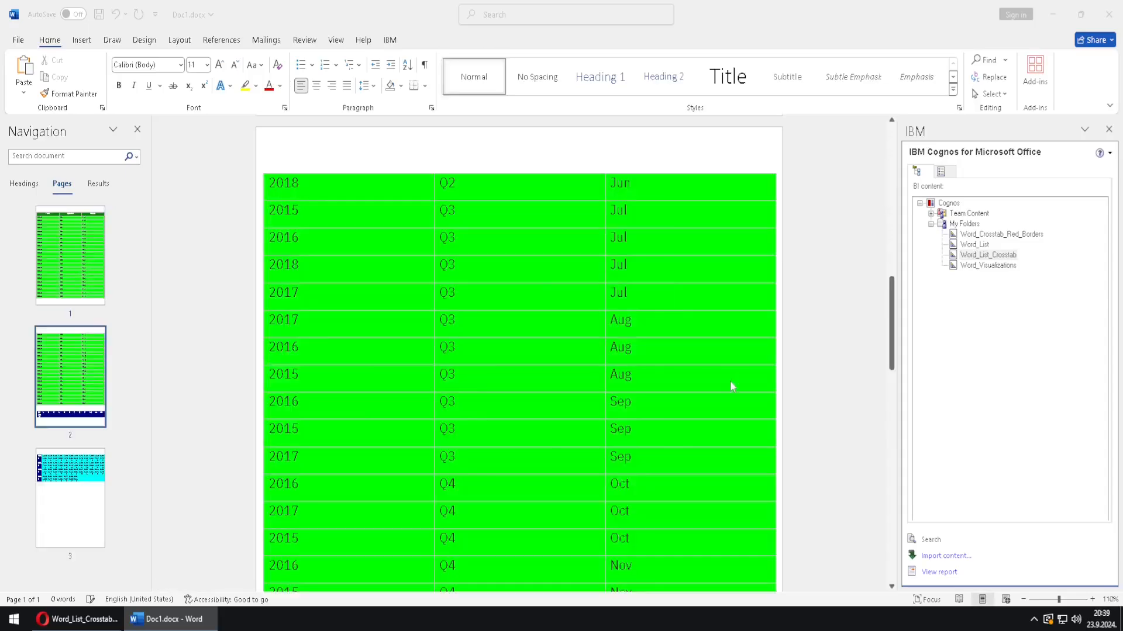
# Step: Examine how the imported list and crosstab are laid out across the document pages when report paging is ignored
pyautogui.scroll(15, 716, 376)
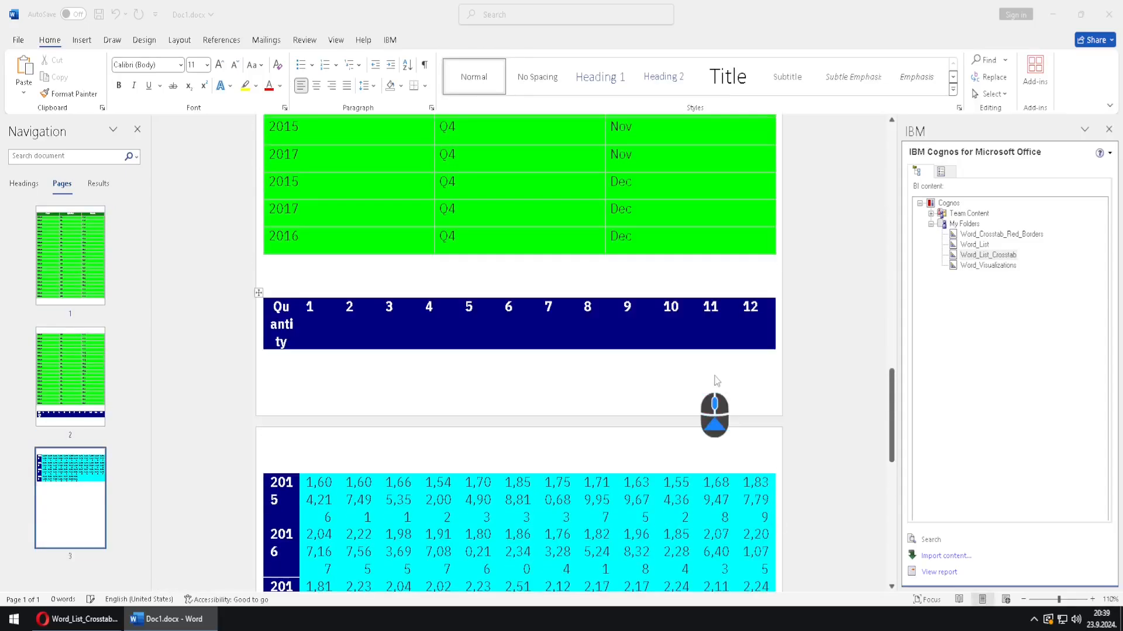
pyautogui.scroll(12, 712, 380)
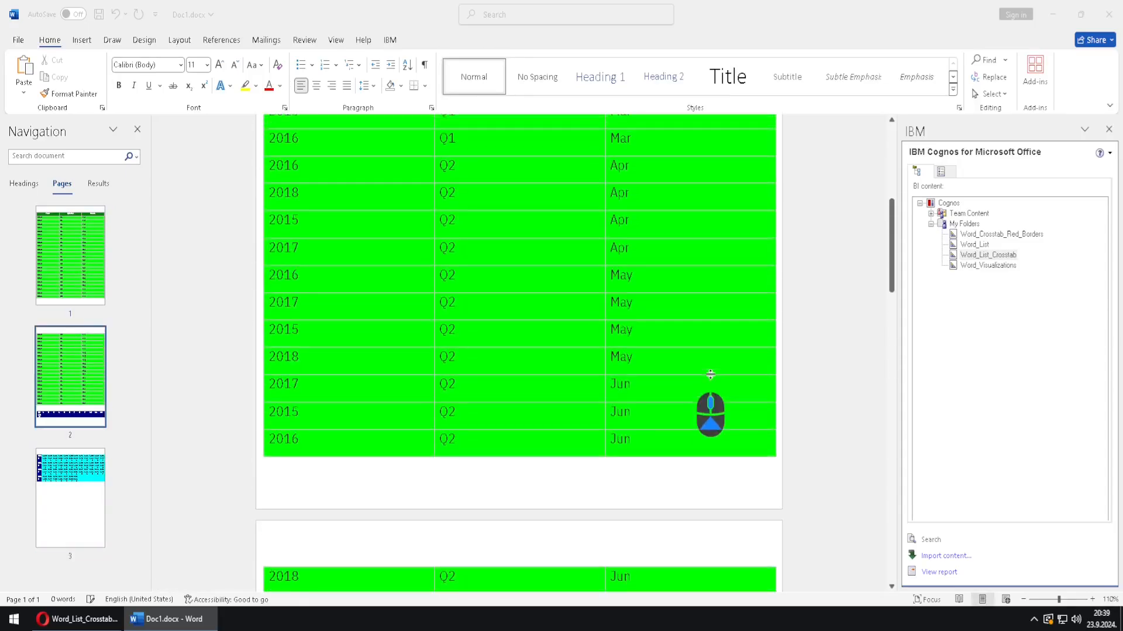
pyautogui.scroll(-2, 710, 375)
pyautogui.scroll(-15, 710, 374)
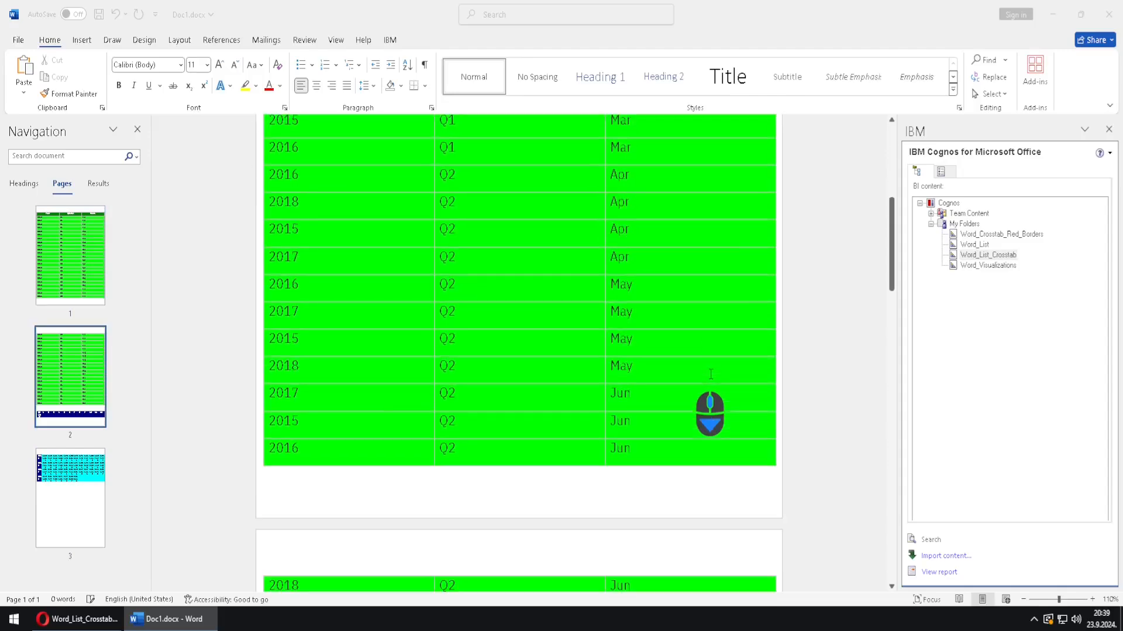
pyautogui.scroll(1, 710, 373)
pyautogui.scroll(10, 709, 373)
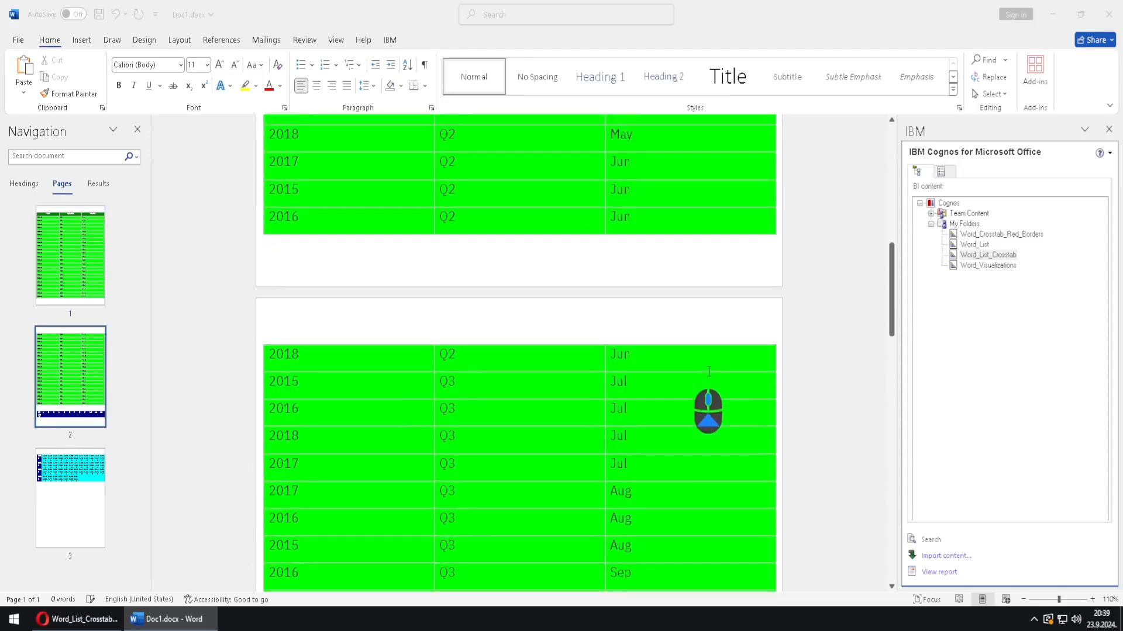
pyautogui.scroll(-3, 710, 376)
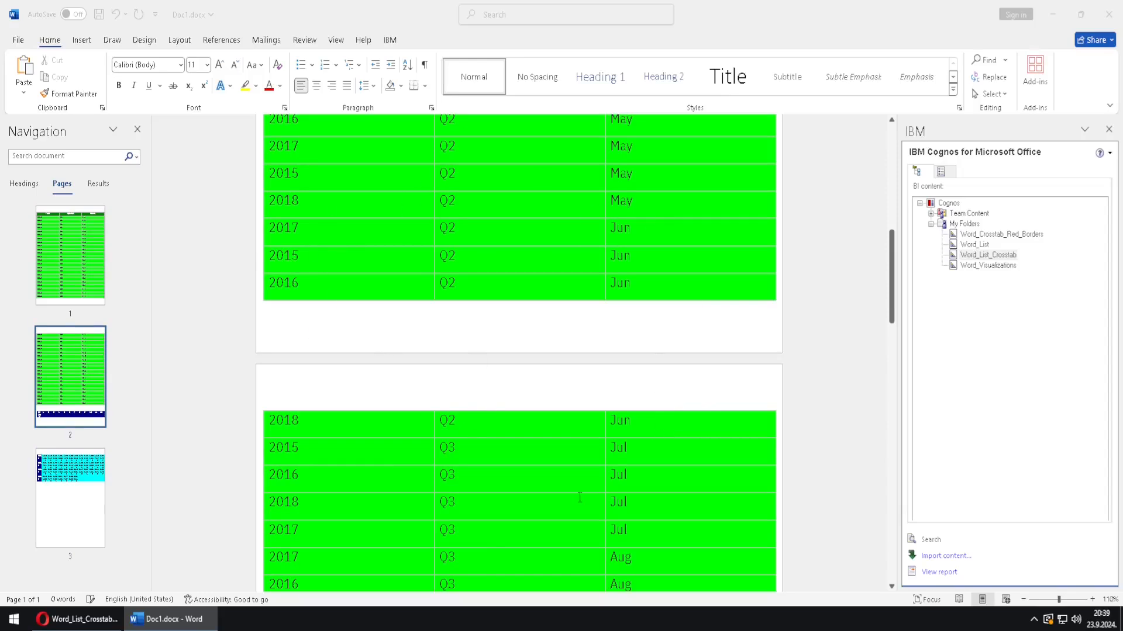
pyautogui.scroll(-2, 584, 432)
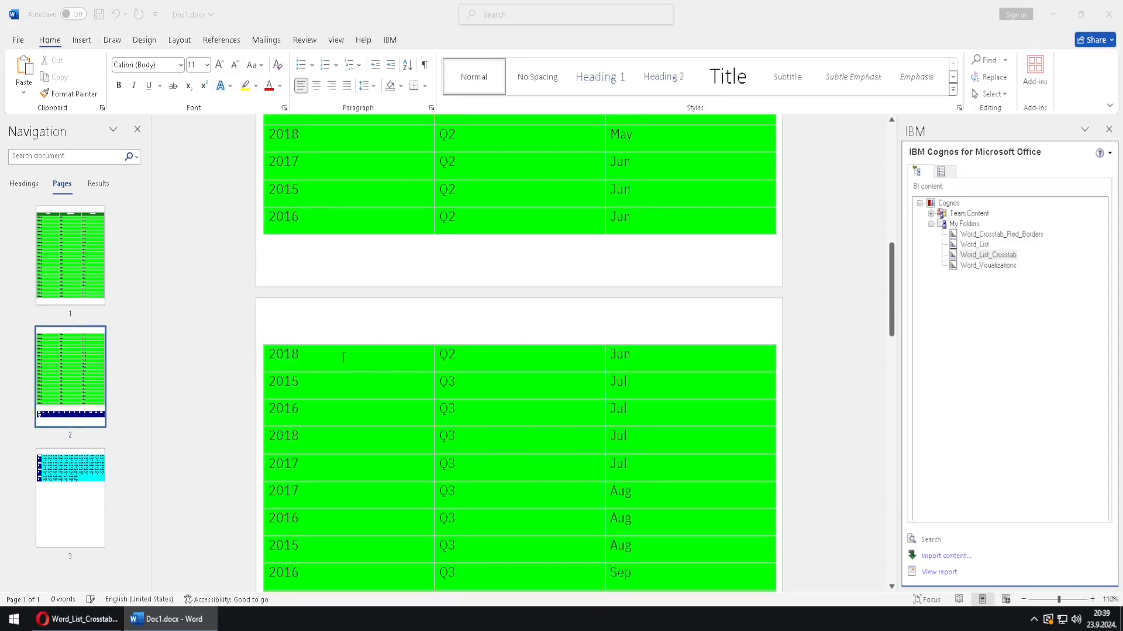
pyautogui.scroll(-20, 663, 391)
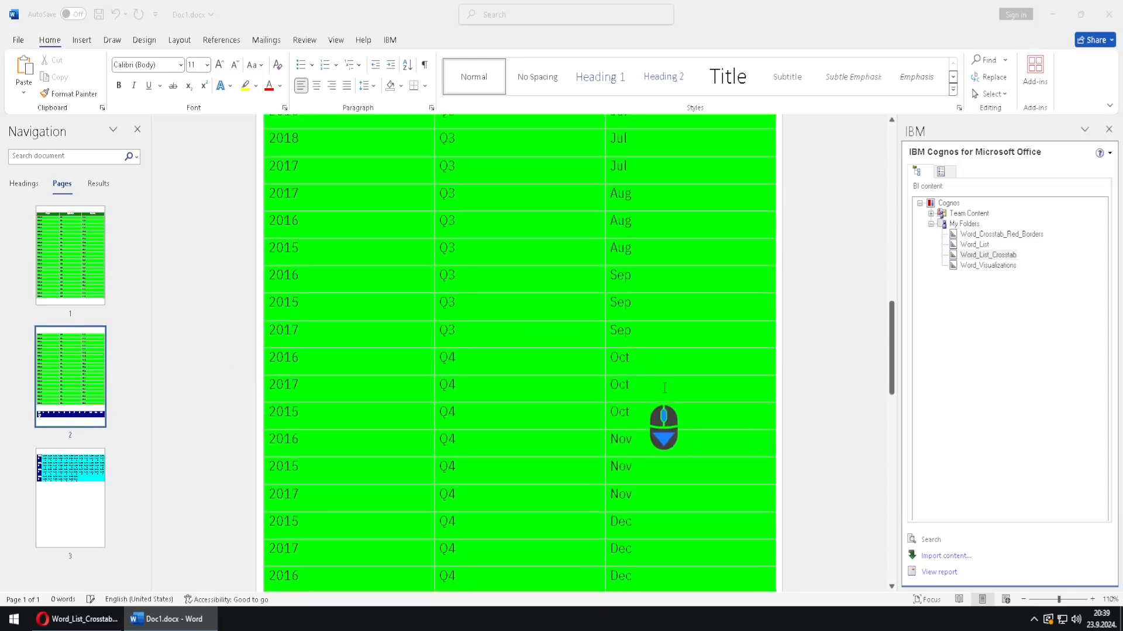
pyautogui.scroll(-3, 664, 393)
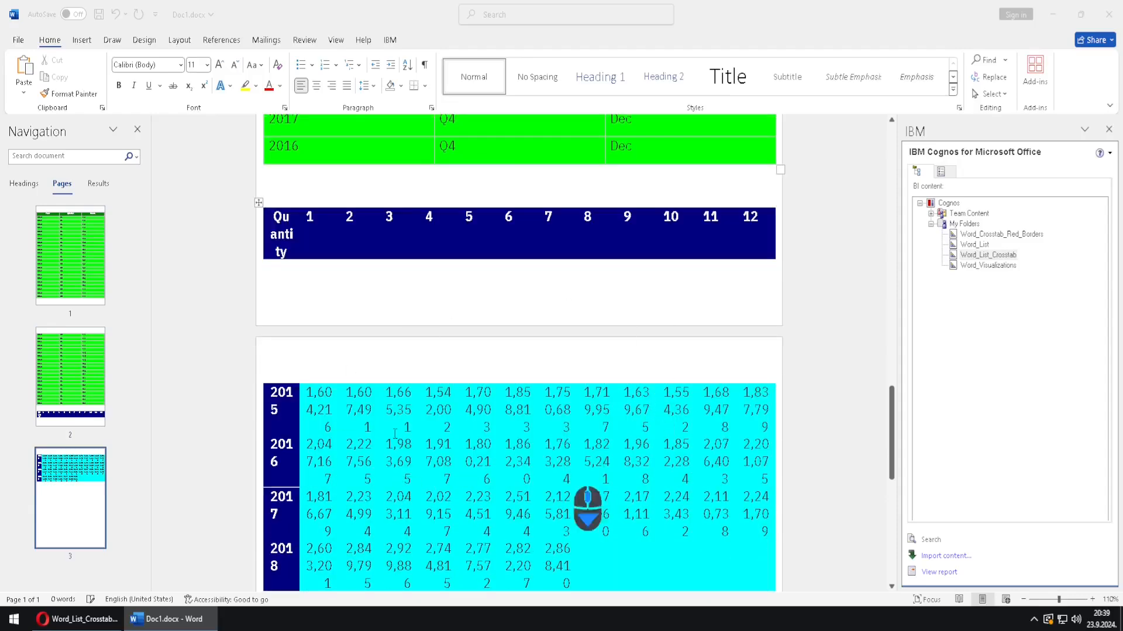
# Step: Remove the imported Word_List_Crosstab report together with its data and place the cursor on the blank page
pyautogui.click(943, 172)
pyautogui.rightClick(970, 212)
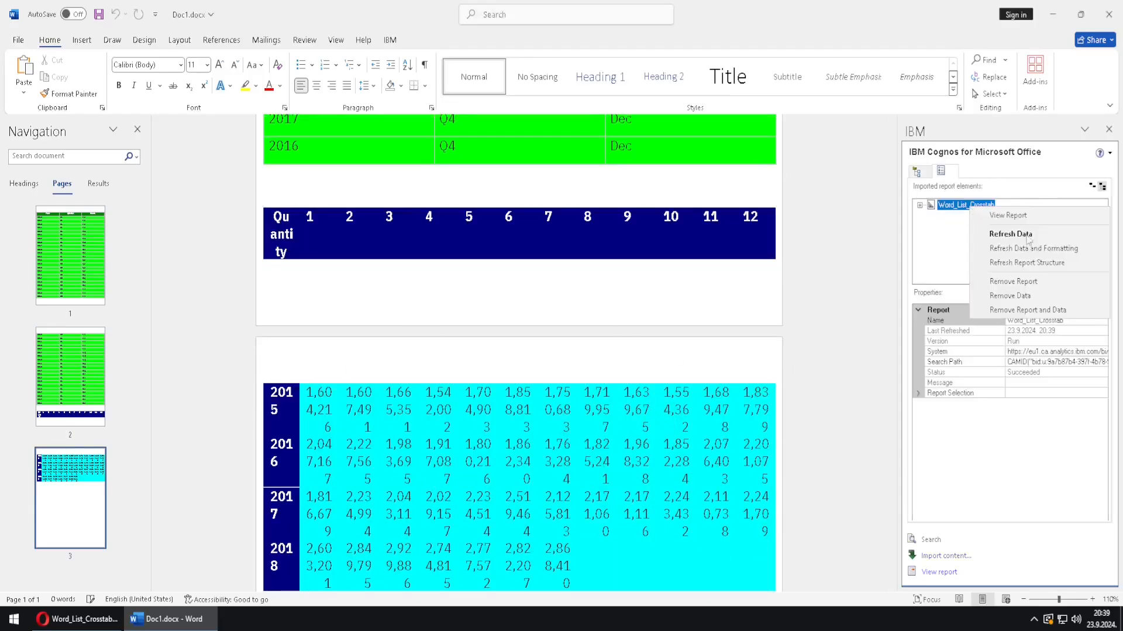
pyautogui.click(1044, 314)
pyautogui.scroll(5, 775, 280)
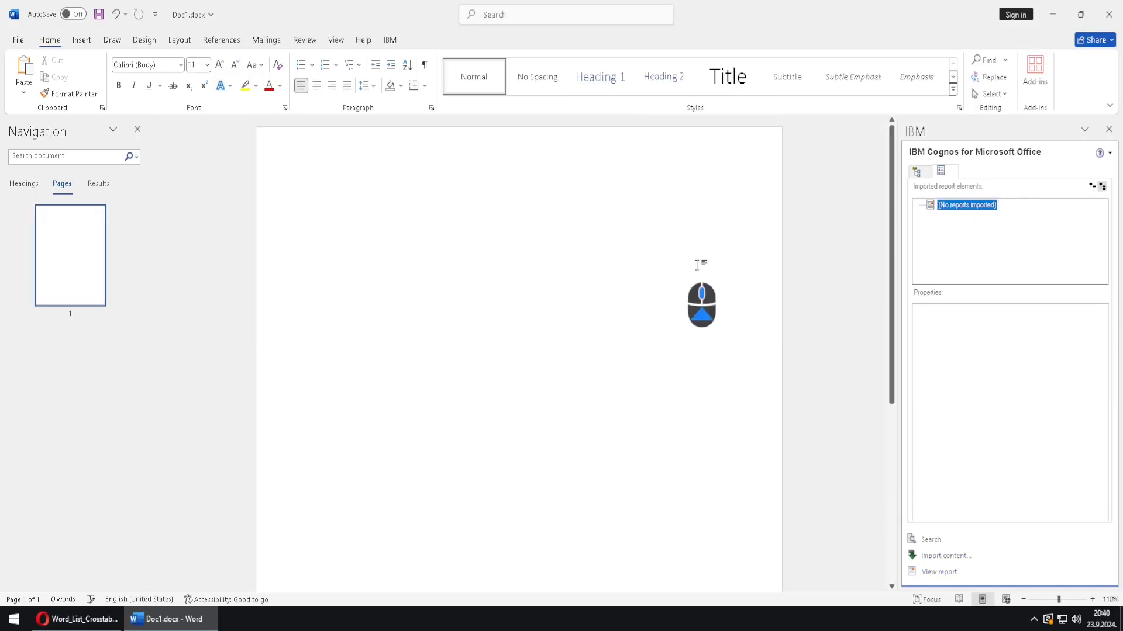
pyautogui.click(301, 200)
# Step: Start importing Word_List_Crosstab with breaks between report pages, review the available break types, and cancel the import
pyautogui.click(928, 175)
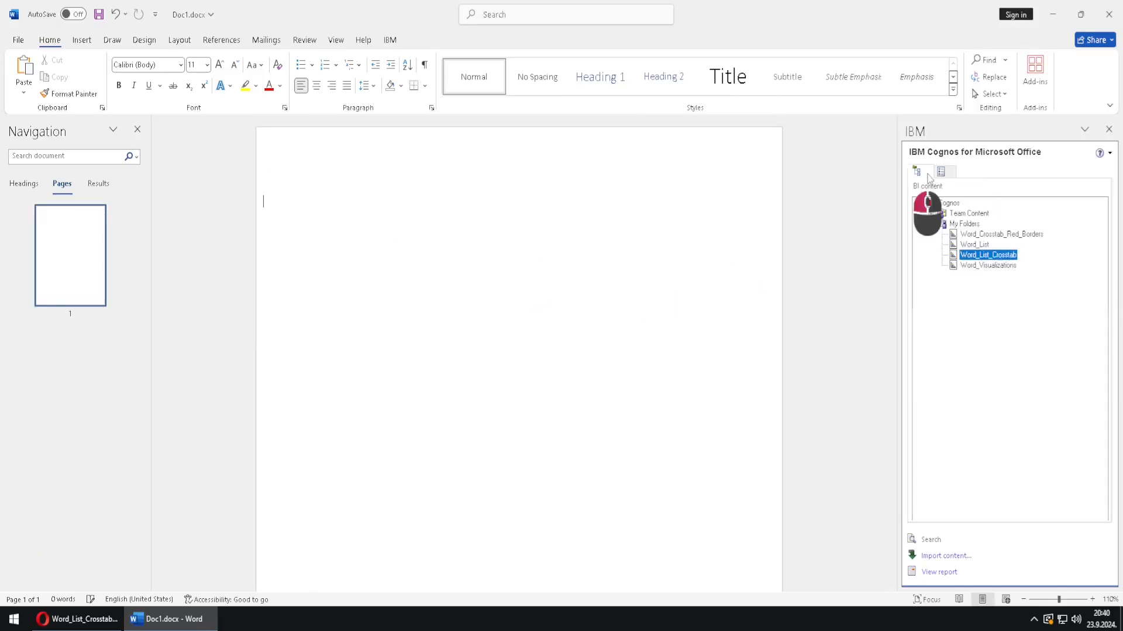
pyautogui.moveTo(1013, 260); pyautogui.dragTo(679, 380)
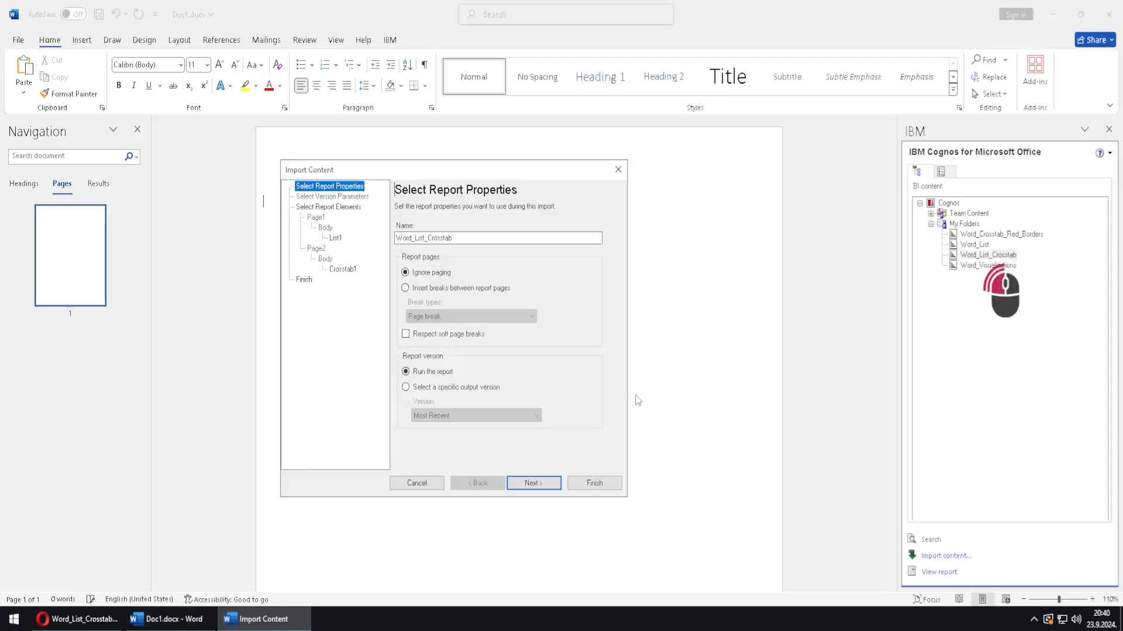
pyautogui.click(406, 288)
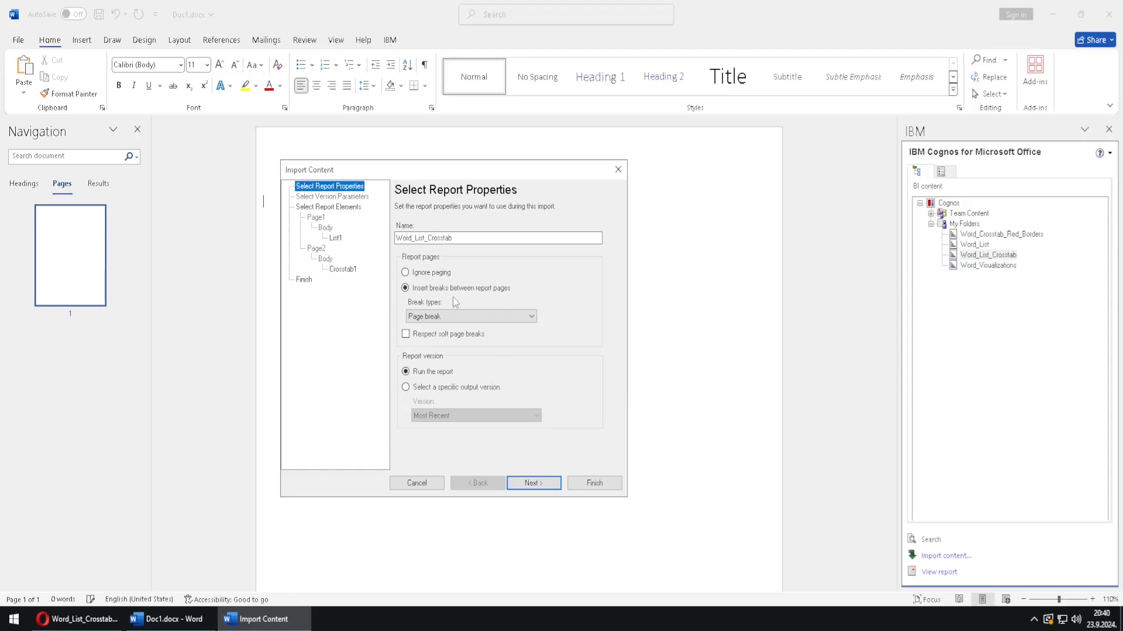
pyautogui.click(497, 316)
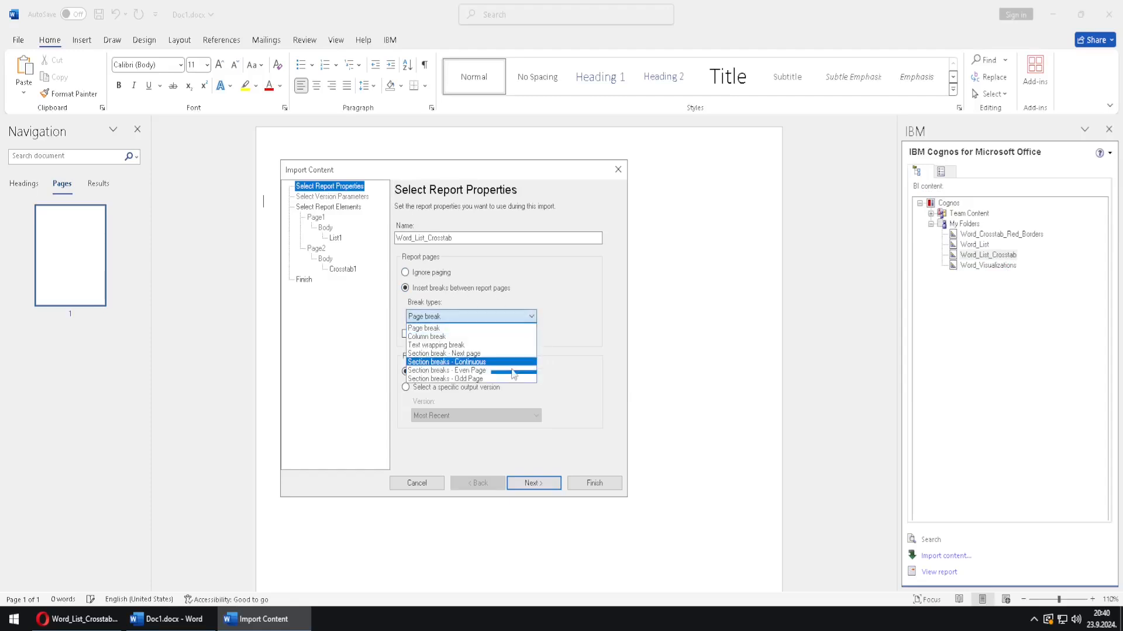
pyautogui.click(572, 343)
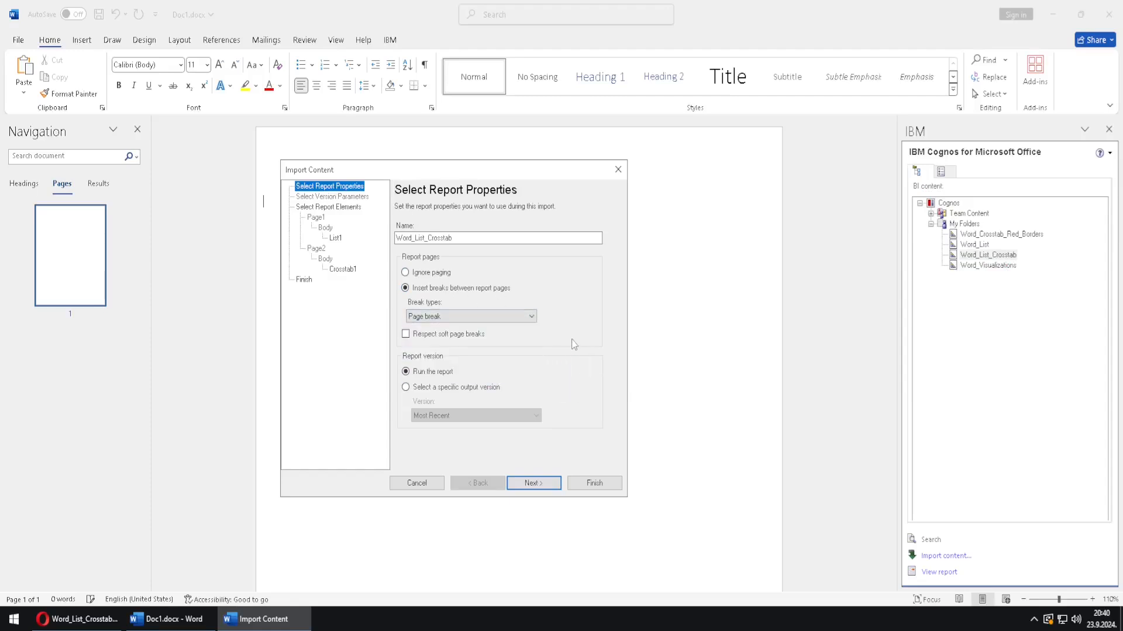
pyautogui.click(417, 483)
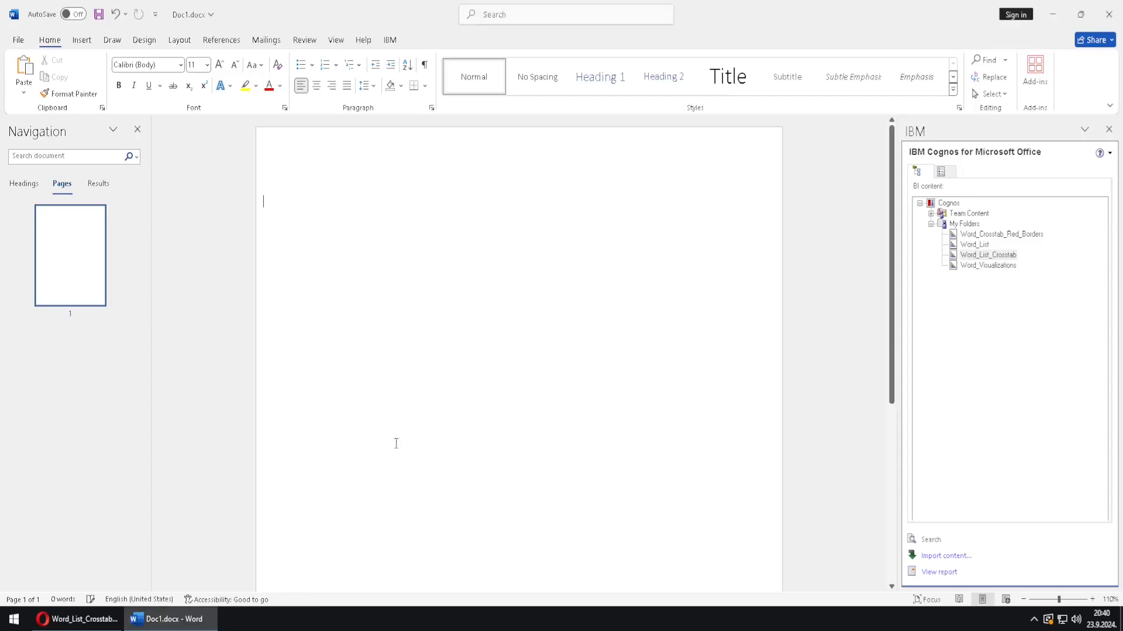
# Step: Review Word's own page and section break options without inserting a break
pyautogui.click(179, 39)
pyautogui.click(174, 61)
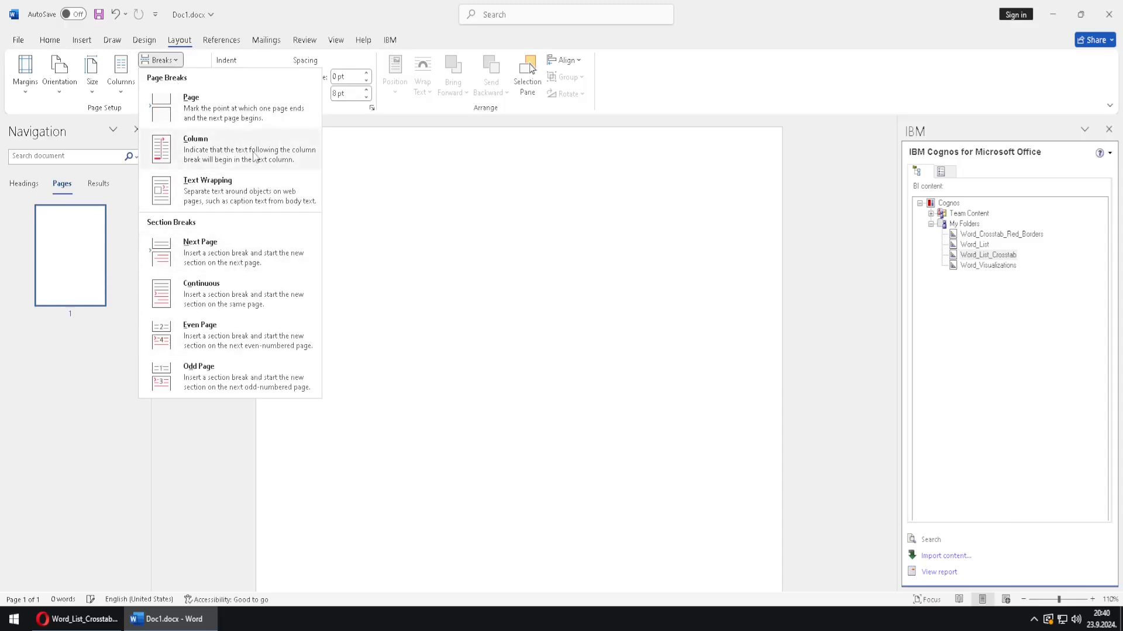
pyautogui.click(351, 188)
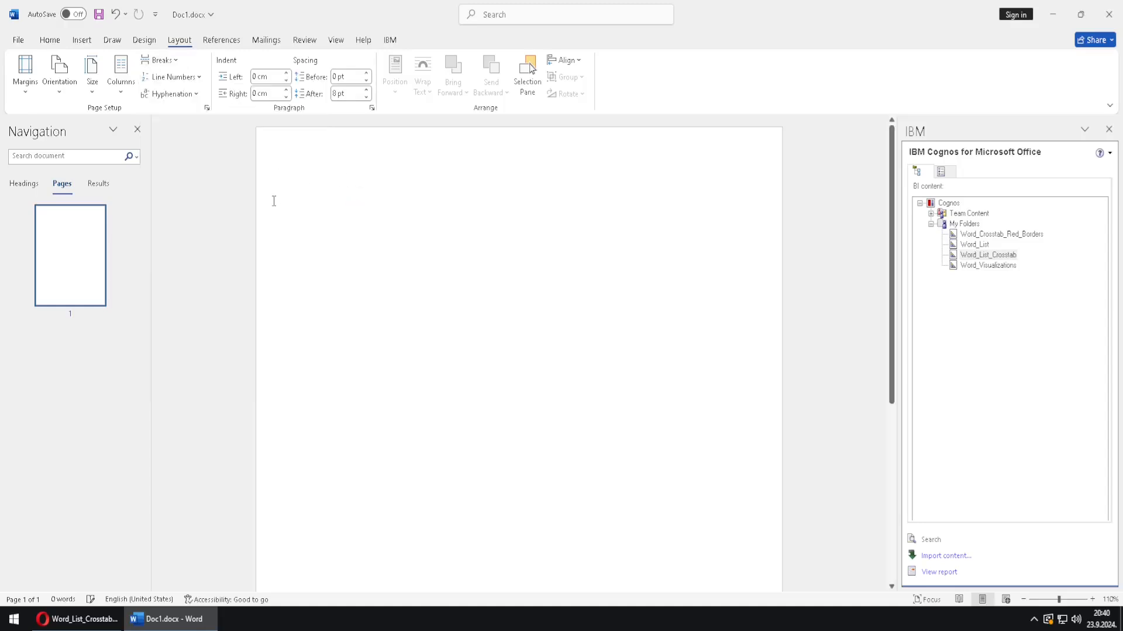
# Step: Import Word_List_Crosstab again, inserting breaks of type Page break between the report pages
pyautogui.doubleClick(997, 256)
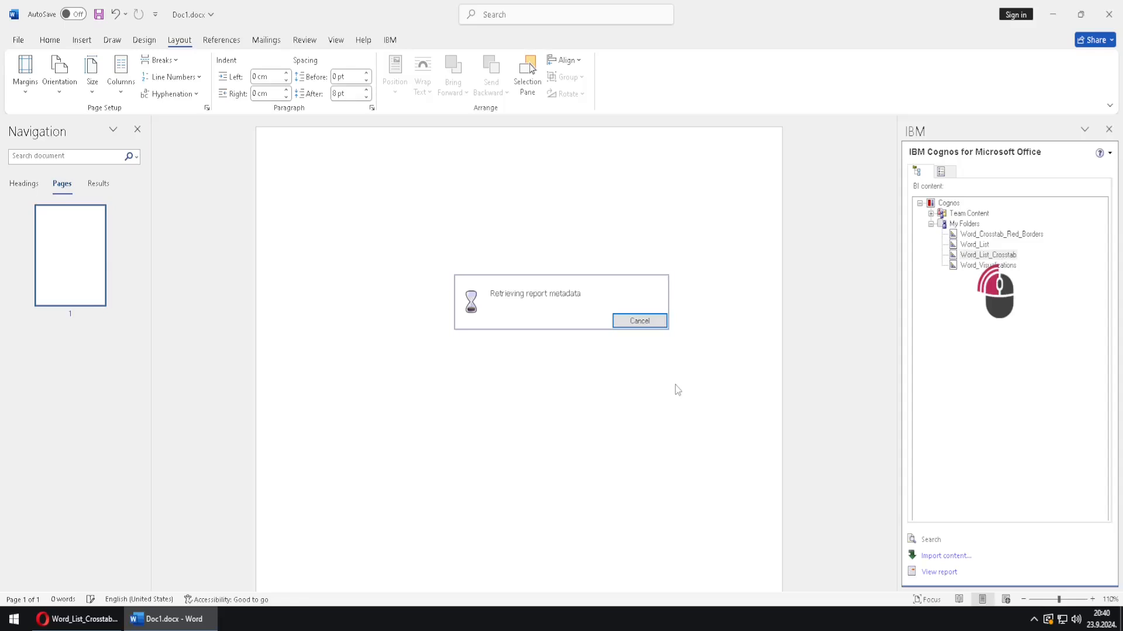
pyautogui.click(405, 287)
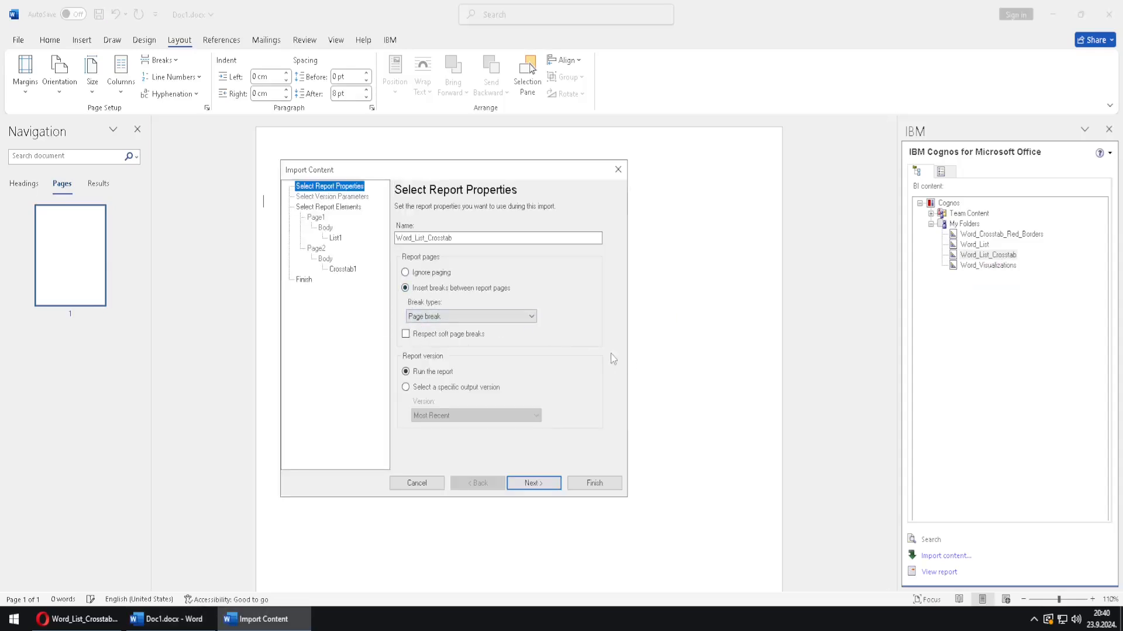
pyautogui.click(600, 484)
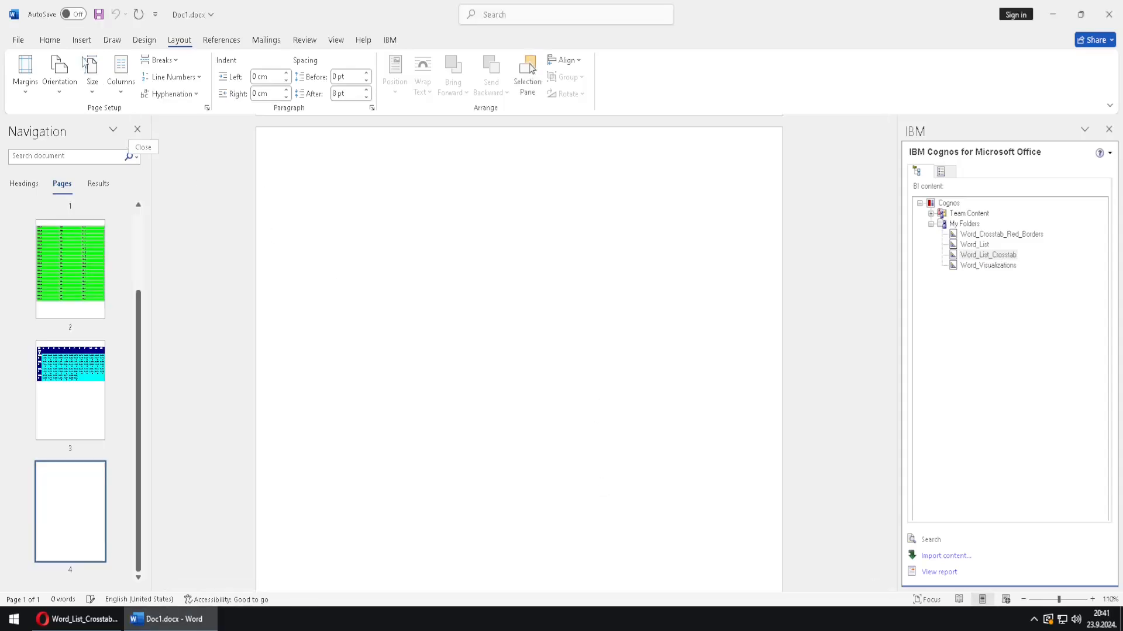
# Step: Show paragraph marks and other hidden formatting symbols in the document
pyautogui.click(50, 40)
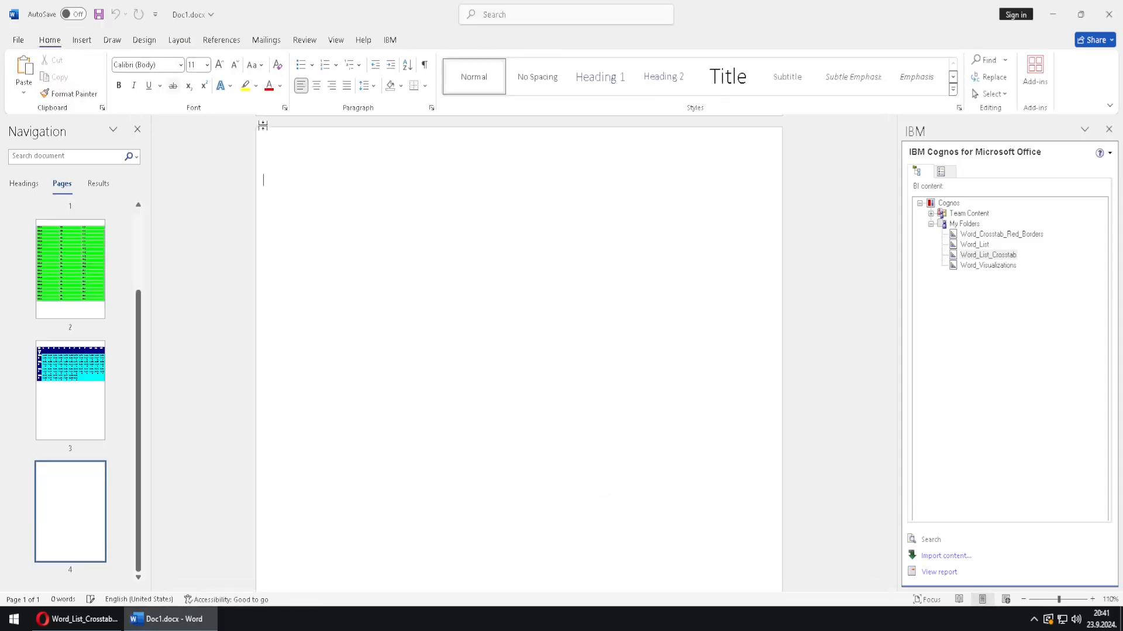
pyautogui.click(425, 64)
# Step: Examine the page breaks inserted after the imported list and after the crosstab from the first document page to the last
pyautogui.scroll(2, 146, 292)
pyautogui.click(80, 272)
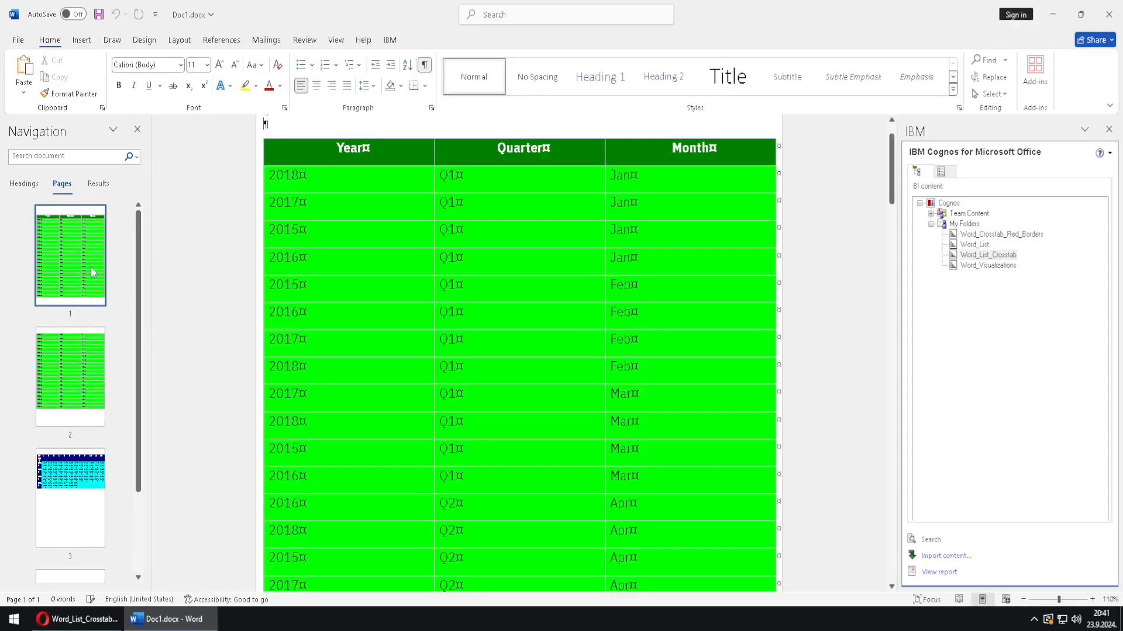
pyautogui.scroll(-5, 579, 328)
pyautogui.scroll(-10, 580, 303)
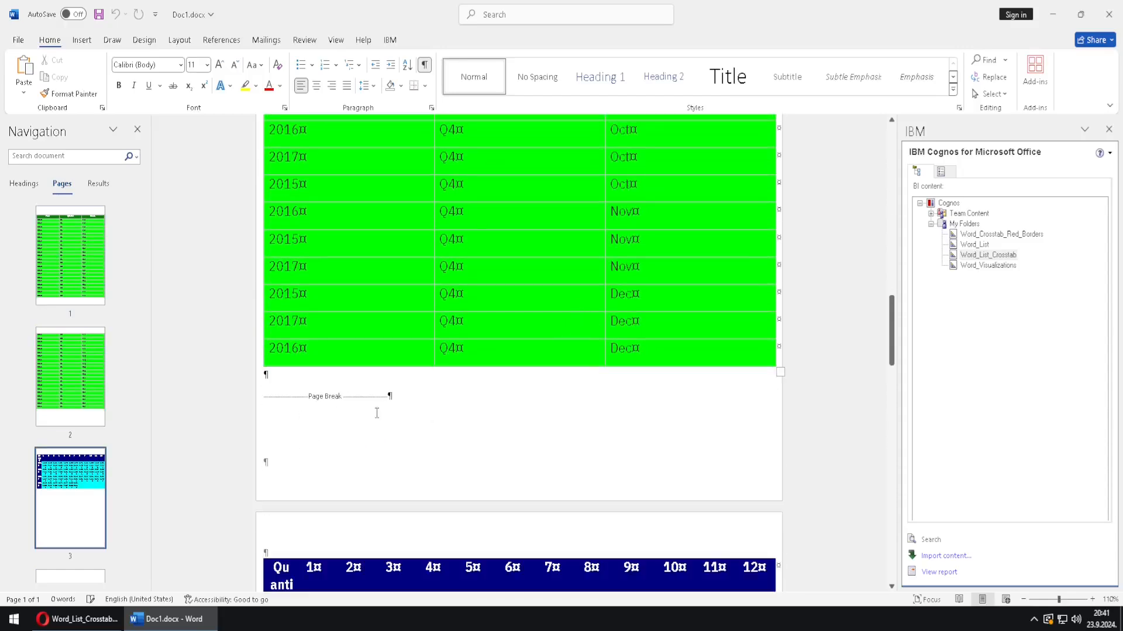
pyautogui.scroll(-4, 457, 414)
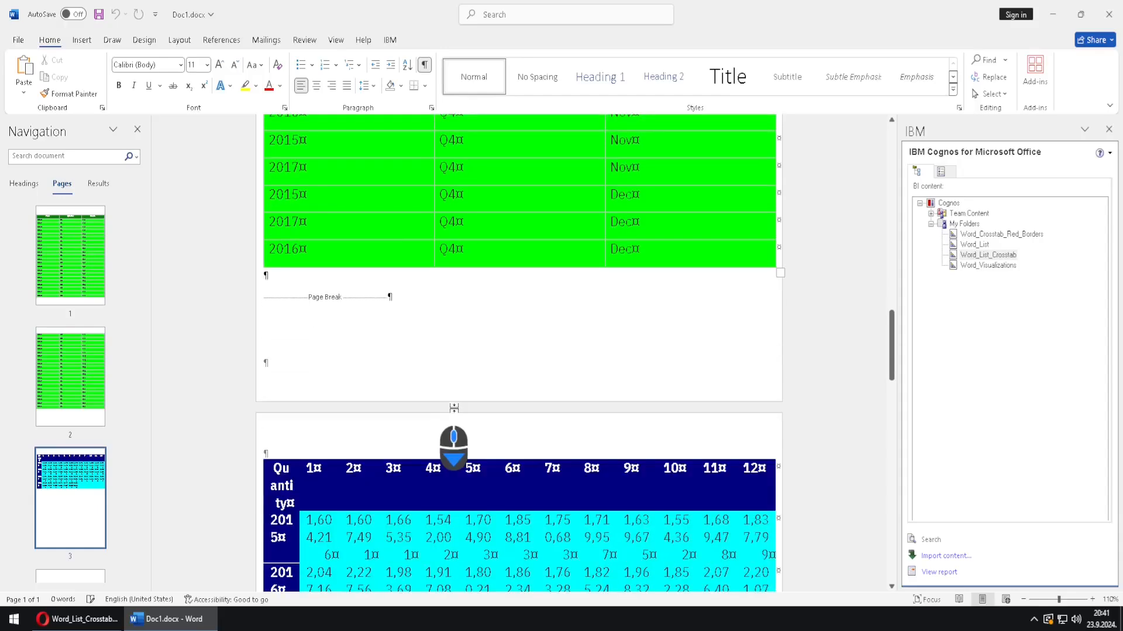
pyautogui.scroll(-5, 536, 402)
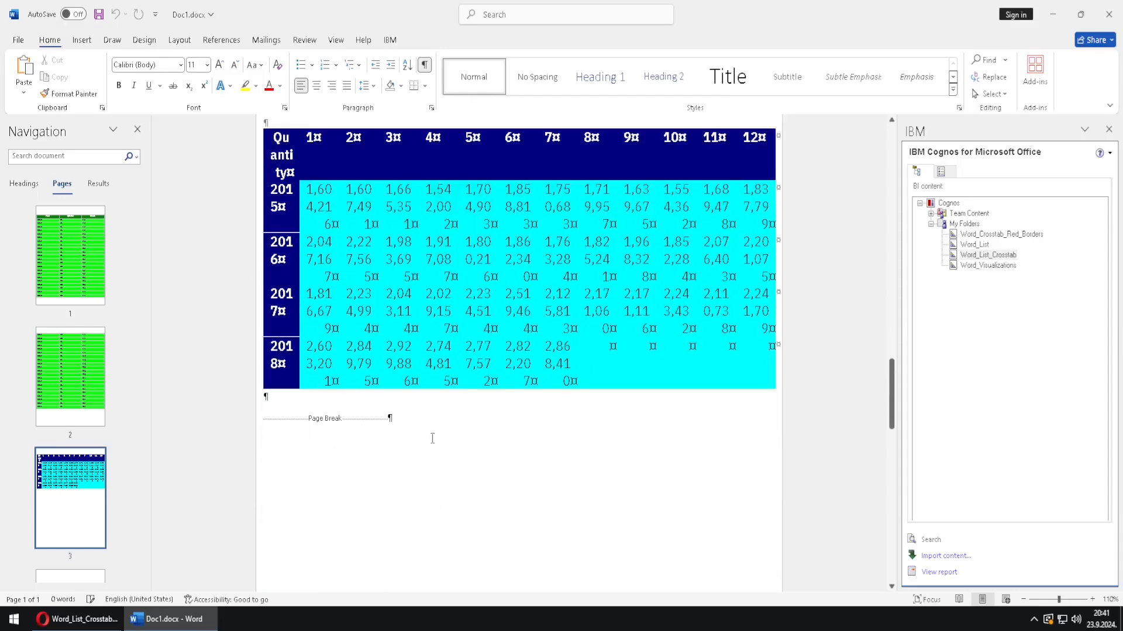
pyautogui.scroll(-10, 359, 438)
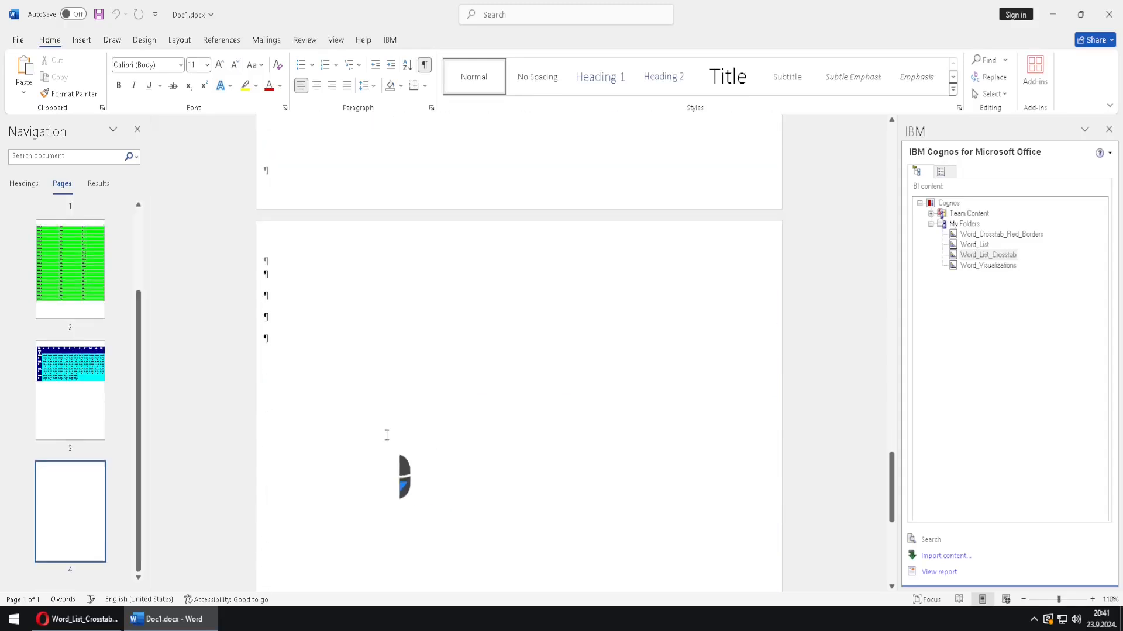
pyautogui.scroll(15, 522, 409)
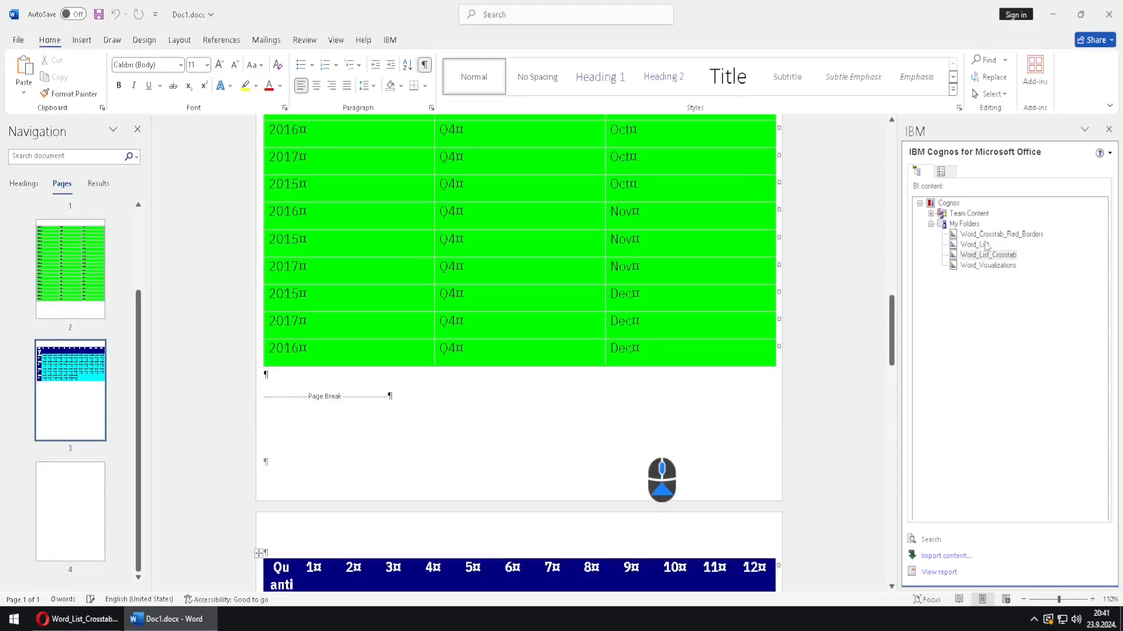
# Step: Remove the page-broken Word_List_Crosstab import and all its data from the document
pyautogui.click(941, 171)
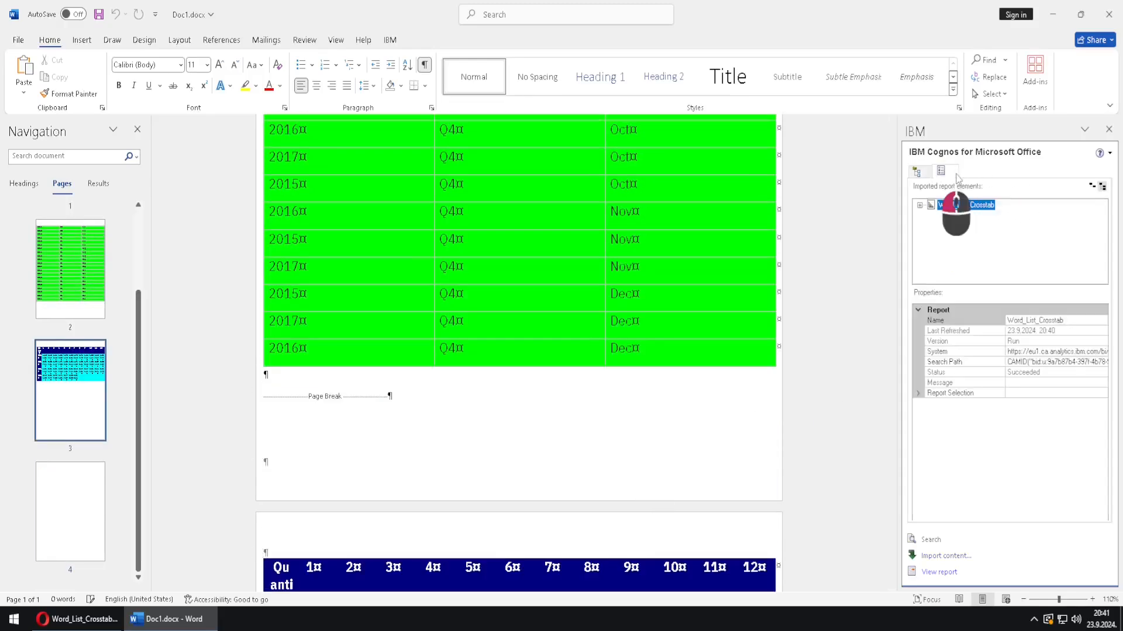
pyautogui.rightClick(966, 208)
pyautogui.click(1021, 309)
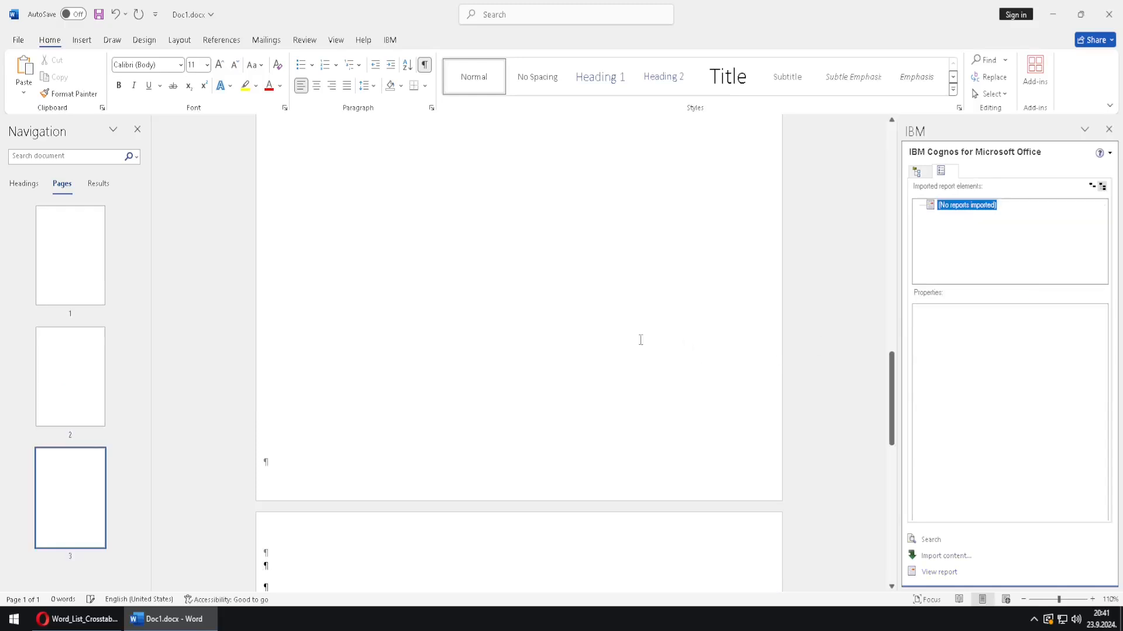
# Step: Delete the leftover page breaks and their blank pages from the document, and hide the formatting symbols
pyautogui.scroll(10, 611, 335)
pyautogui.scroll(8, 608, 335)
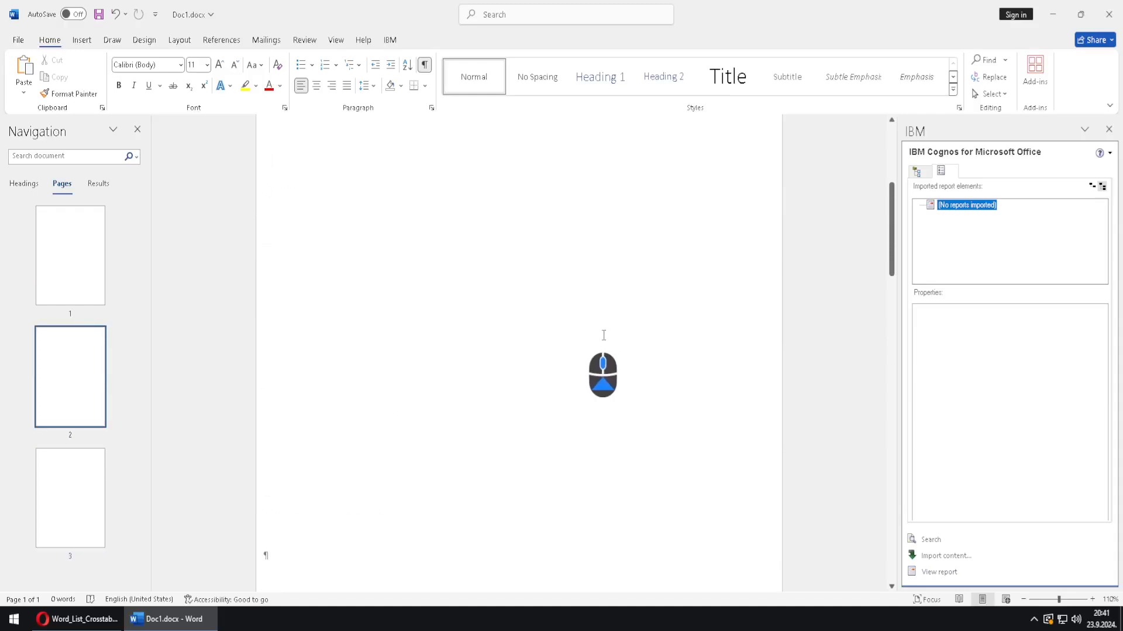
pyautogui.click(93, 357)
pyautogui.click(74, 490)
pyautogui.click(80, 297)
pyautogui.moveTo(395, 170); pyautogui.dragTo(283, 168)
pyautogui.click(352, 244)
pyautogui.scroll(1, 385, 237)
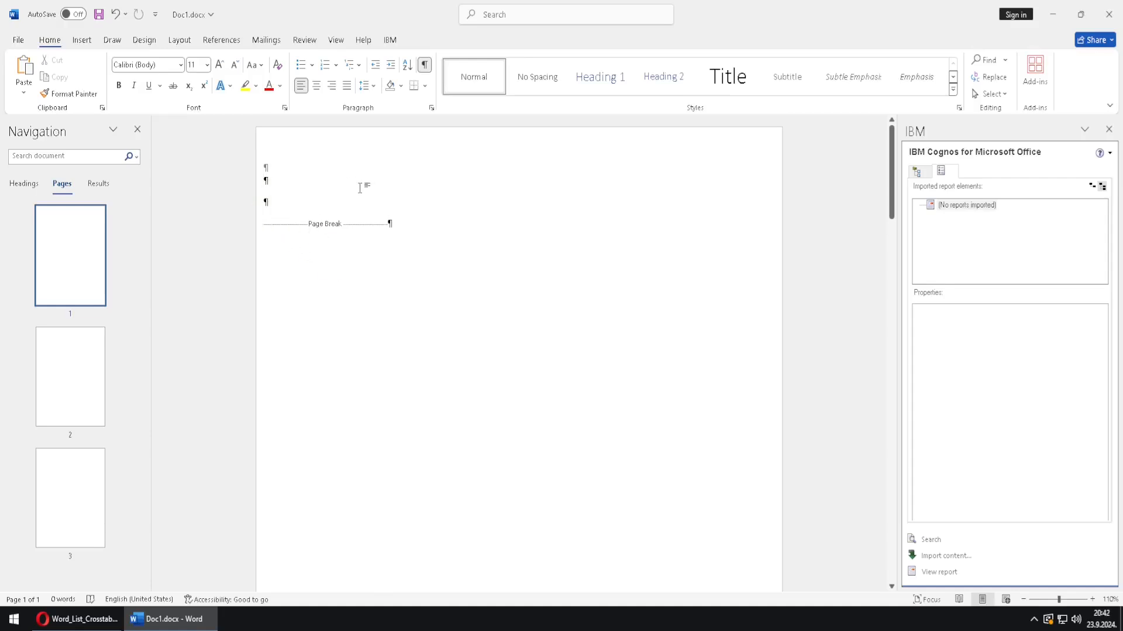
pyautogui.press('Delete')
pyautogui.press('Delete')
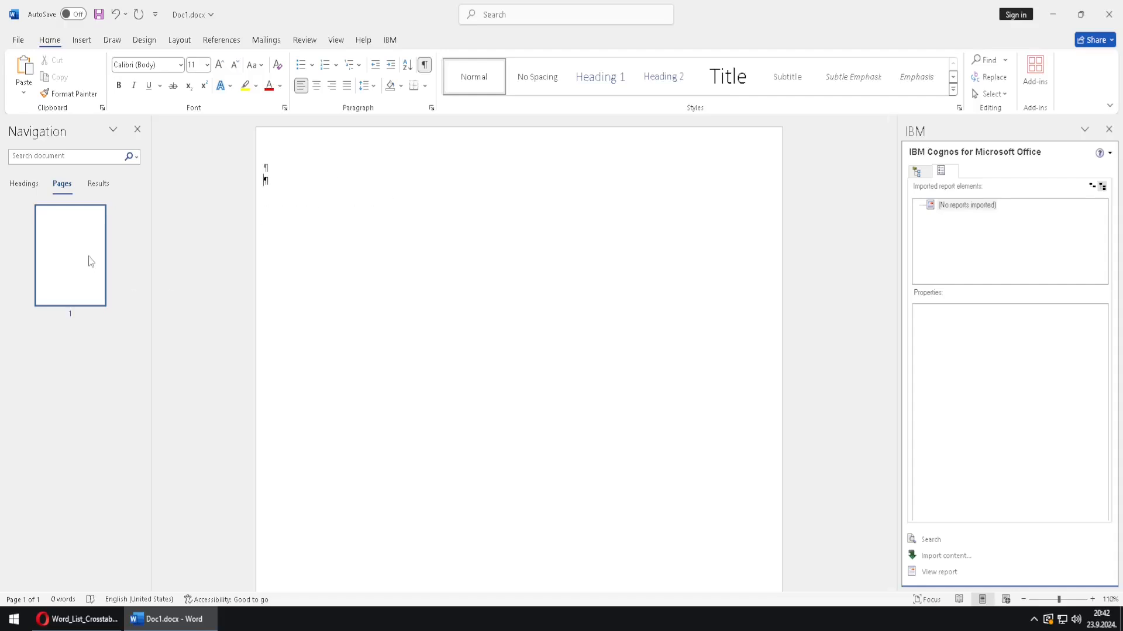
pyautogui.click(427, 68)
# Step: Import Word_List_Crosstab, inserting breaks of type Page break between report pages and respecting soft page breaks
pyautogui.click(923, 173)
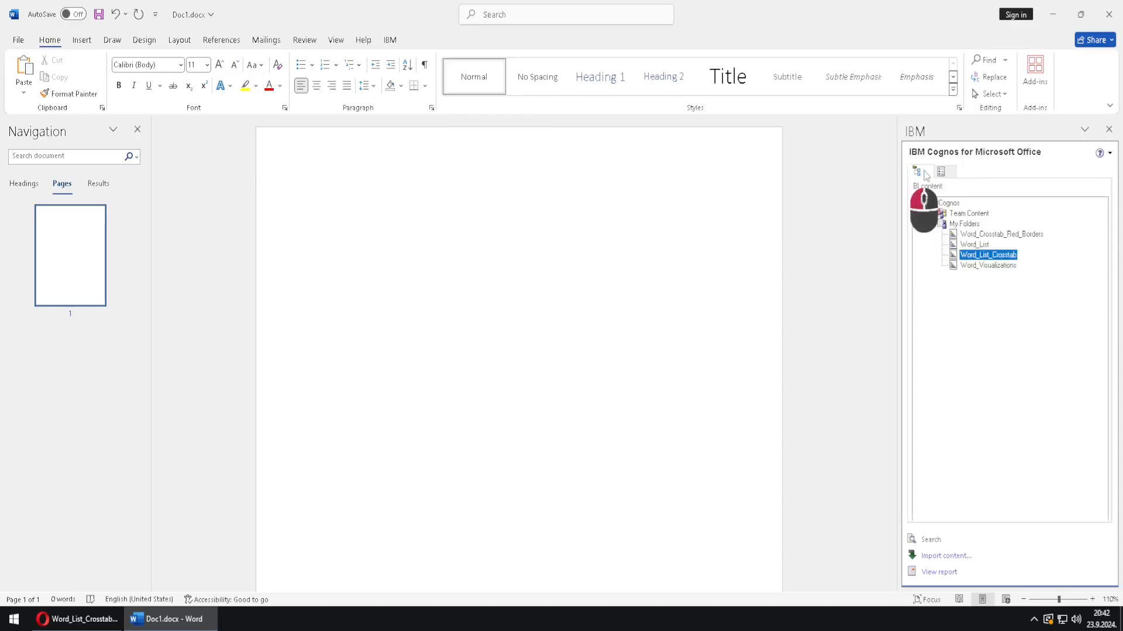
pyautogui.doubleClick(998, 258)
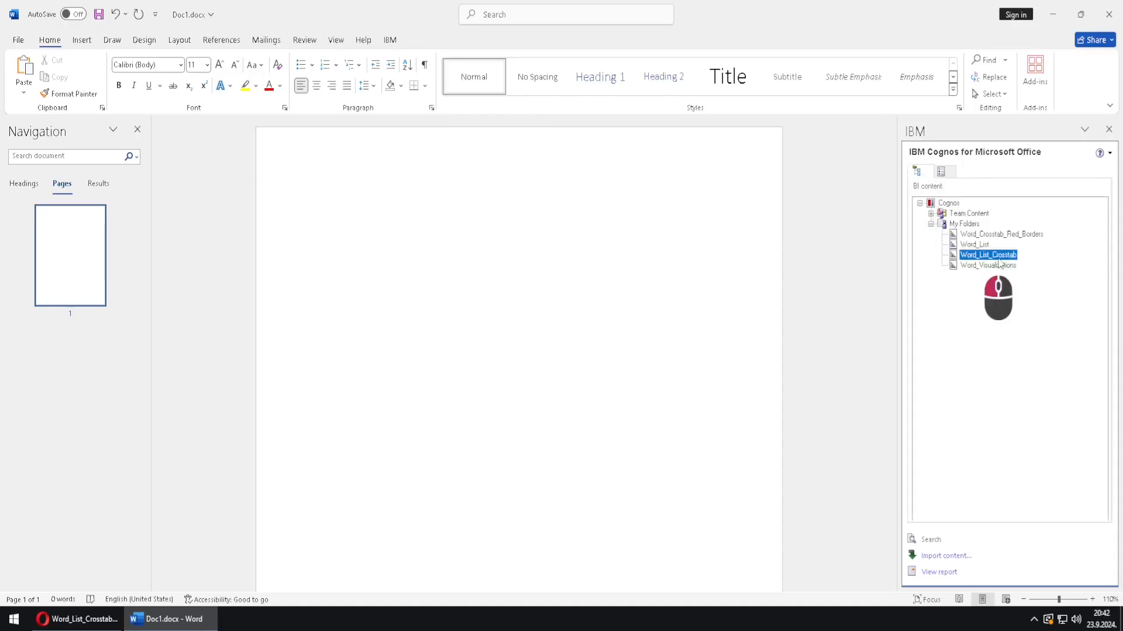
pyautogui.click(405, 289)
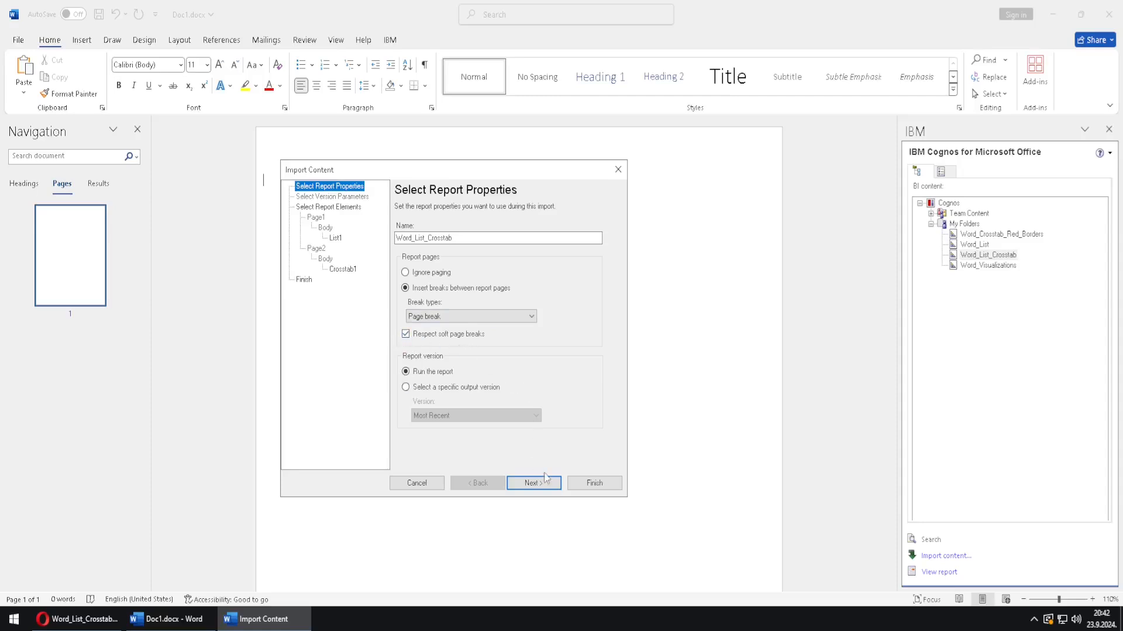
pyautogui.click(593, 484)
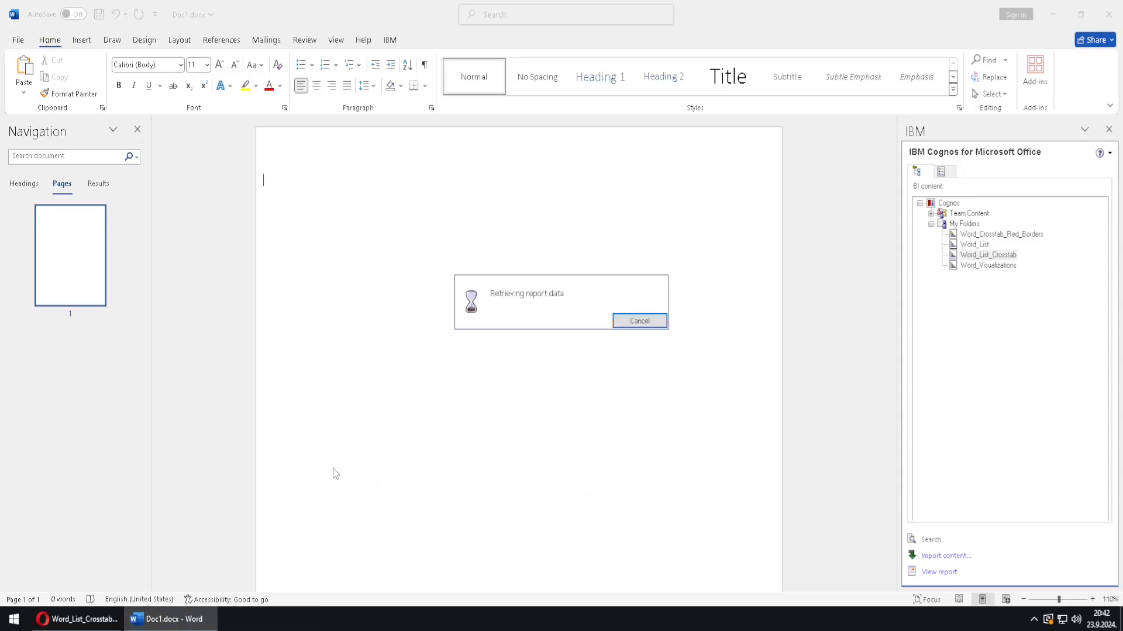
# Step: Switch to Cognos Analytics in the browser and page through the list on Page1 of the Word_List_Crosstab report to its end
pyautogui.click(87, 619)
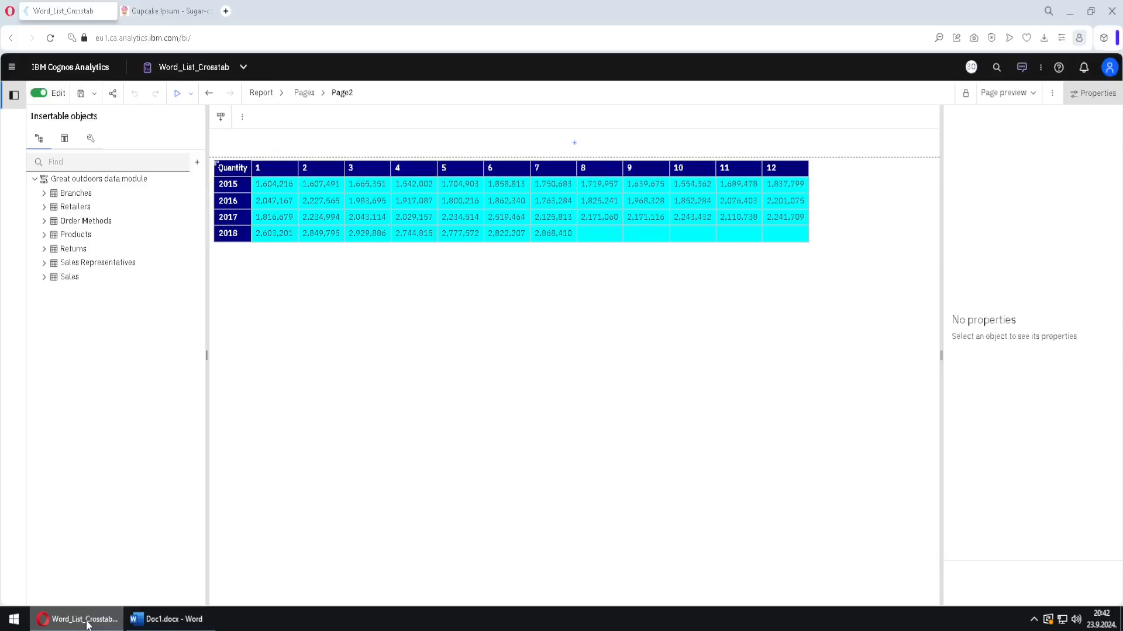
pyautogui.click(339, 93)
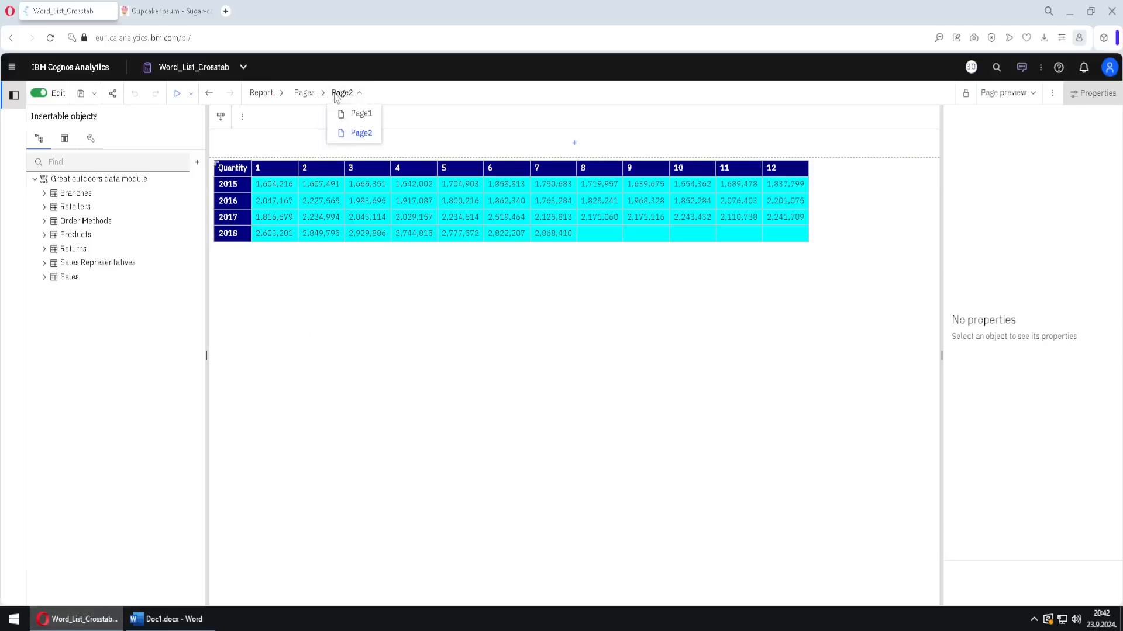
pyautogui.click(364, 115)
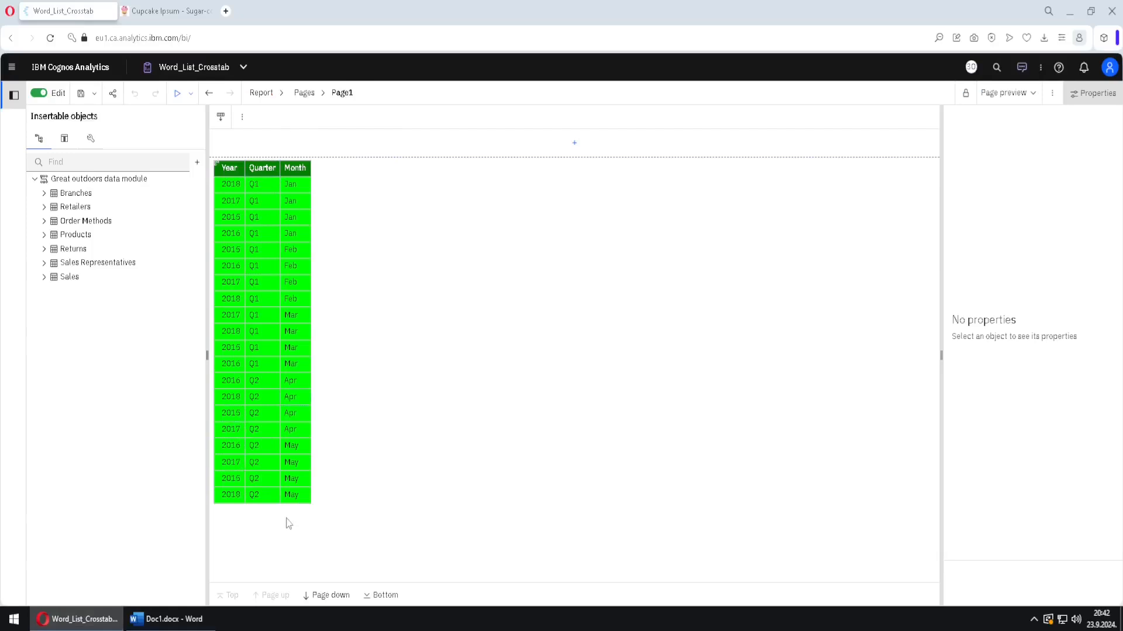
pyautogui.click(334, 602)
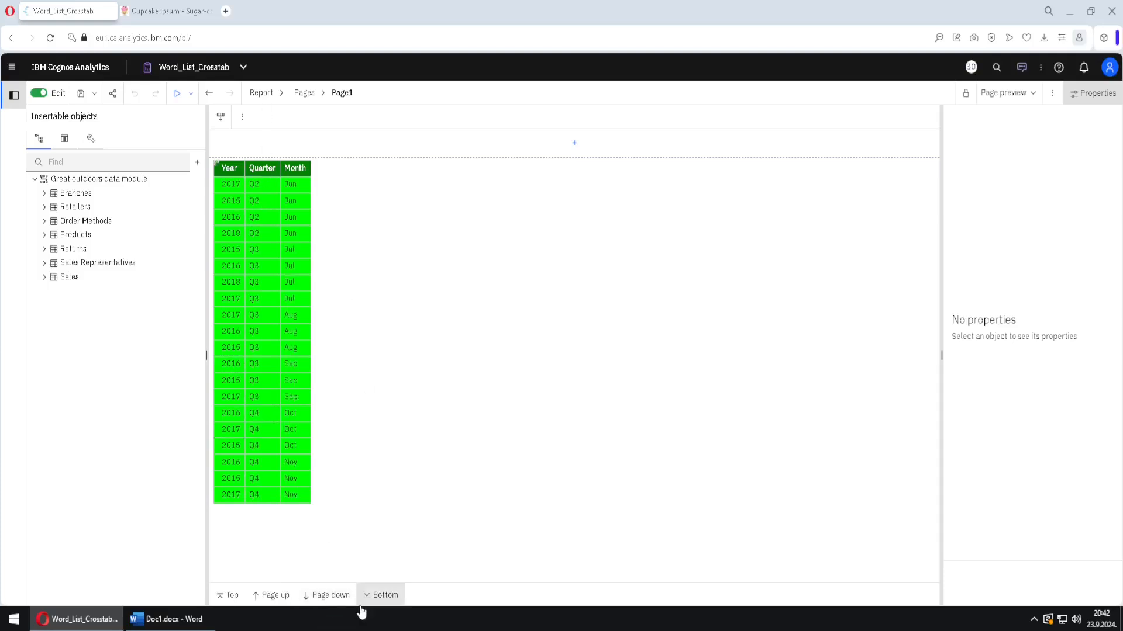
pyautogui.click(328, 603)
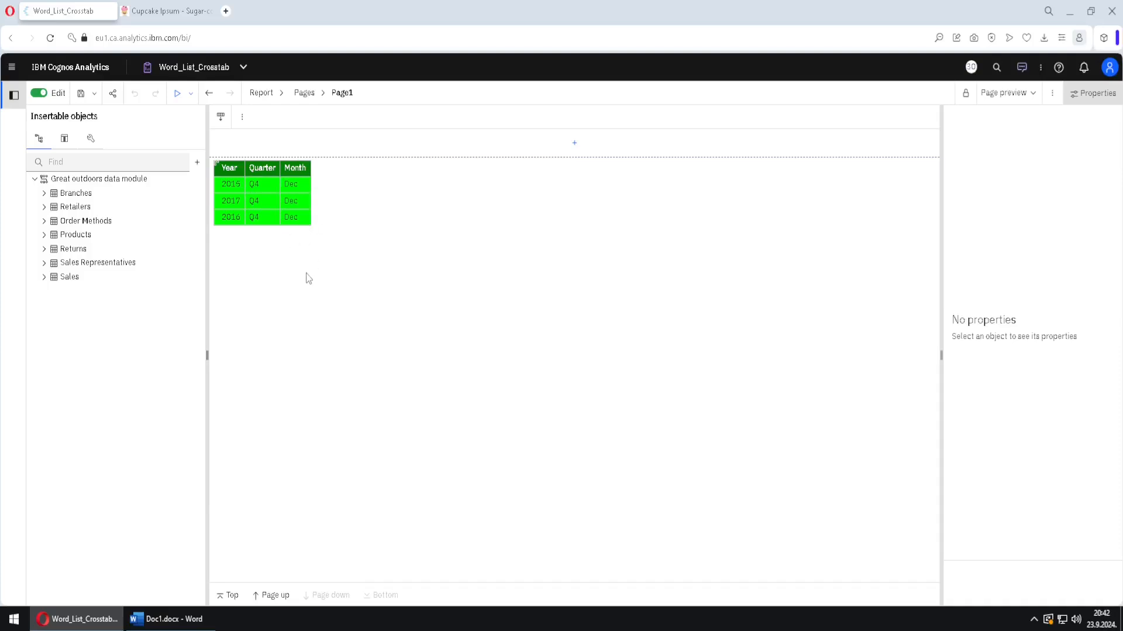
# Step: Switch back to Word and examine how the imported list and crosstab are split over the document pages
pyautogui.click(168, 621)
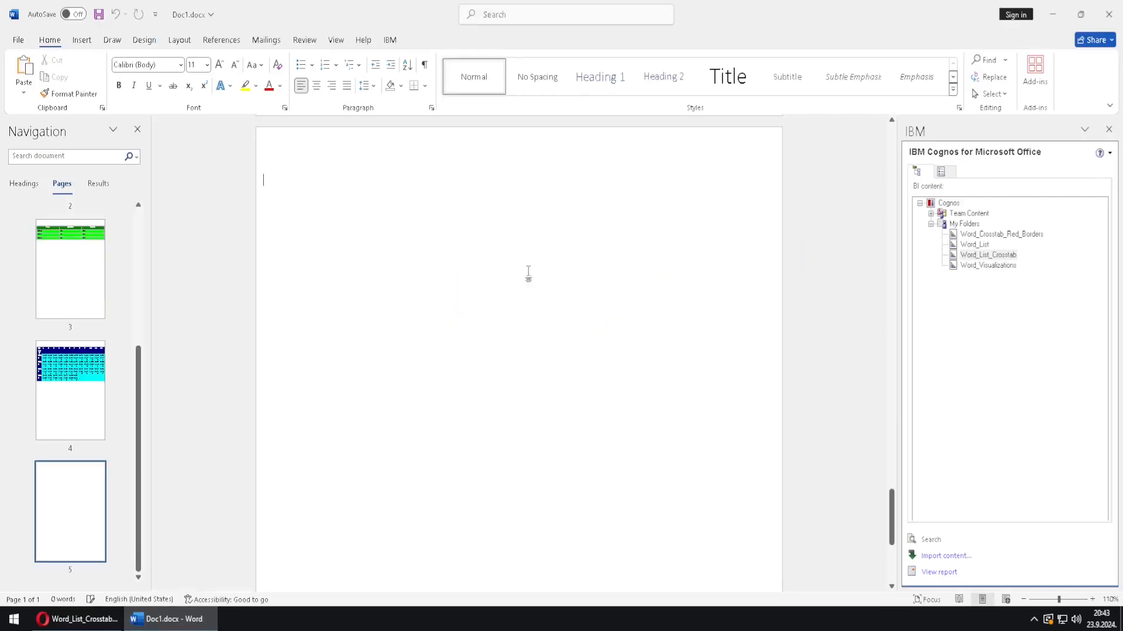
pyautogui.scroll(2, 128, 302)
pyautogui.scroll(3, 129, 302)
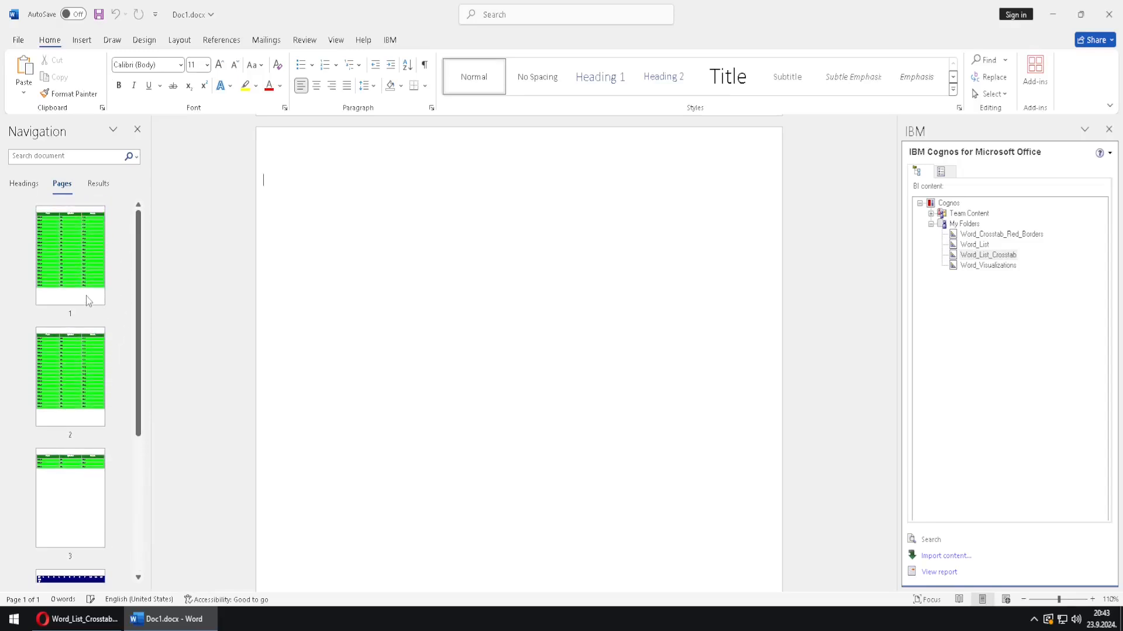
pyautogui.click(86, 296)
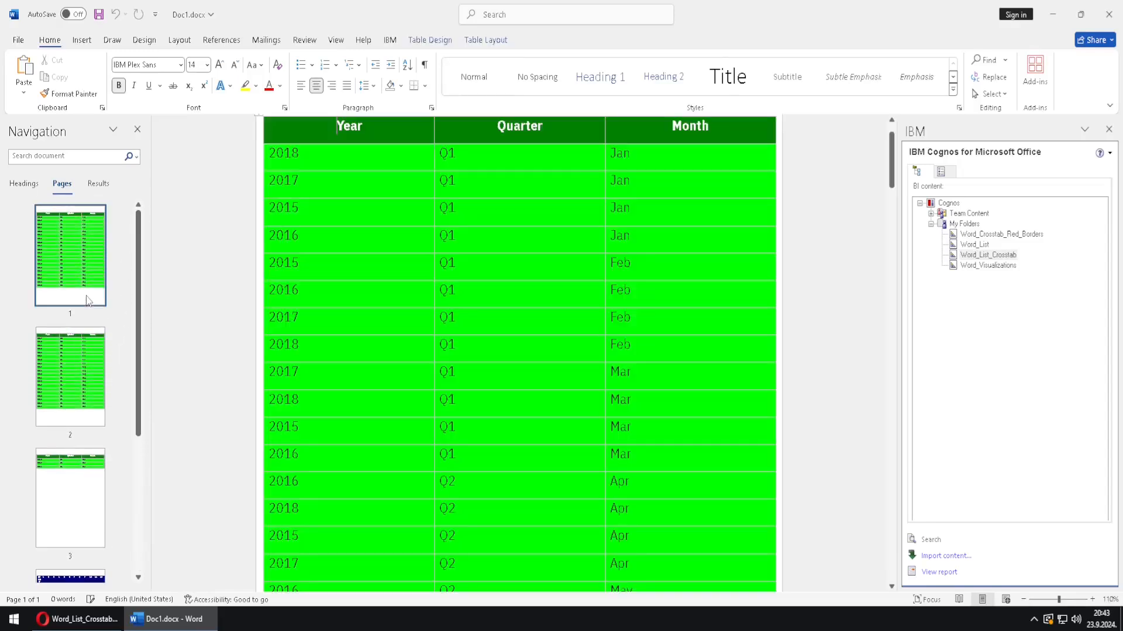
pyautogui.click(71, 423)
pyautogui.click(73, 489)
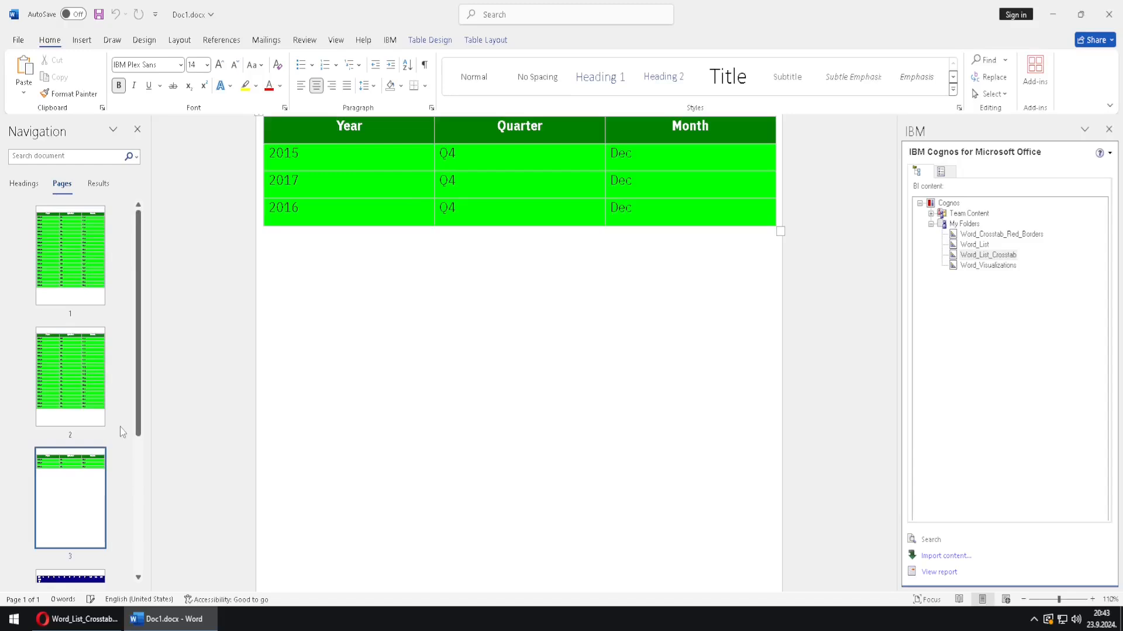
pyautogui.scroll(-4, 121, 427)
pyautogui.click(69, 436)
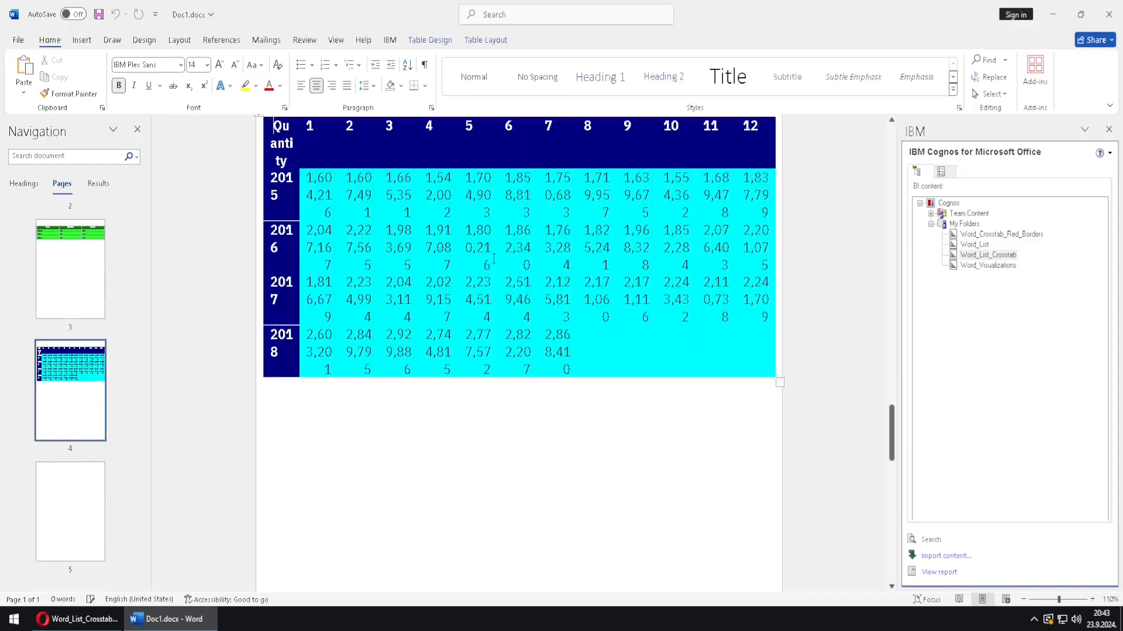
# Step: Remove the Word_List_Crosstab import with soft page breaks and all its data from the document
pyautogui.click(941, 171)
pyautogui.rightClick(956, 208)
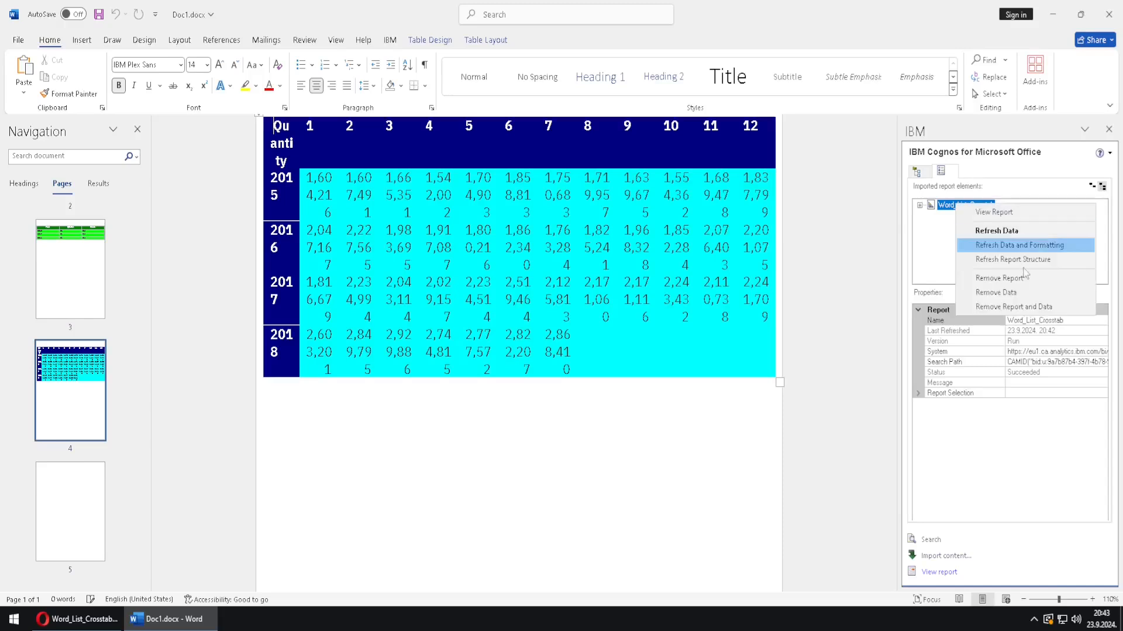
pyautogui.click(920, 318)
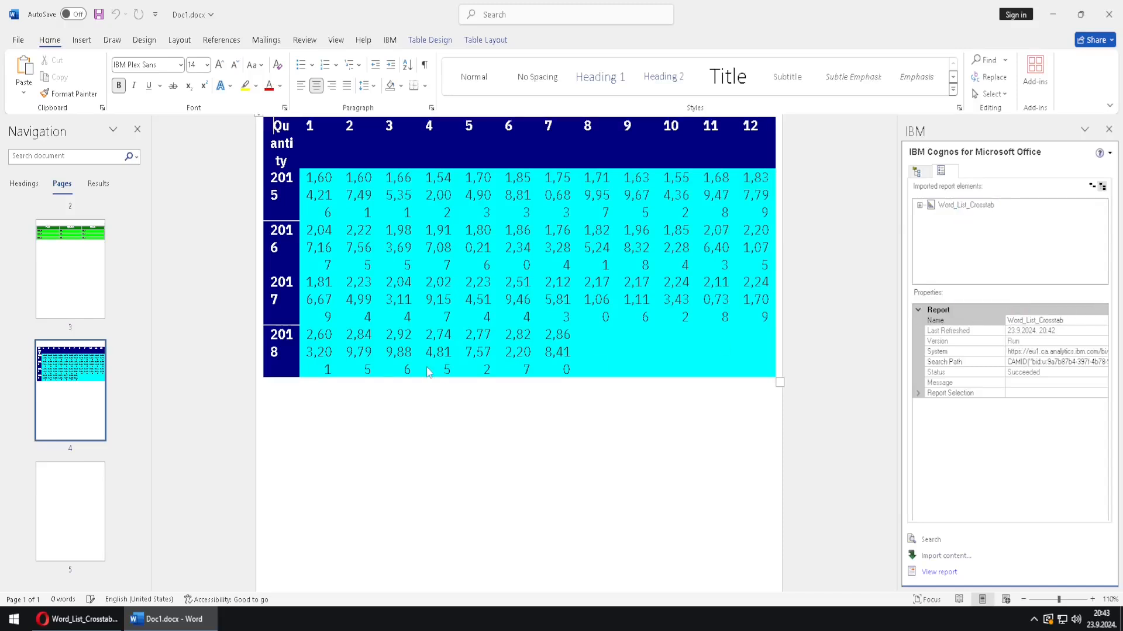
# Step: Reveal the formatting symbols on the first page, delete all remaining page breaks, and hide the symbols again
pyautogui.scroll(4, 73, 339)
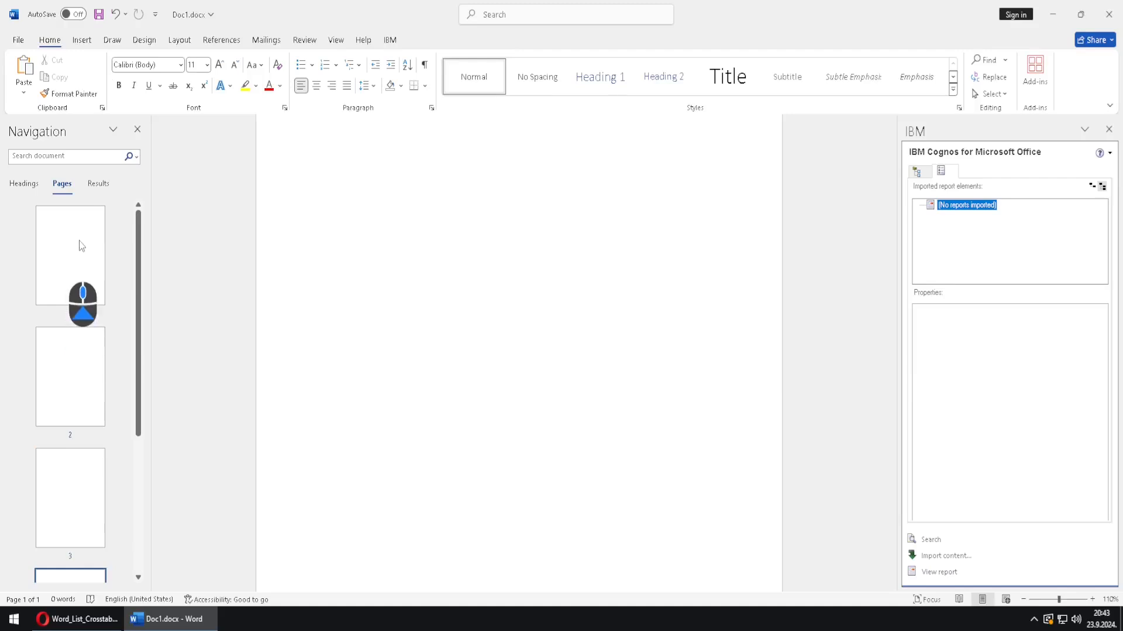
pyautogui.click(78, 249)
pyautogui.scroll(2, 310, 193)
pyautogui.click(276, 187)
pyautogui.click(425, 64)
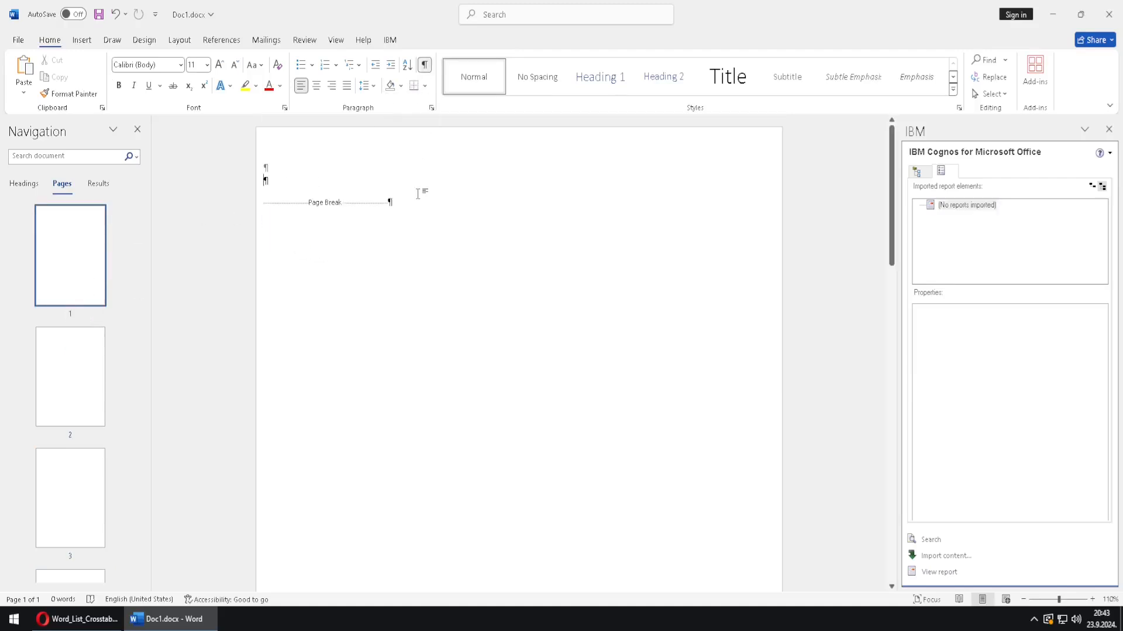
pyautogui.press('Delete')
pyautogui.press('Delete')
pyautogui.press('Delete')
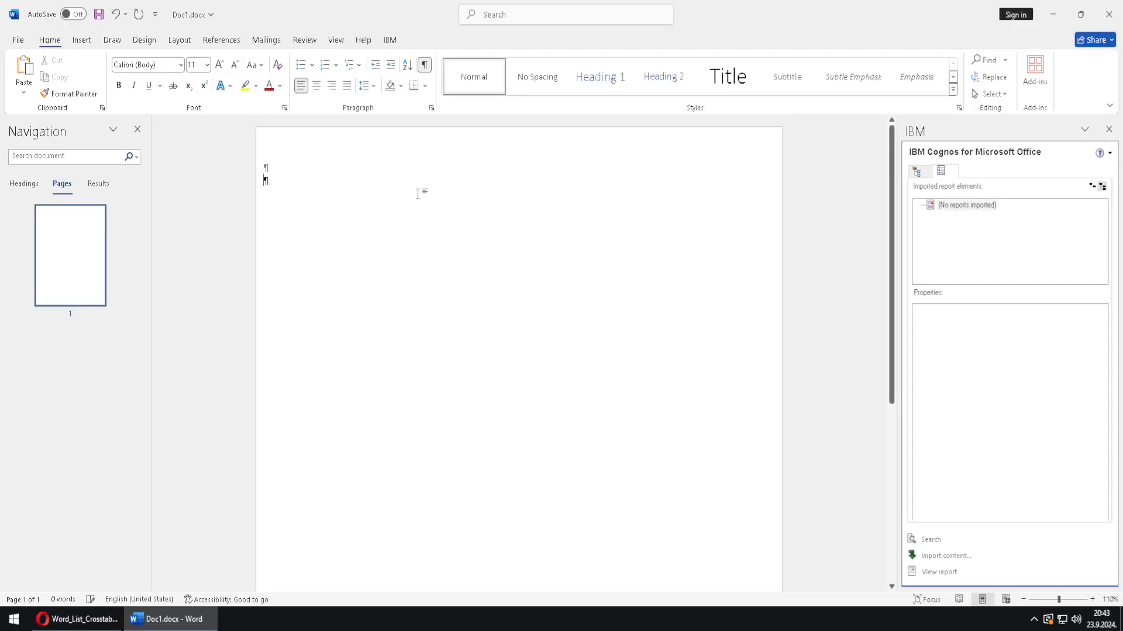
pyautogui.click(424, 64)
# Step: Examine the specific output versions offered when importing Word_List_Crosstab, and cancel the import
pyautogui.click(921, 172)
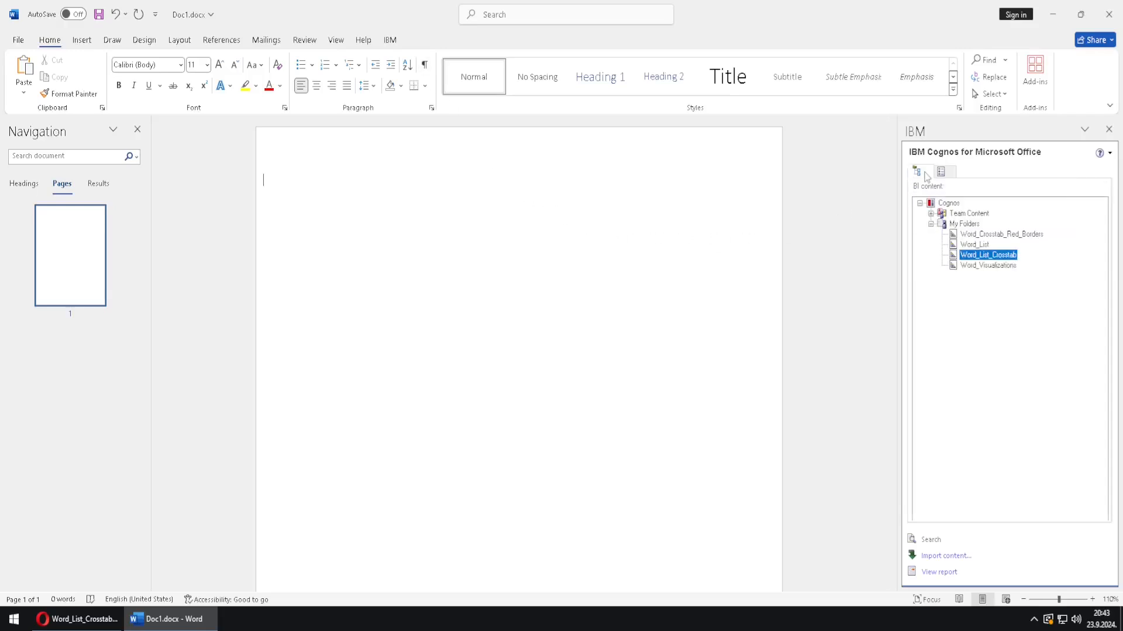
pyautogui.doubleClick(1006, 261)
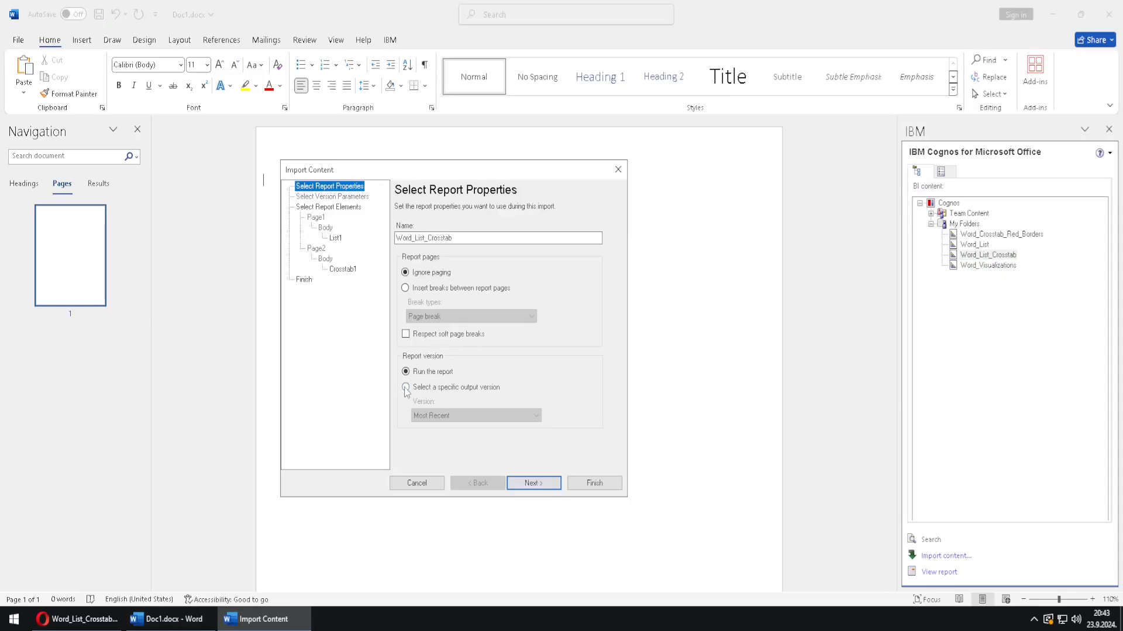
pyautogui.click(405, 387)
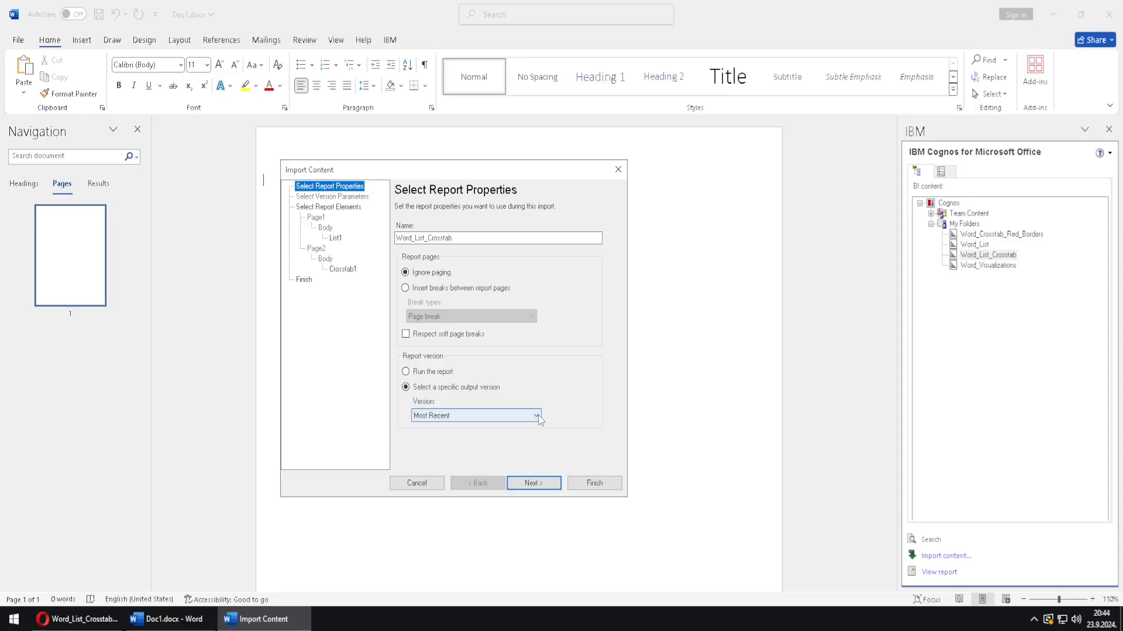
pyautogui.click(536, 416)
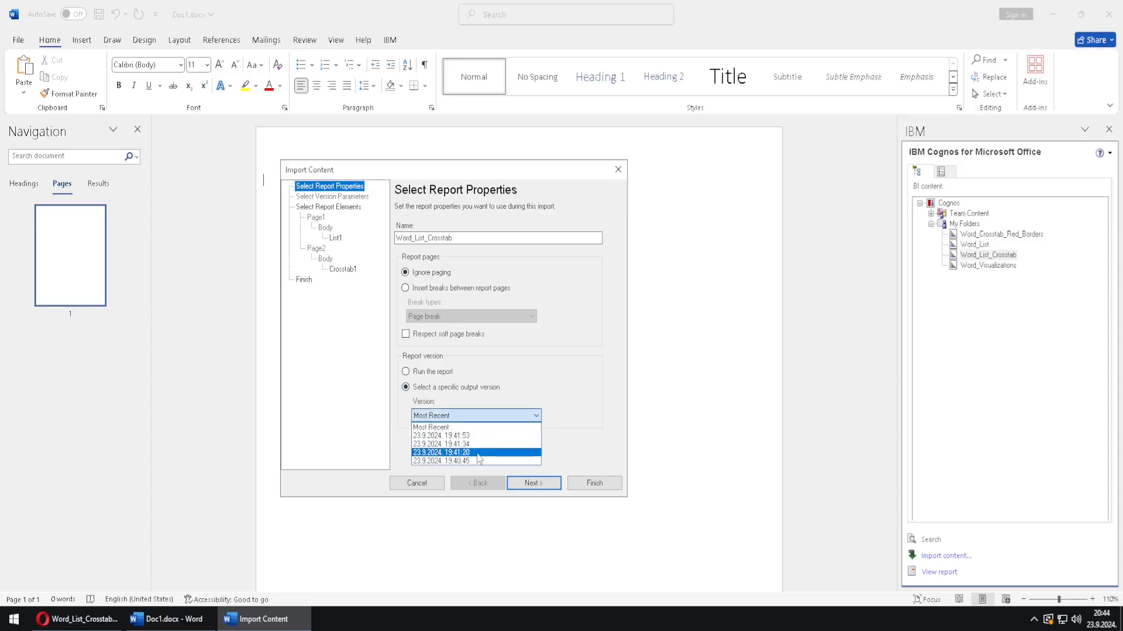
pyautogui.click(414, 485)
pyautogui.click(415, 485)
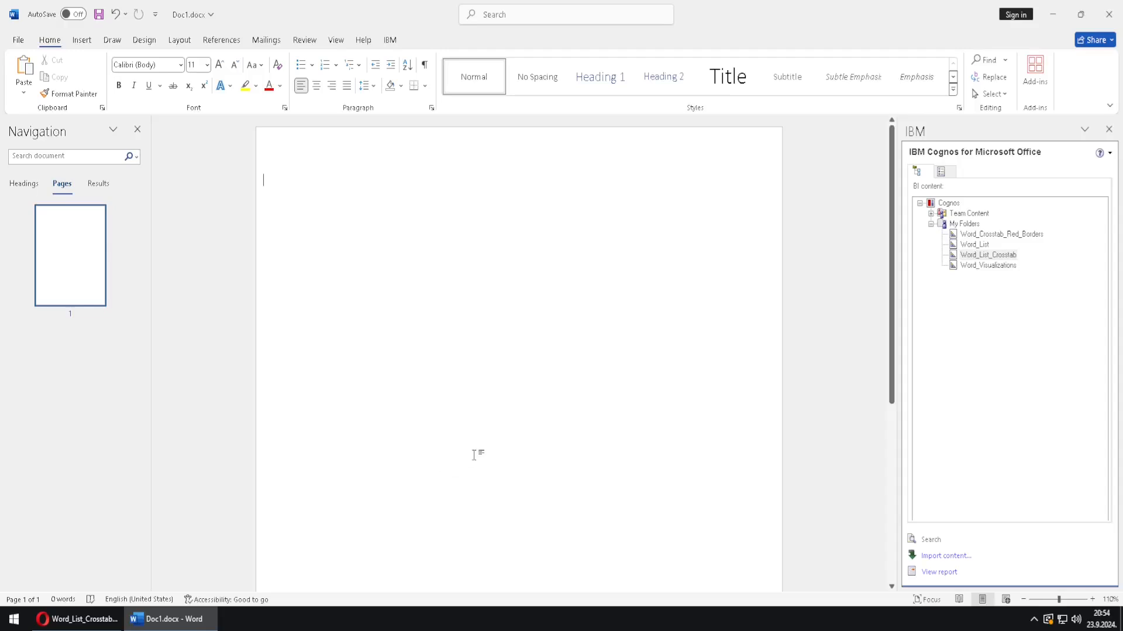
# Step: Import the Word_List report with a break of type Page break inserted before the List1 element
pyautogui.click(972, 245)
pyautogui.doubleClick(980, 245)
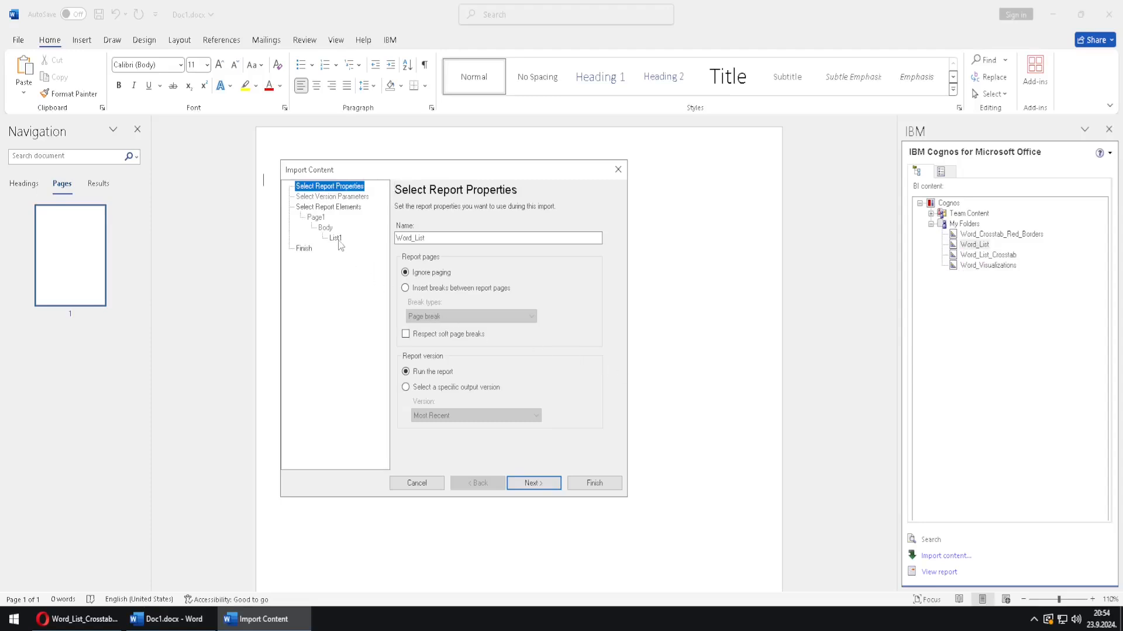
pyautogui.click(336, 238)
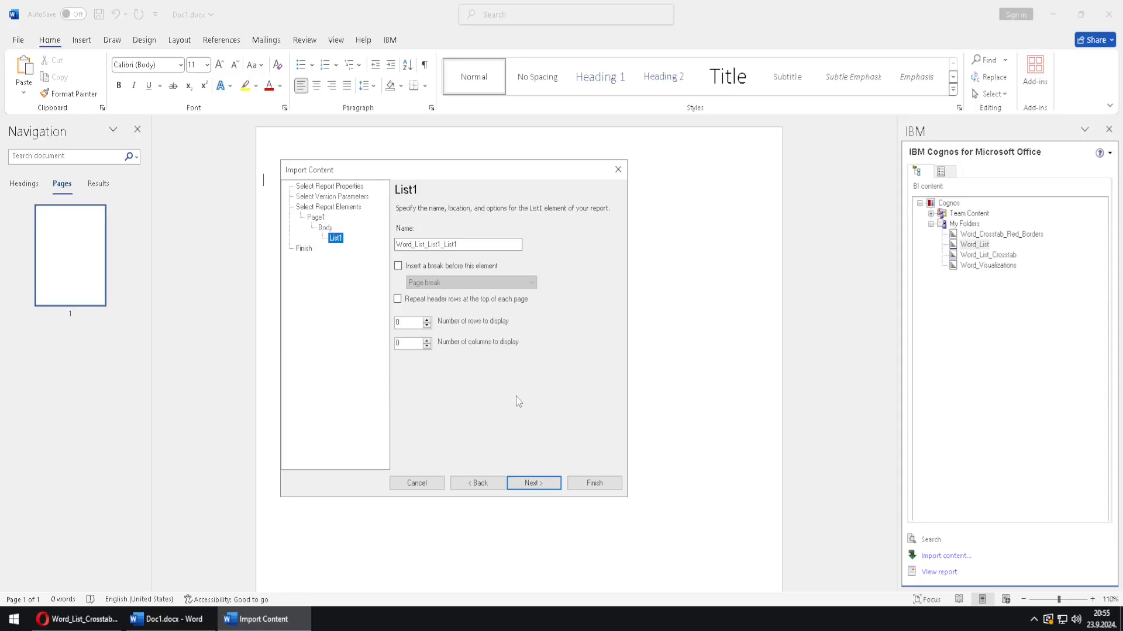
pyautogui.click(399, 267)
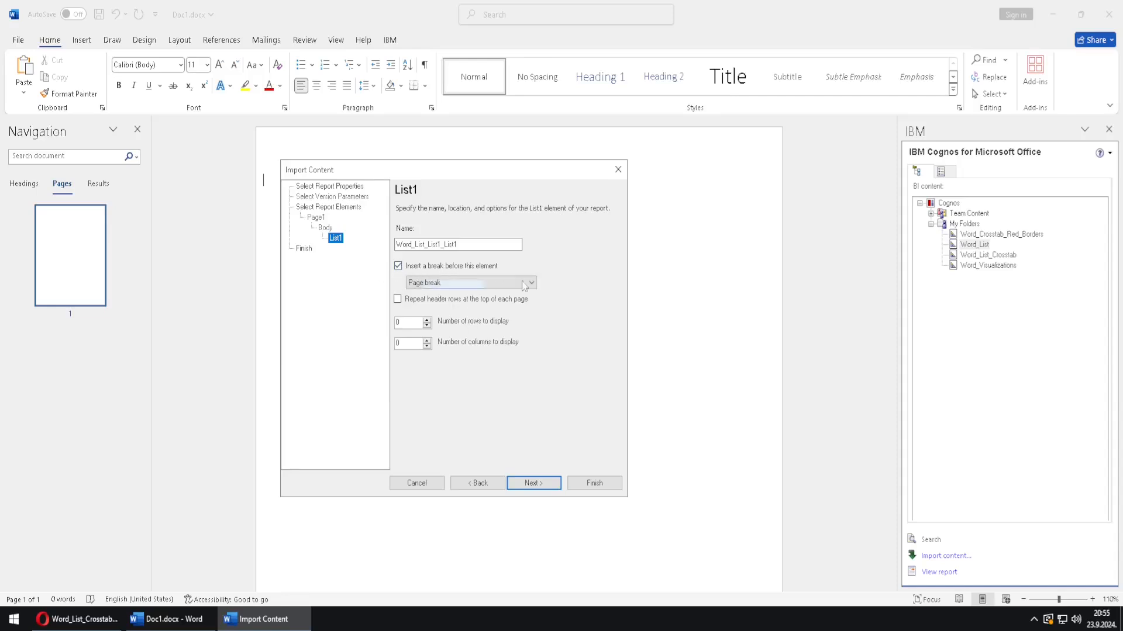
pyautogui.click(610, 487)
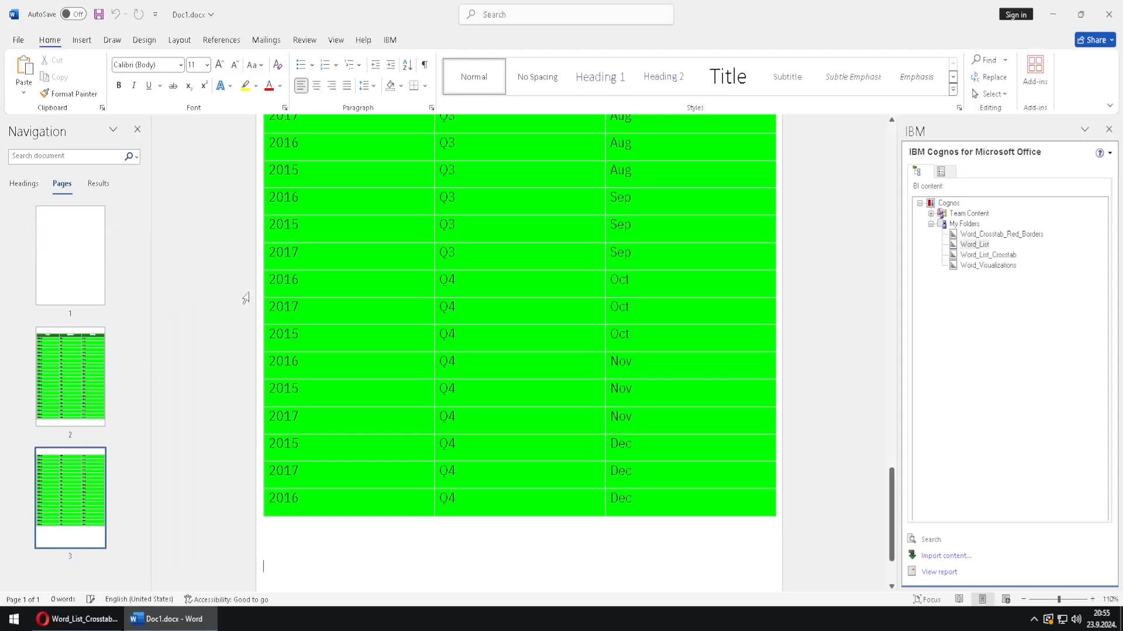
# Step: Show the hidden formatting symbols and examine the page break placed before the imported list on the first page
pyautogui.click(425, 65)
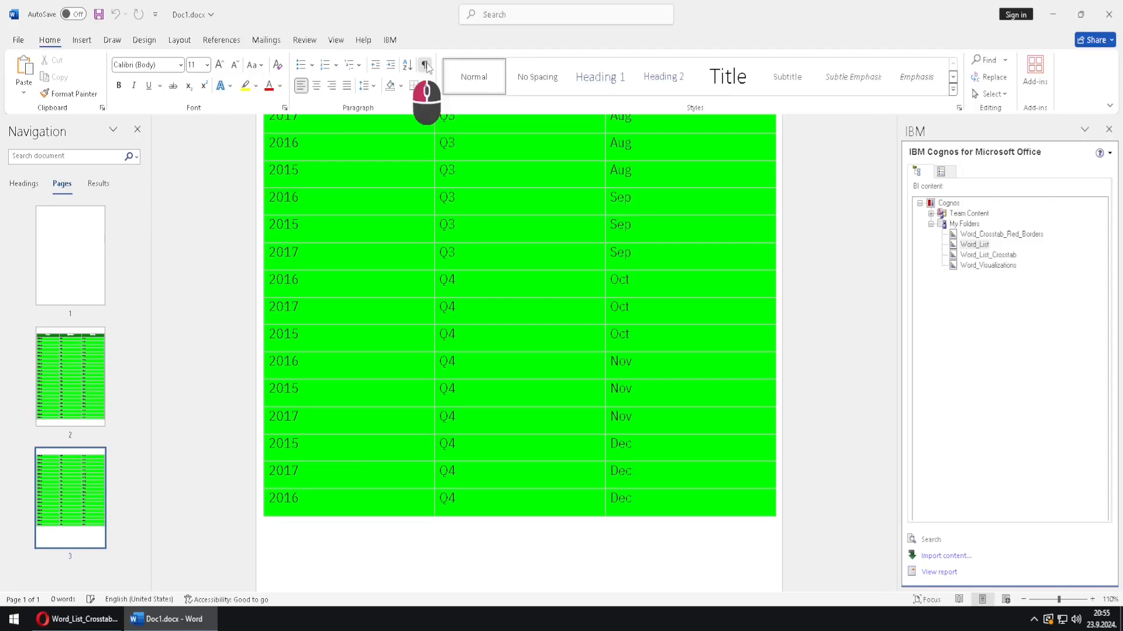
pyautogui.scroll(6, 466, 350)
pyautogui.scroll(12, 466, 346)
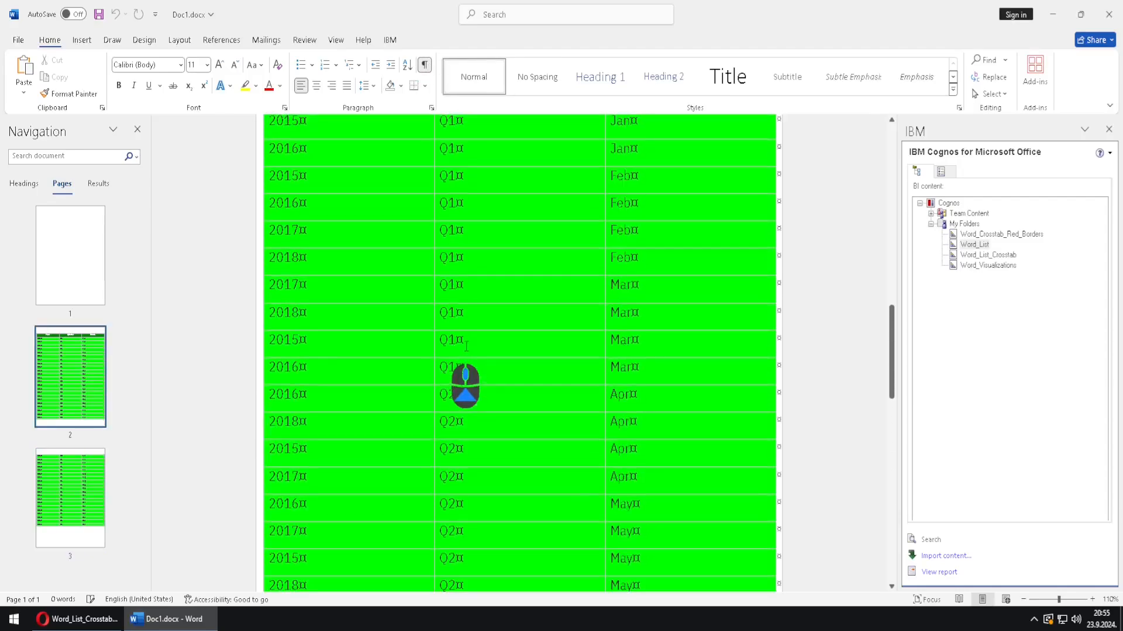
pyautogui.scroll(5, 466, 346)
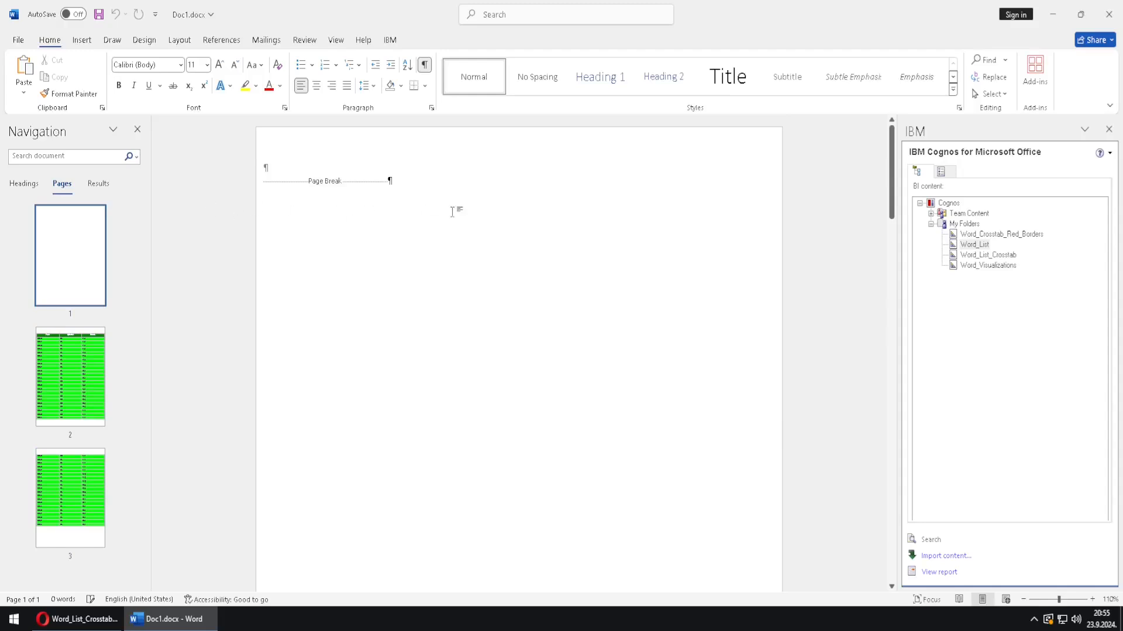
# Step: Remove the imported Word_List report and its data, delete the leftover page break, and hide the formatting symbols
pyautogui.click(953, 174)
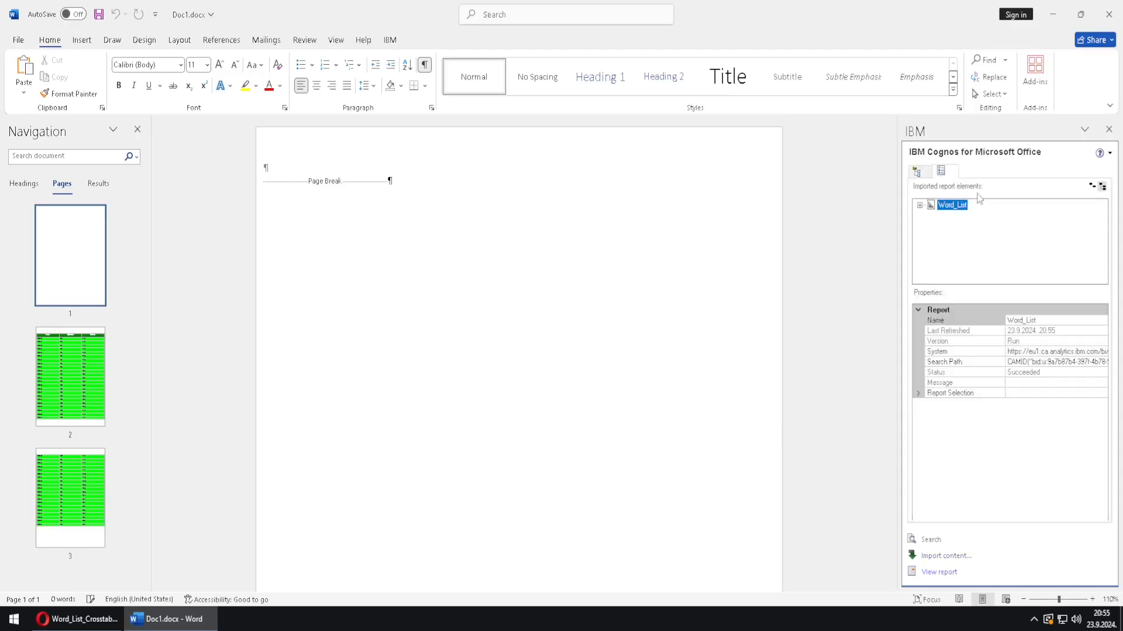
pyautogui.rightClick(958, 206)
pyautogui.click(1016, 307)
pyautogui.click(278, 179)
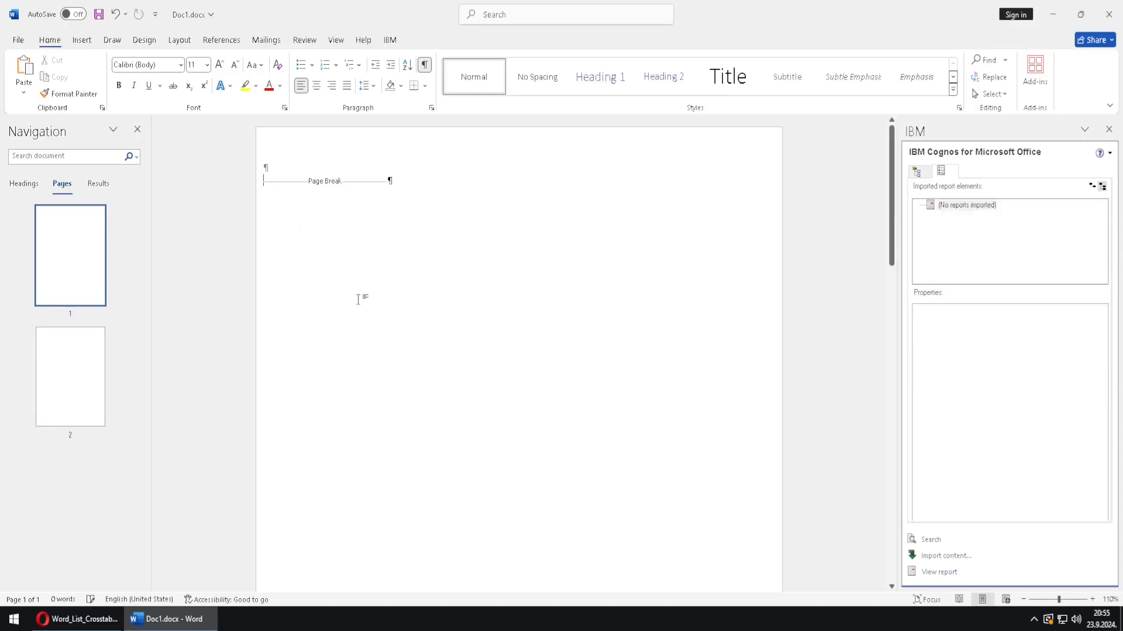
pyautogui.press('Delete')
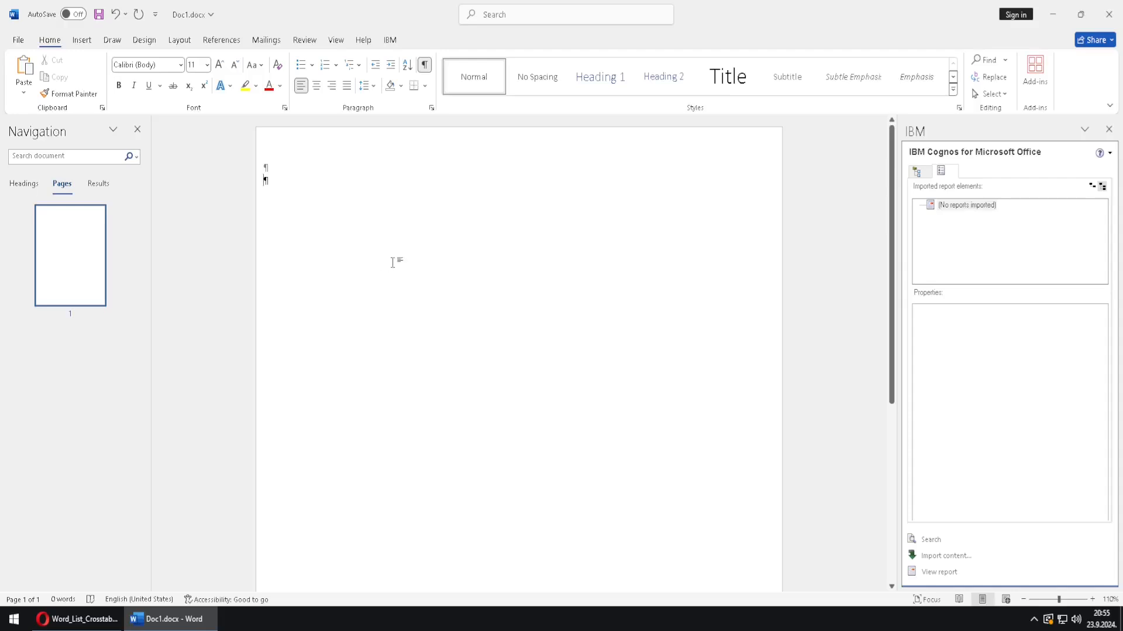
pyautogui.click(425, 64)
# Step: Import the Word_List report with List1's header rows repeated at the top of each page, and check the header on the second page
pyautogui.click(928, 172)
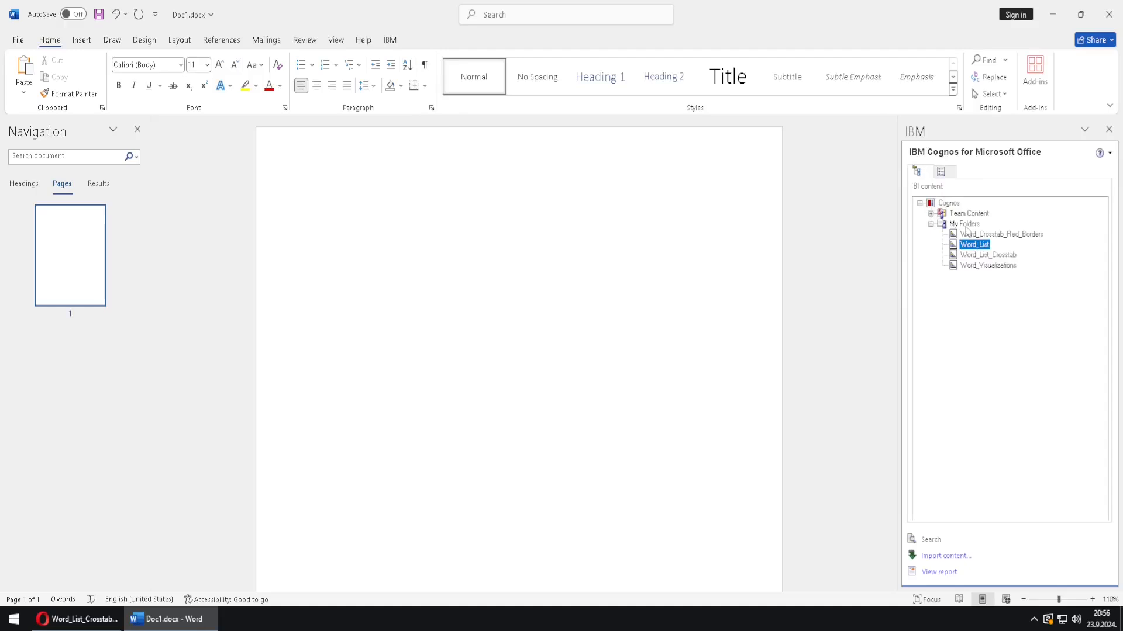
pyautogui.doubleClick(984, 250)
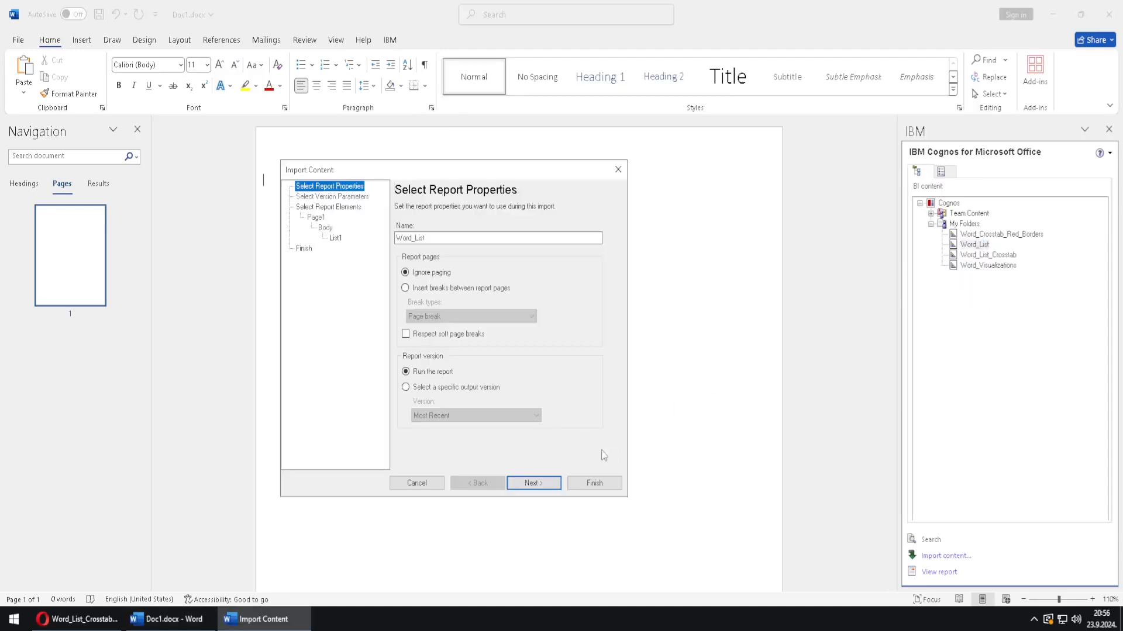
pyautogui.click(336, 239)
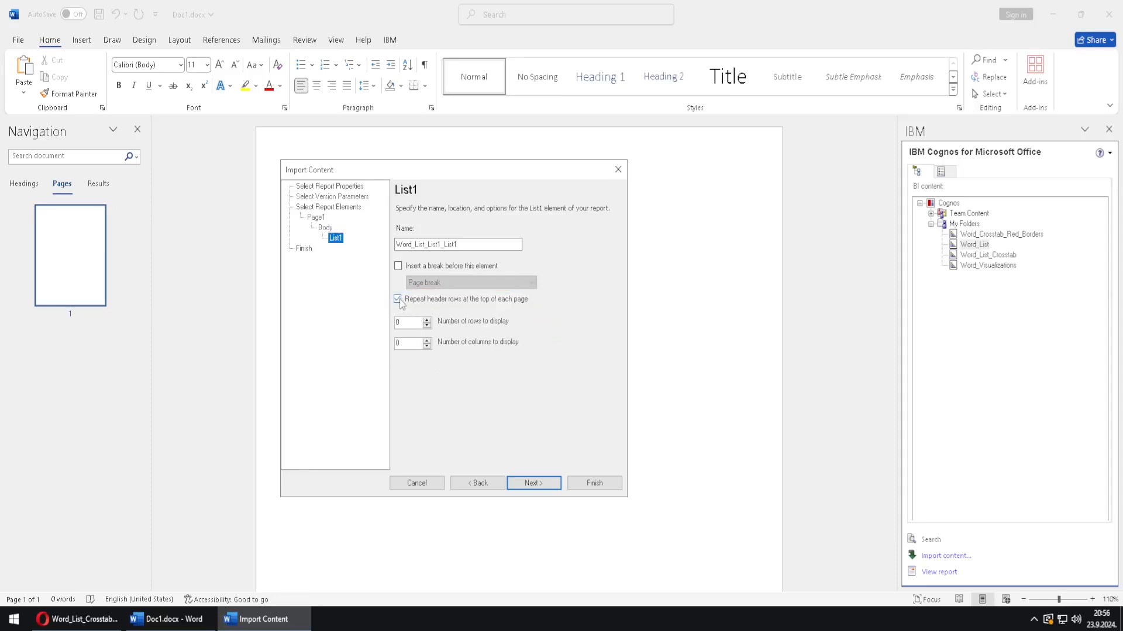
pyautogui.click(588, 483)
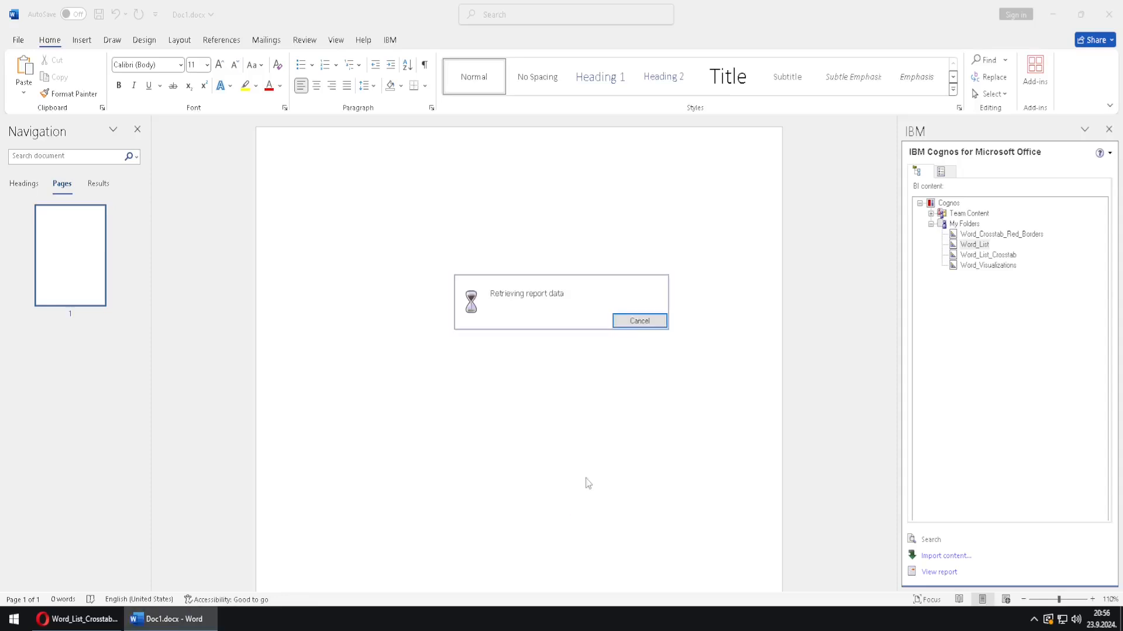
pyautogui.scroll(15, 587, 479)
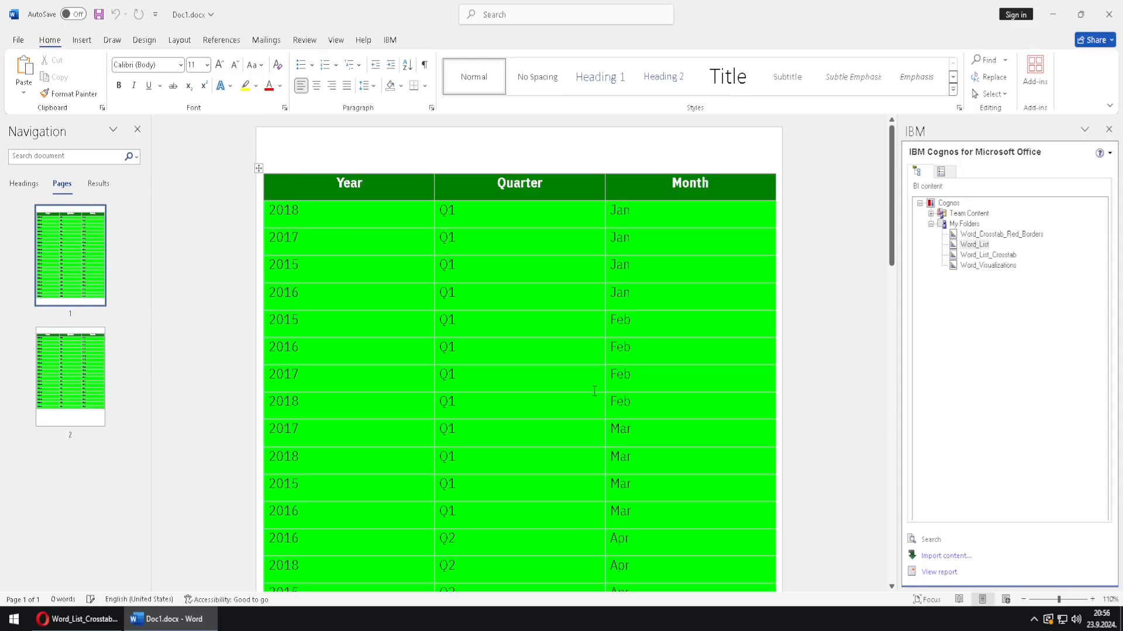
pyautogui.scroll(-10, 594, 390)
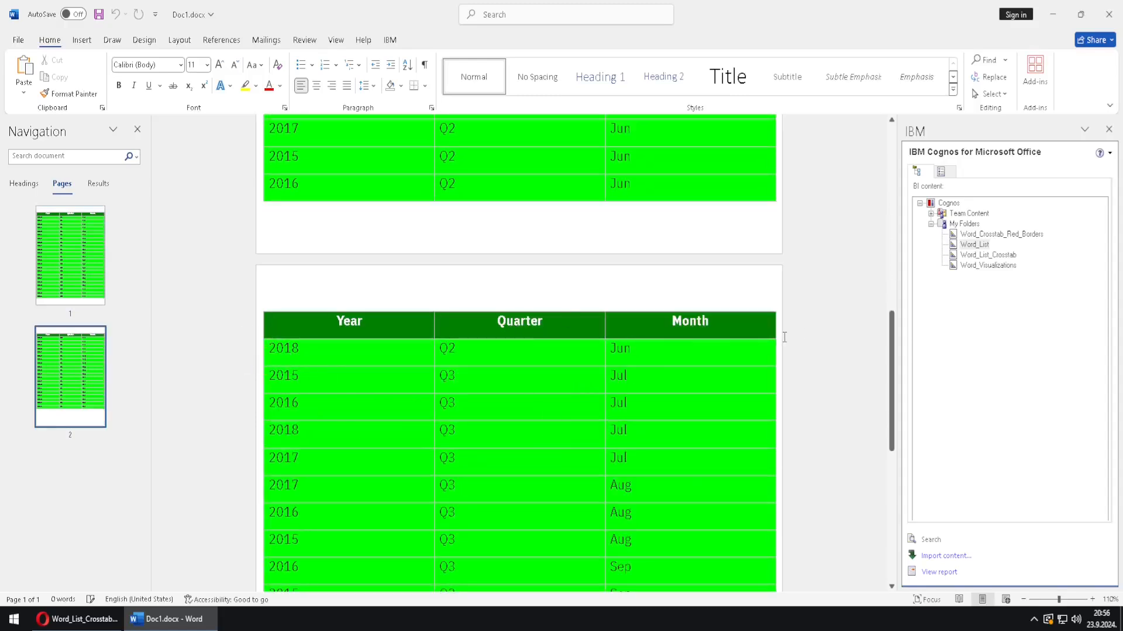
# Step: Remove the two-page Word_List report together with its data from the document
pyautogui.click(951, 174)
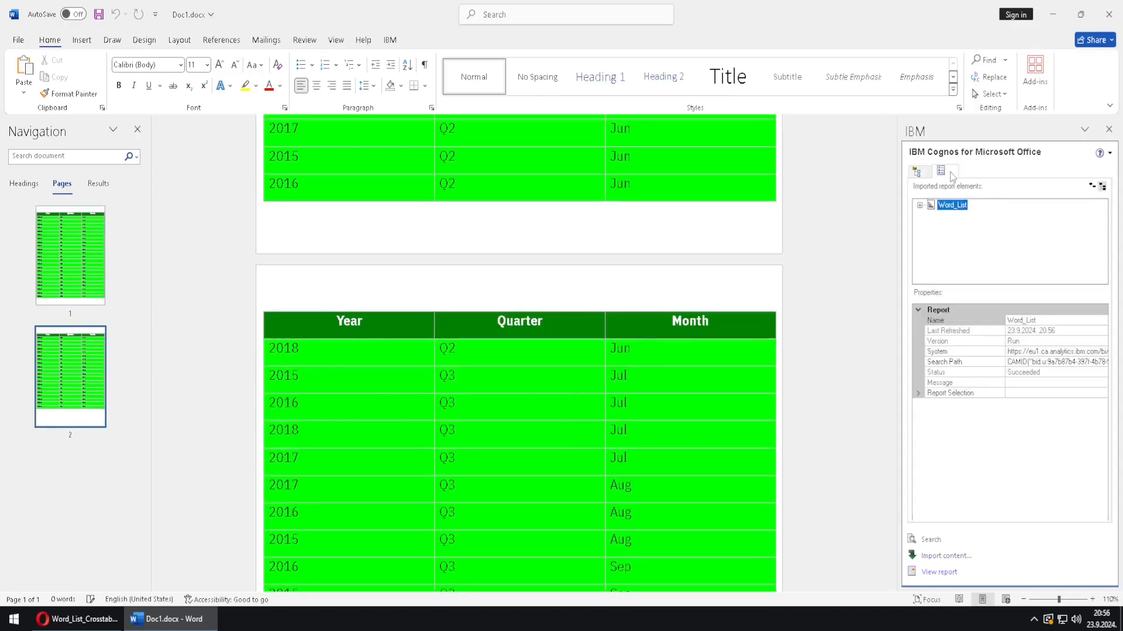
pyautogui.rightClick(968, 217)
pyautogui.click(844, 281)
pyautogui.scroll(5, 842, 281)
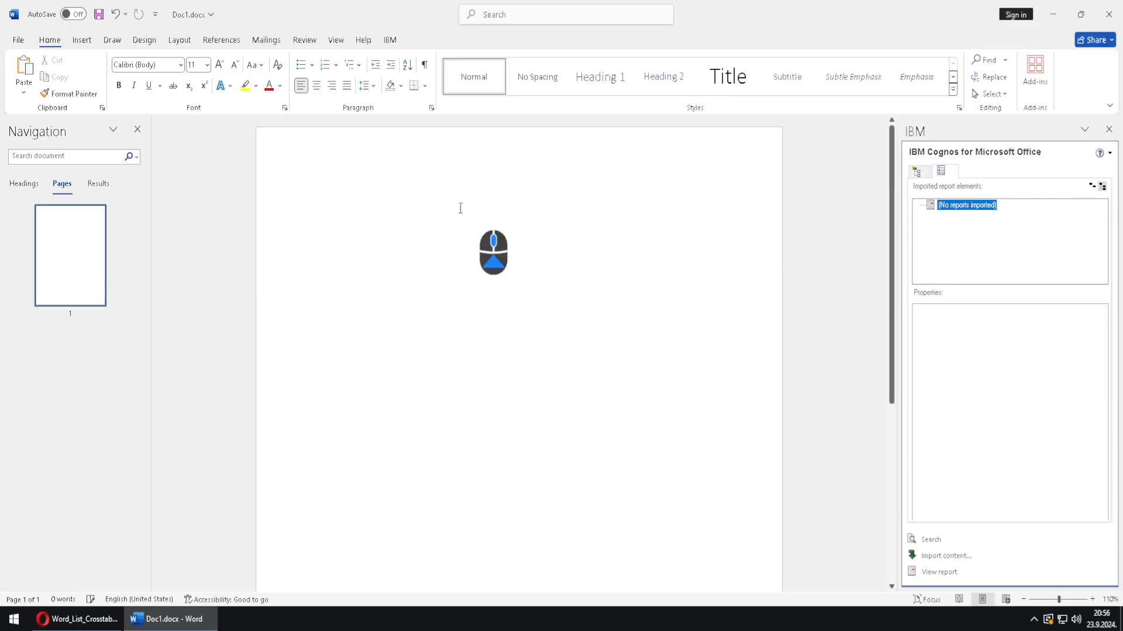
# Step: Import the Word_List report with List1 limited to 5 rows and 1 column to display
pyautogui.click(917, 171)
pyautogui.doubleClick(975, 245)
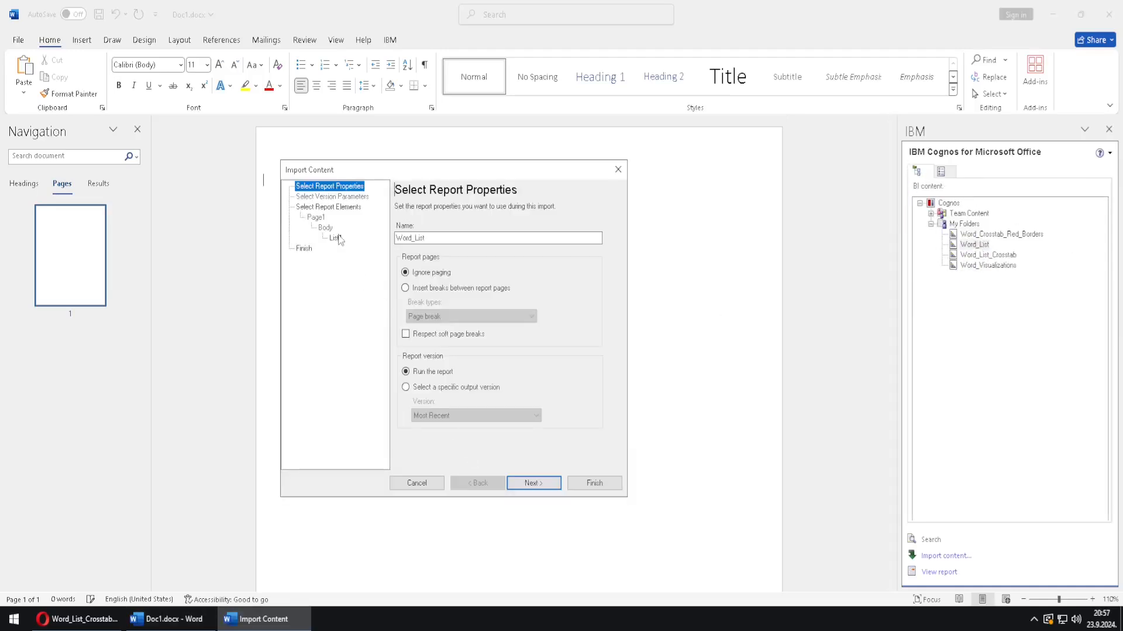
pyautogui.click(336, 238)
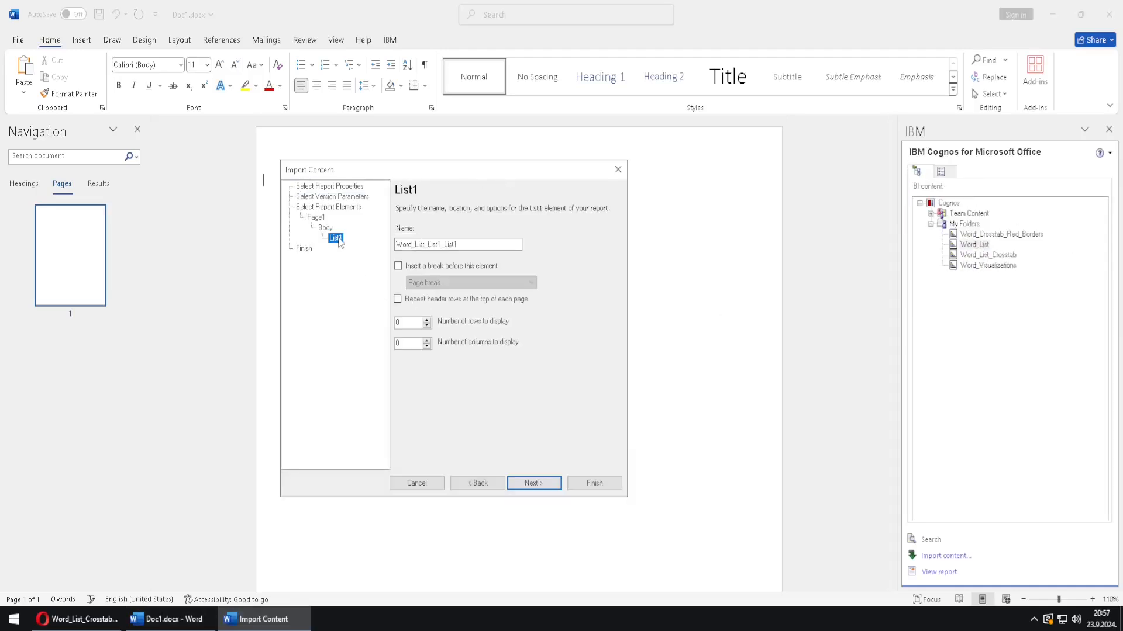
pyautogui.click(429, 321)
pyautogui.click(429, 320)
pyautogui.click(429, 320)
pyautogui.click(427, 320)
pyautogui.click(427, 340)
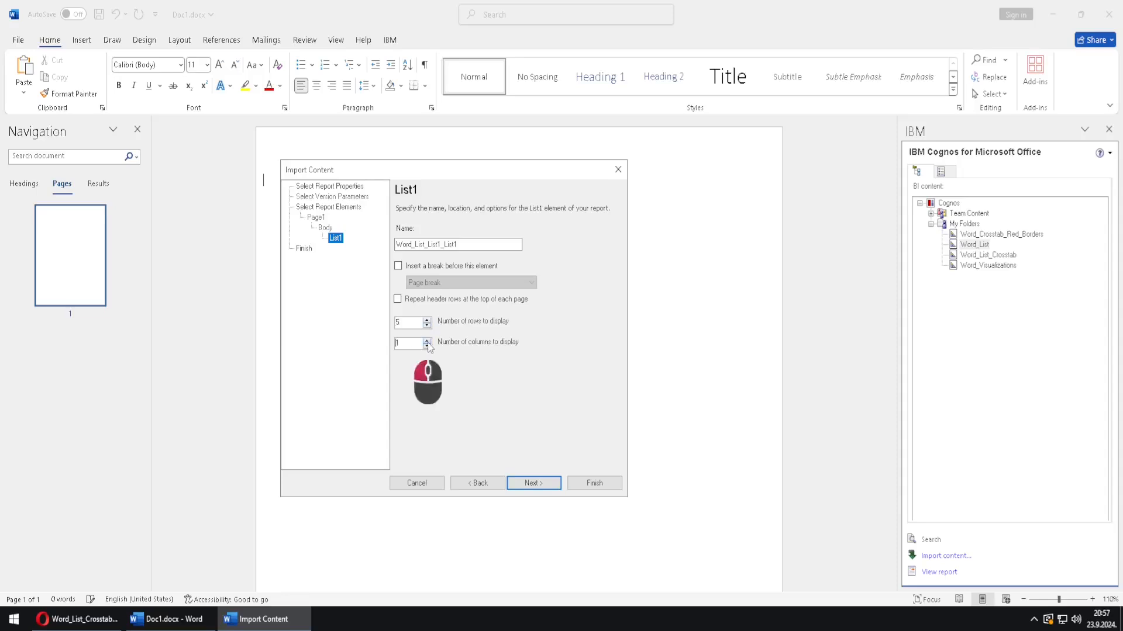
pyautogui.click(595, 483)
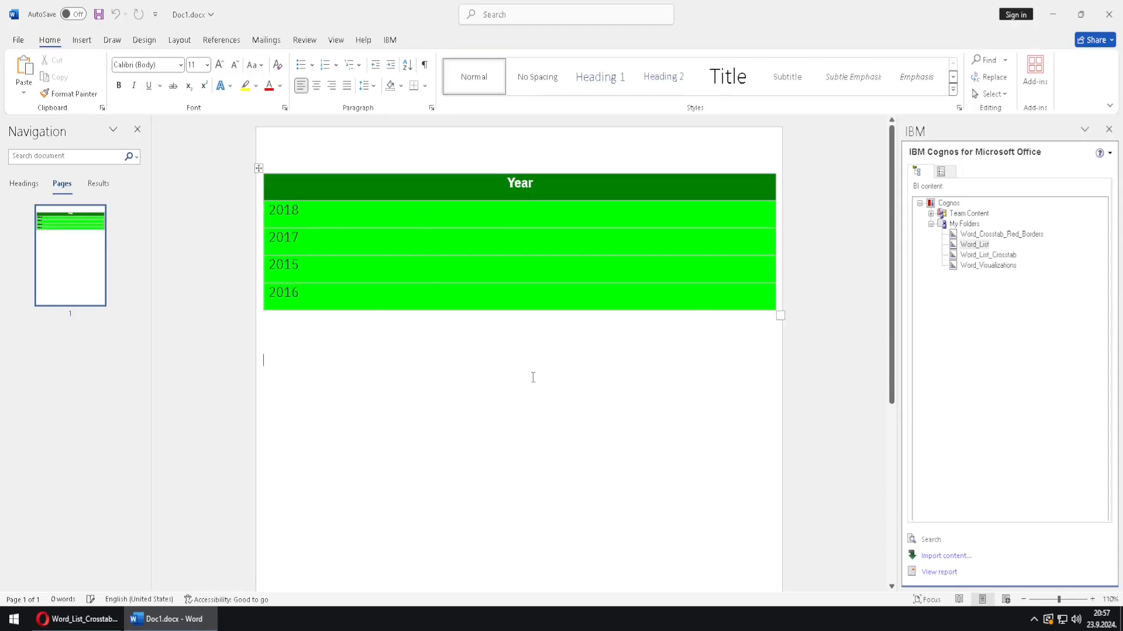
# Step: Remove the shortened Word_List report together with its data
pyautogui.click(940, 171)
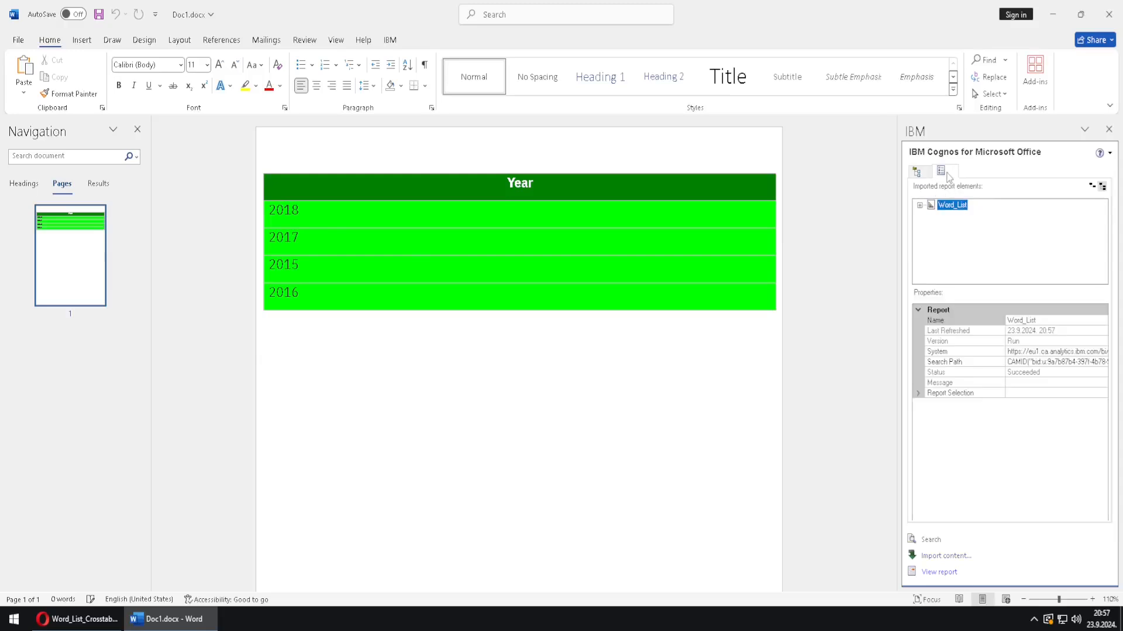
pyautogui.rightClick(957, 207)
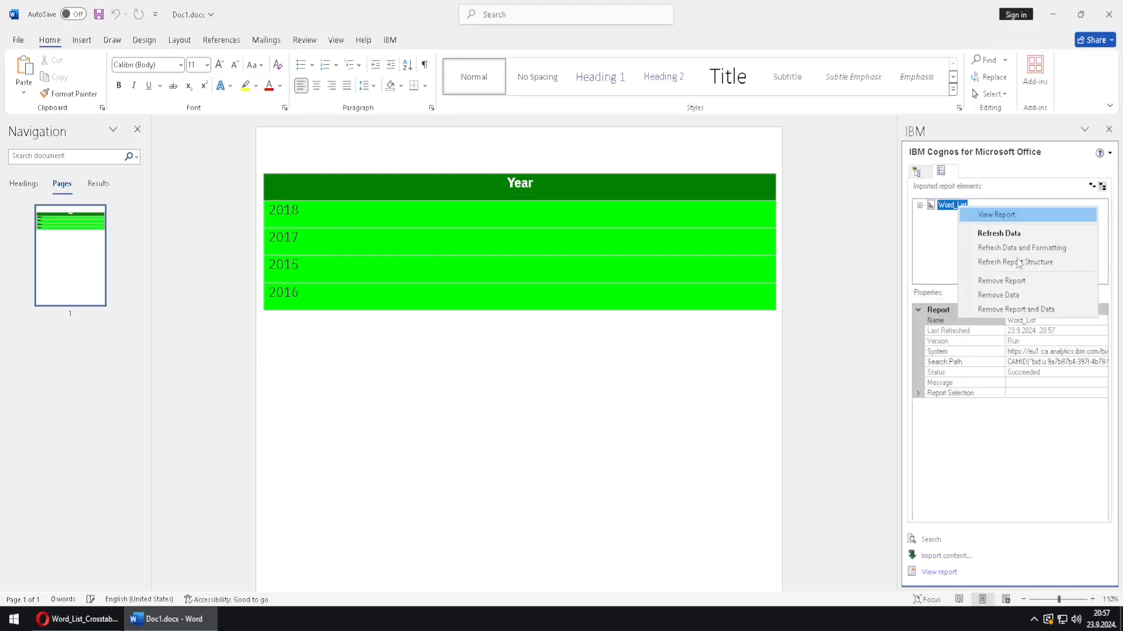
pyautogui.click(1015, 312)
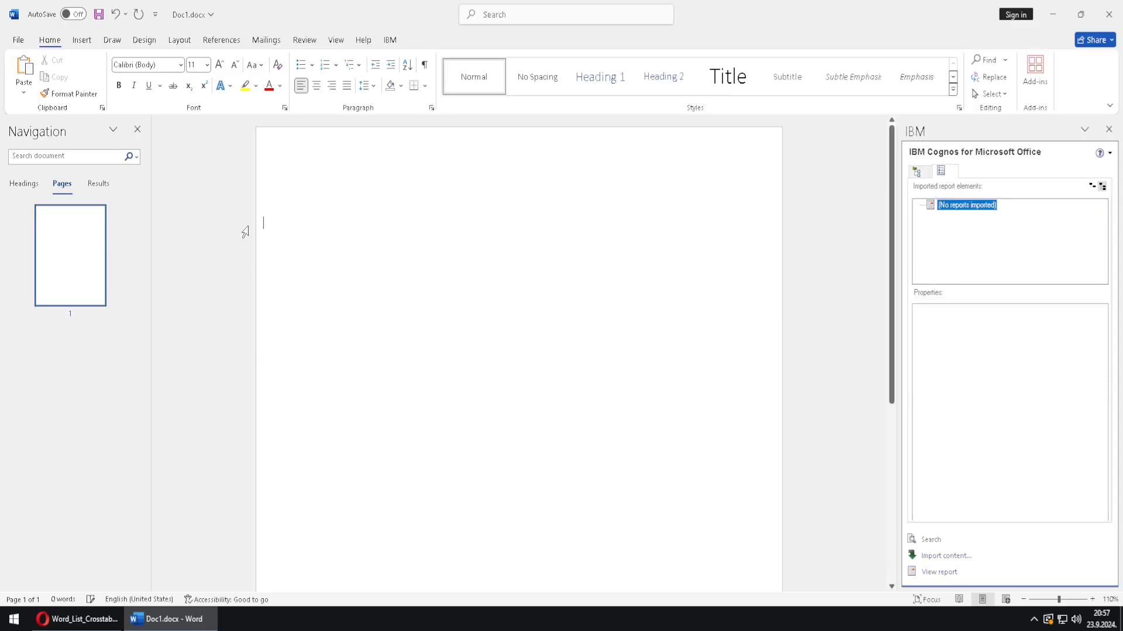
# Step: Import the Word_Crosstab_Red_Borders report, ignoring paging and running the report
pyautogui.click(925, 170)
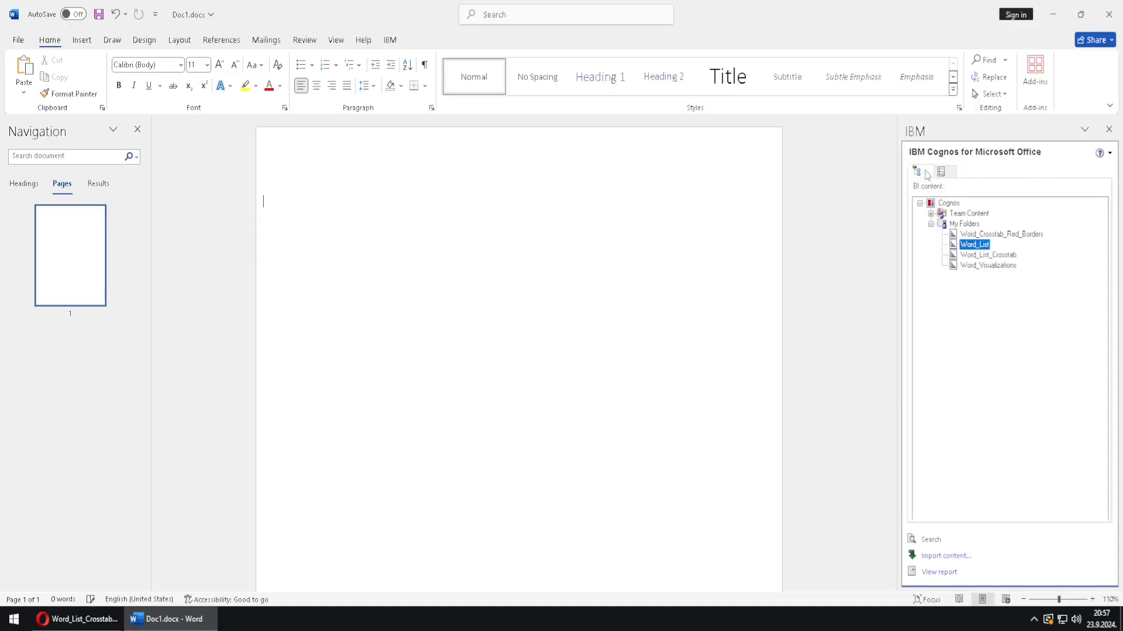
pyautogui.click(1003, 236)
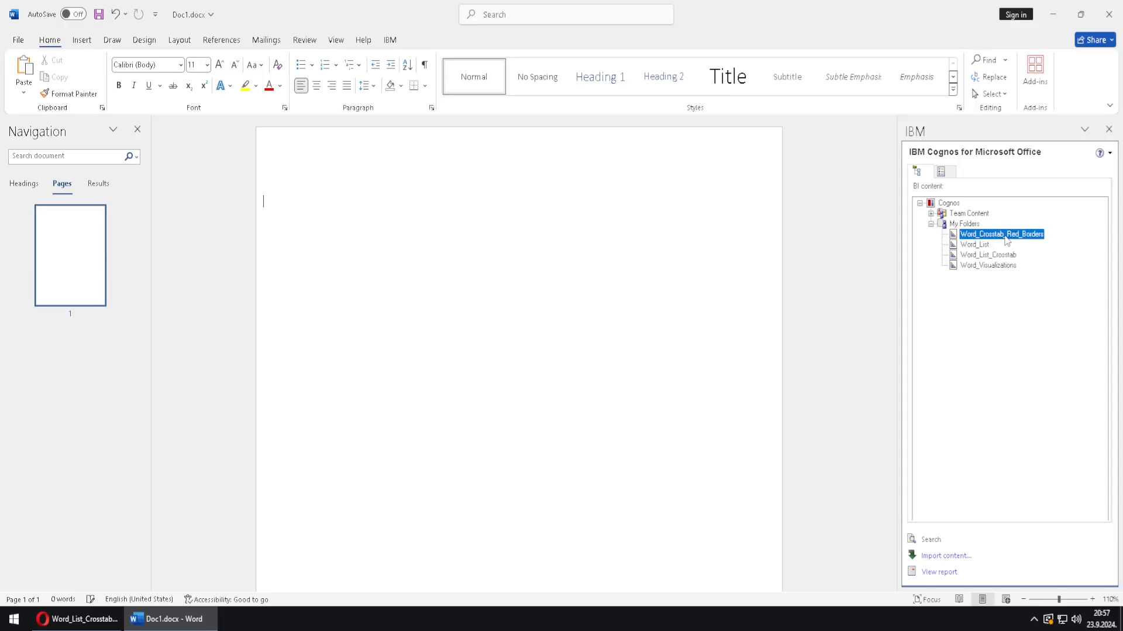
pyautogui.doubleClick(1004, 236)
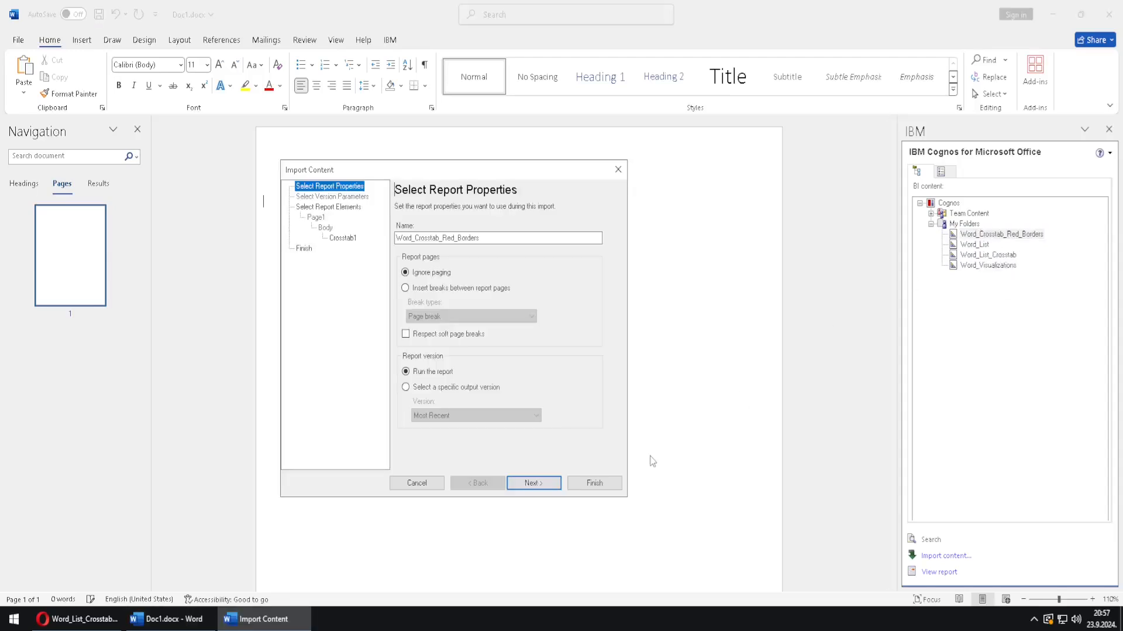
pyautogui.click(594, 483)
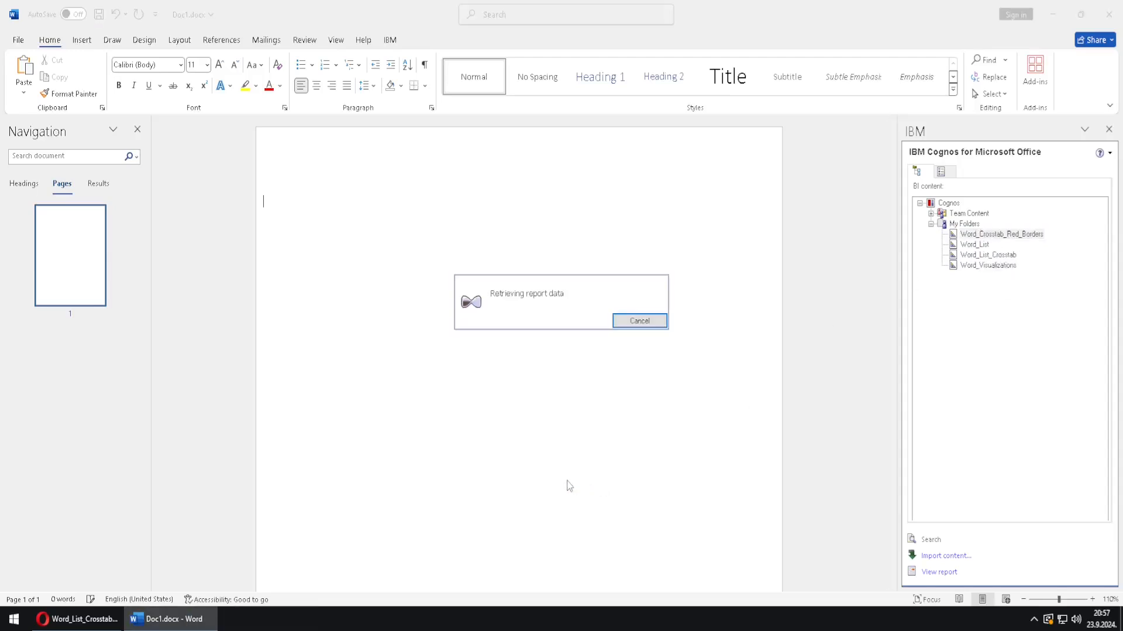
# Step: Switch to Cognos Analytics in the browser, examine the borders of the Word_Crosstab_Red_Borders report, and return to the Word document for comparison
pyautogui.click(93, 621)
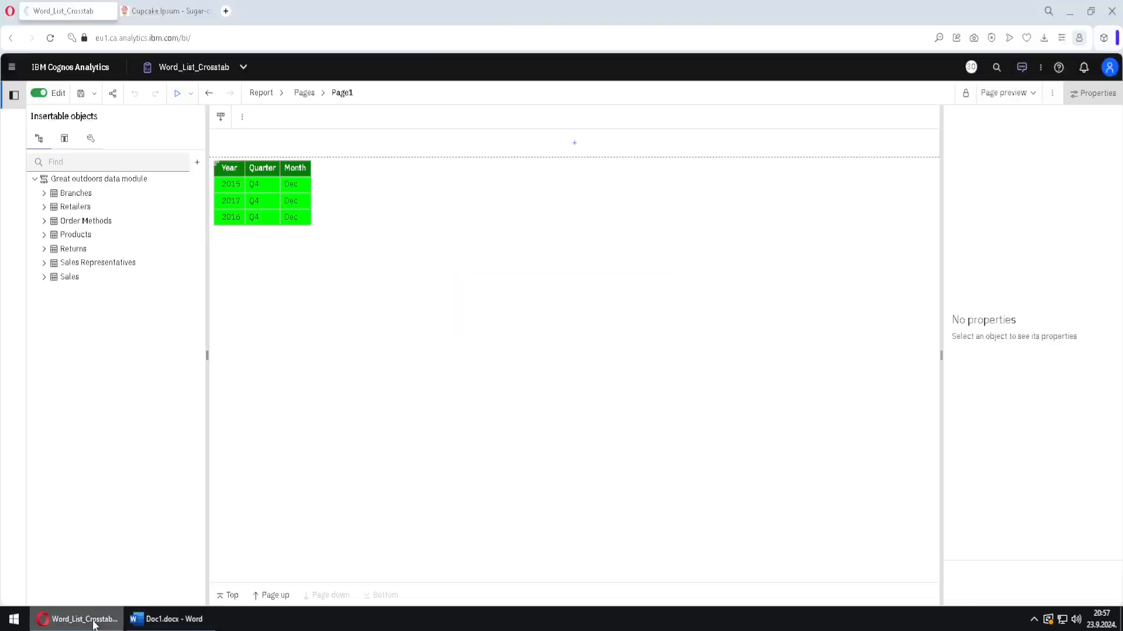
pyautogui.click(244, 68)
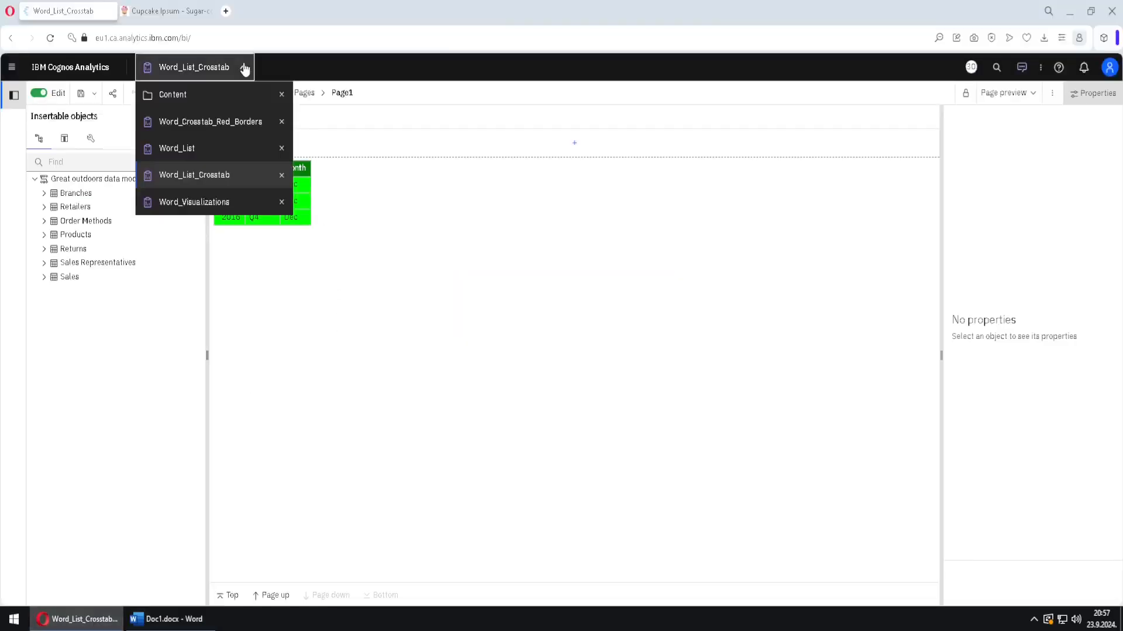
pyautogui.click(229, 121)
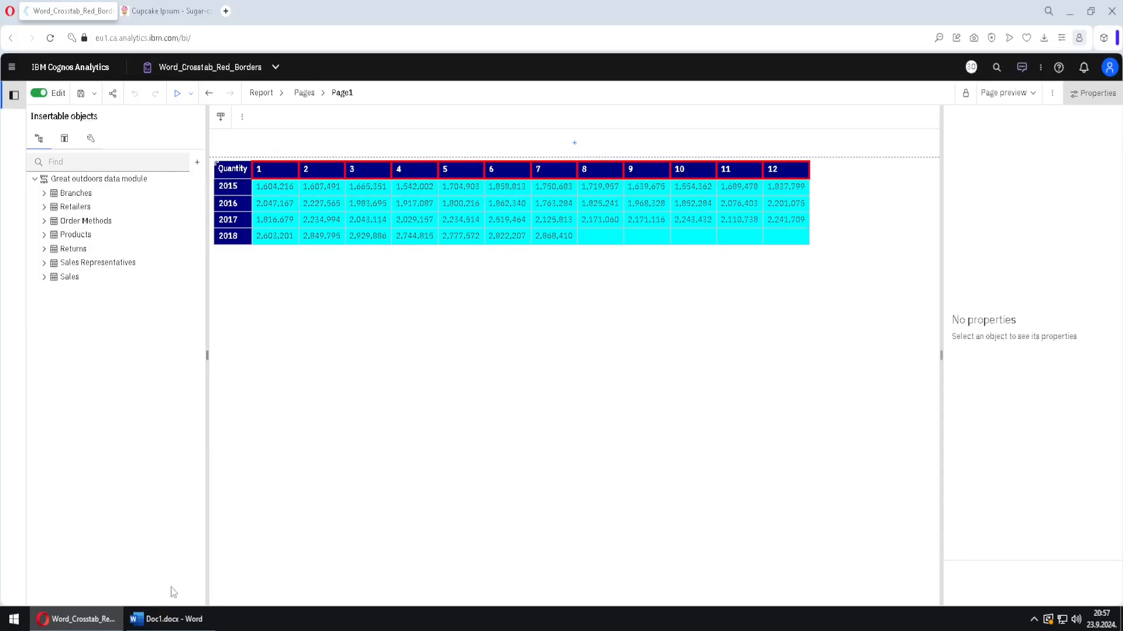
pyautogui.click(154, 621)
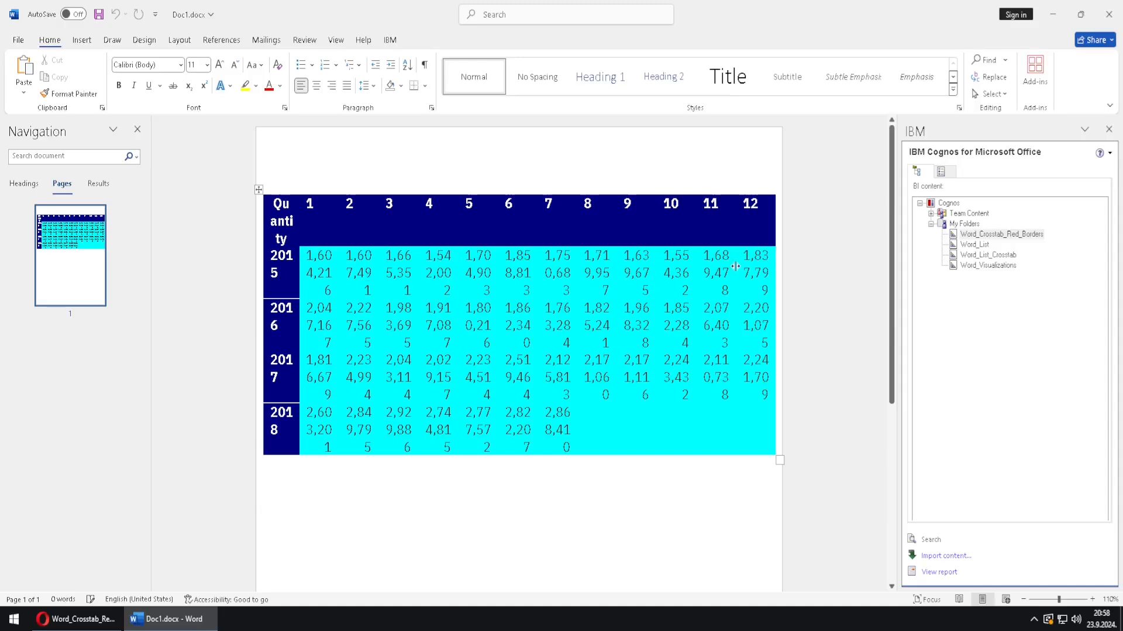
# Step: Remove the imported Word_Crosstab_Red_Borders report and its data from the document
pyautogui.click(947, 171)
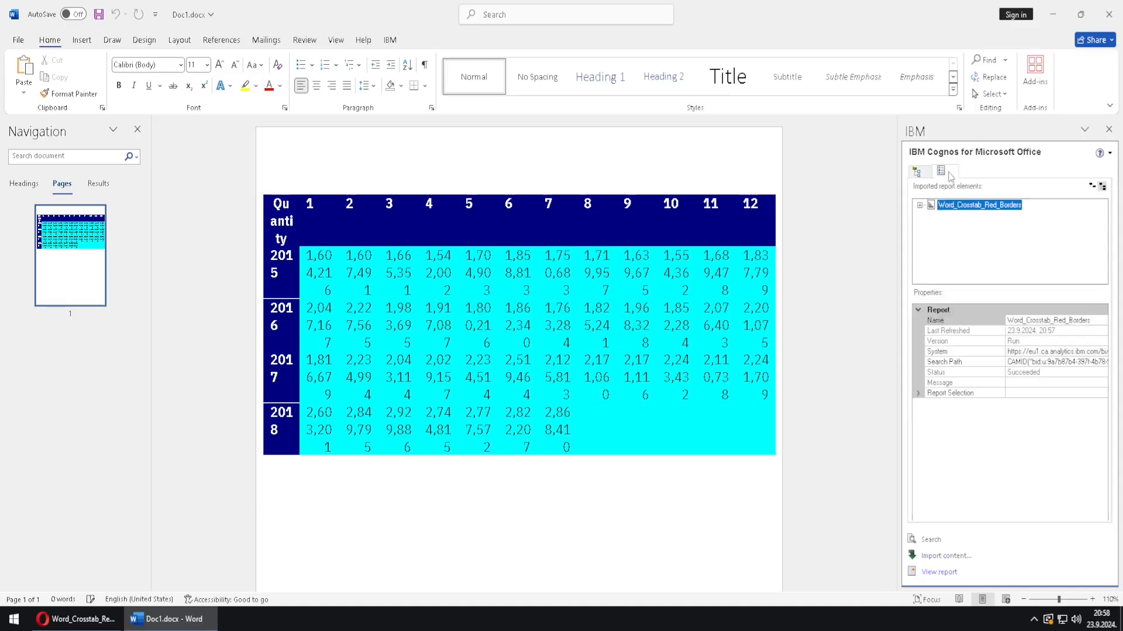
pyautogui.rightClick(960, 208)
pyautogui.click(1020, 306)
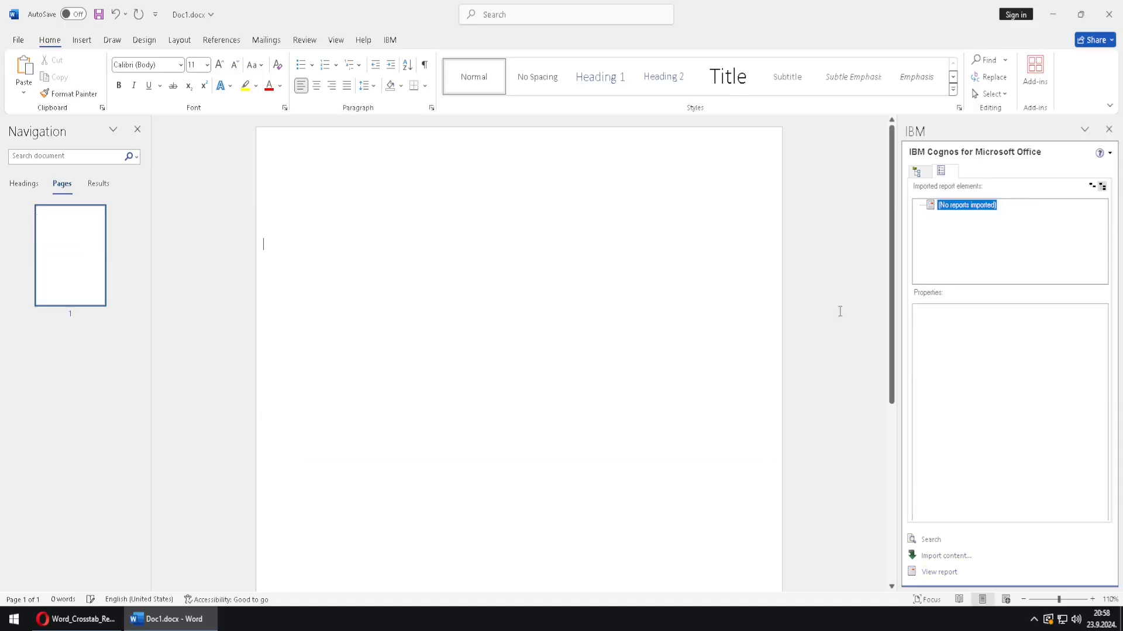
# Step: Enable the Show Custom Borders in Word output setting in the IBM Cognos for Microsoft Office options
pyautogui.click(390, 40)
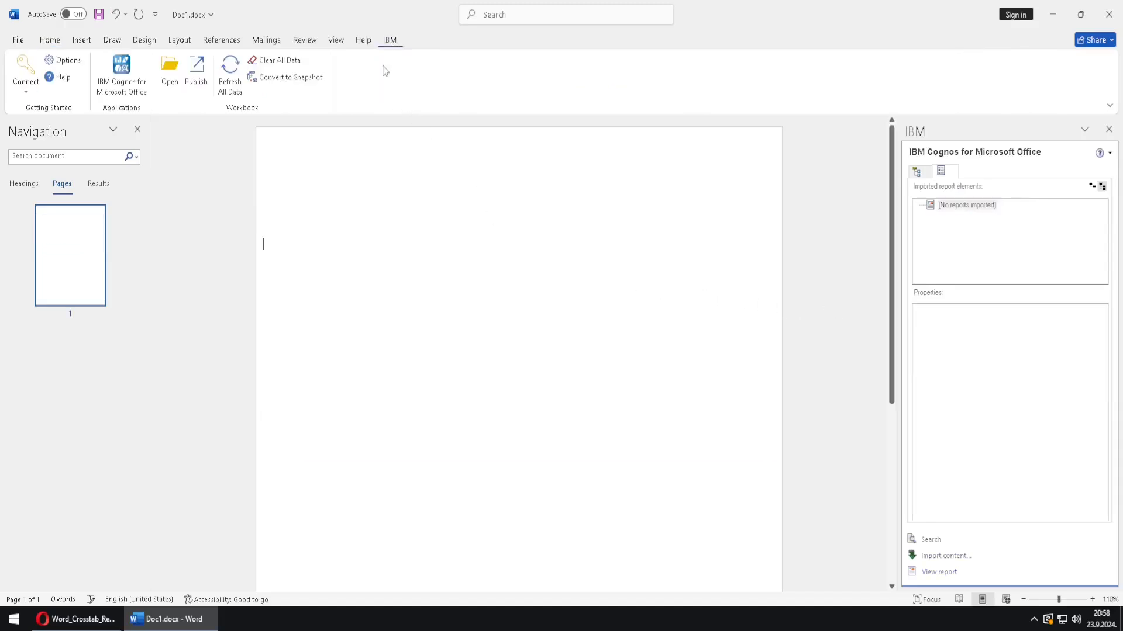
pyautogui.click(68, 61)
pyautogui.click(124, 150)
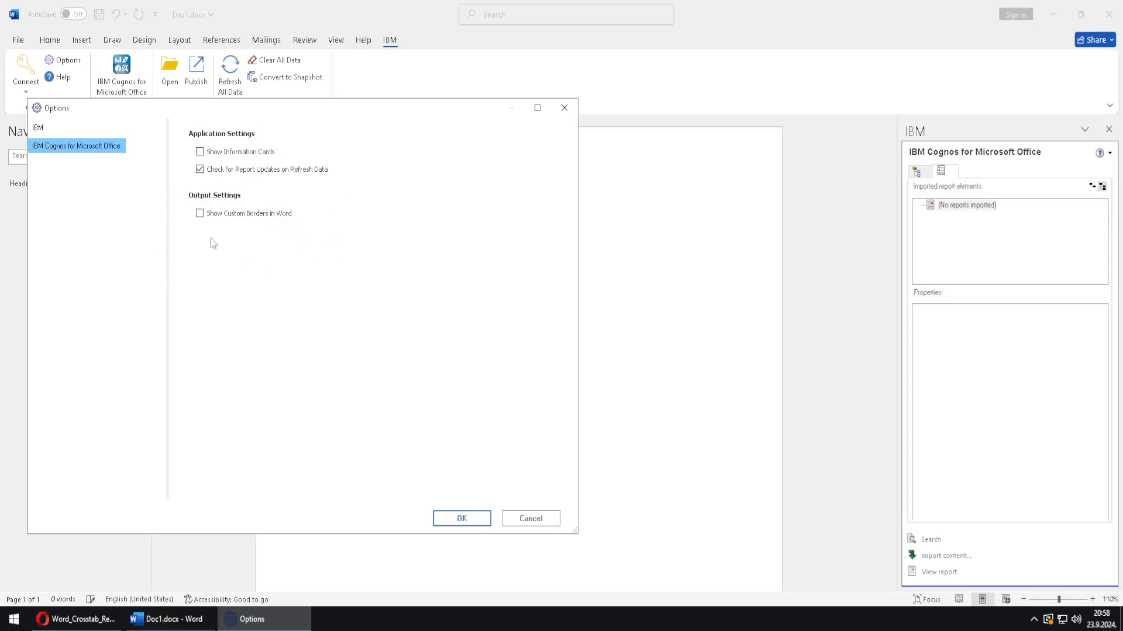
pyautogui.click(200, 214)
pyautogui.click(463, 522)
pyautogui.click(282, 195)
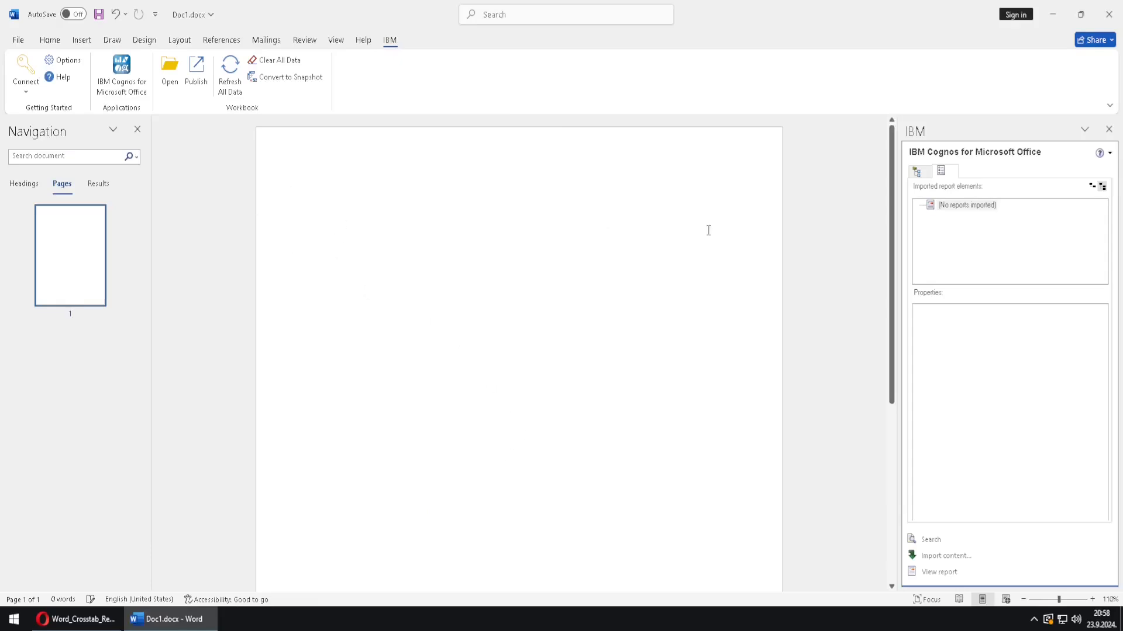
# Step: Import the Word_Crosstab_Red_Borders report again with custom borders enabled, ignoring paging
pyautogui.click(917, 172)
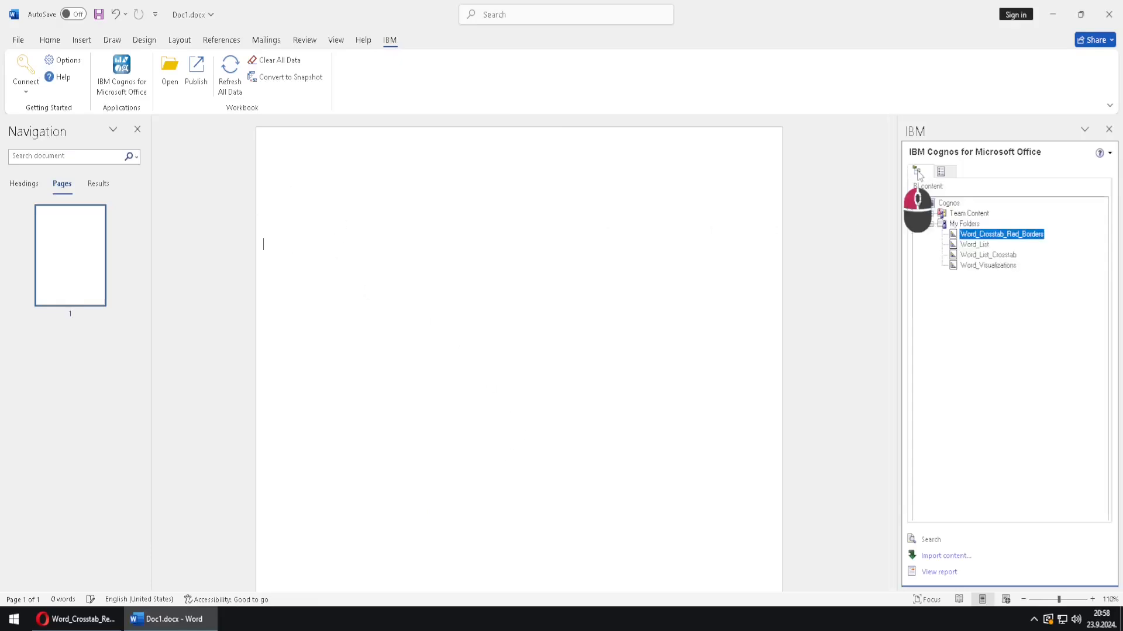
pyautogui.doubleClick(1028, 241)
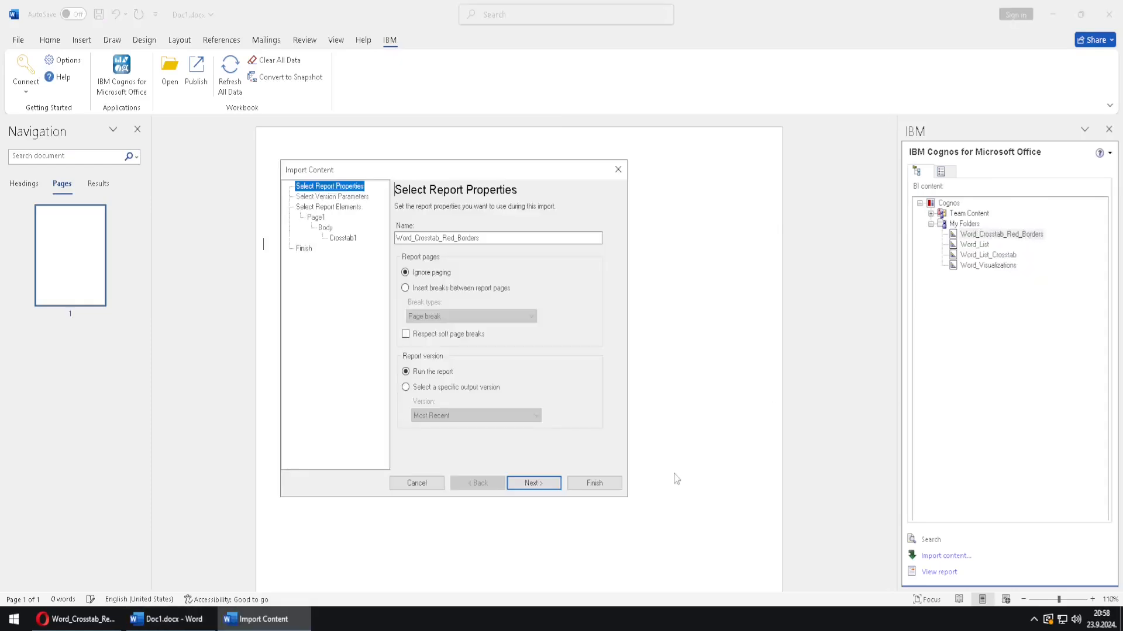
pyautogui.click(594, 484)
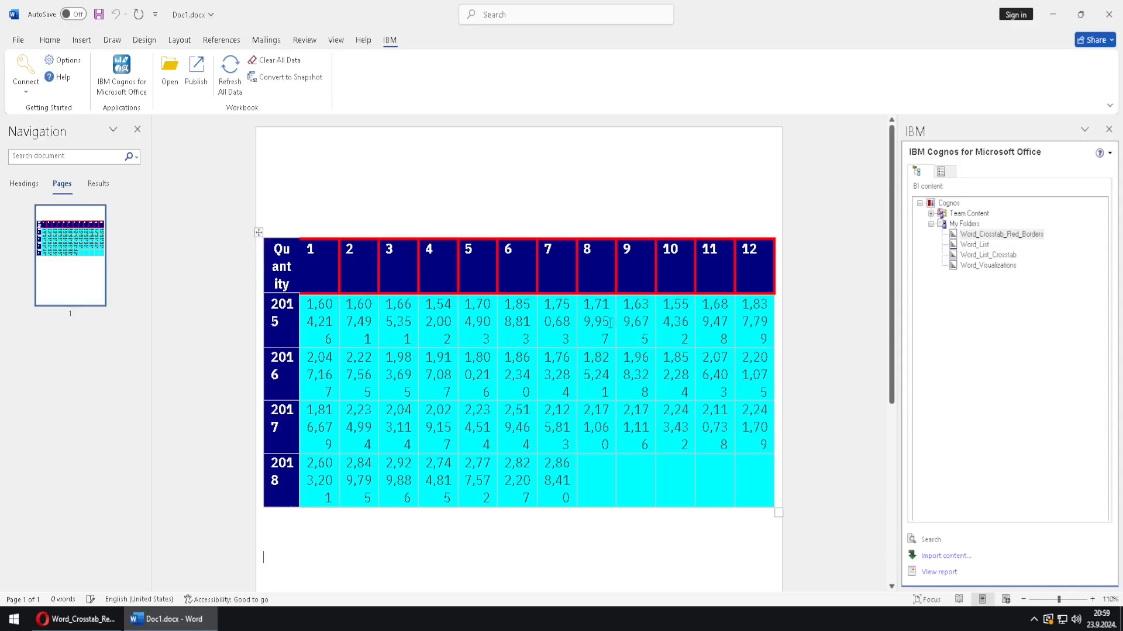
# Step: Remove the imported Word_Crosstab_Red_Borders report together with its data from the document
pyautogui.click(952, 172)
pyautogui.rightClick(970, 214)
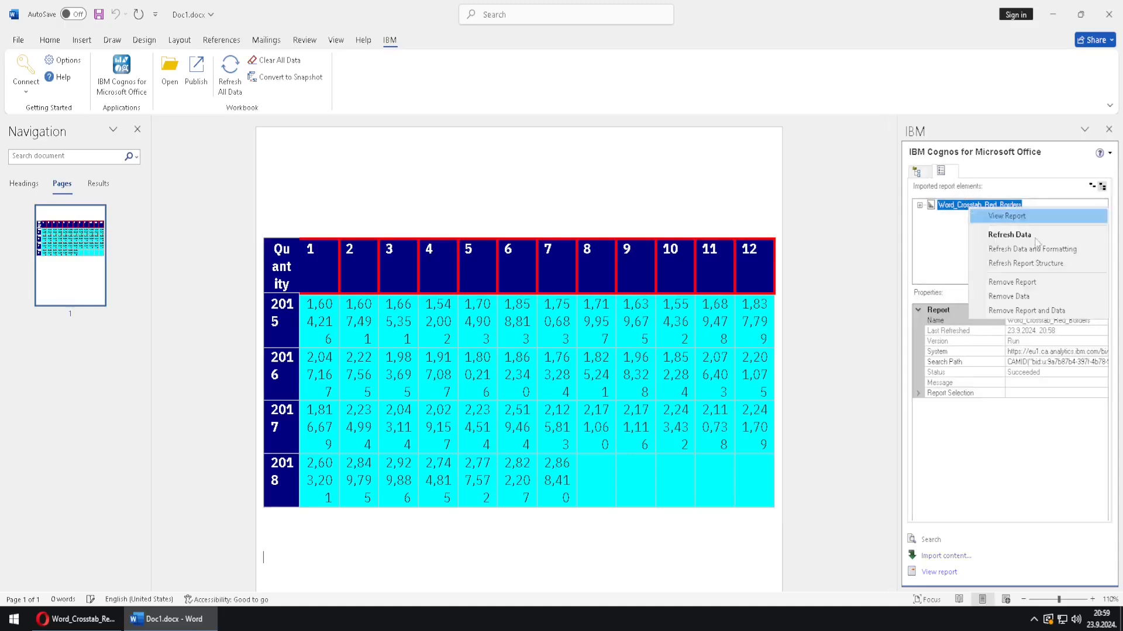
pyautogui.click(855, 316)
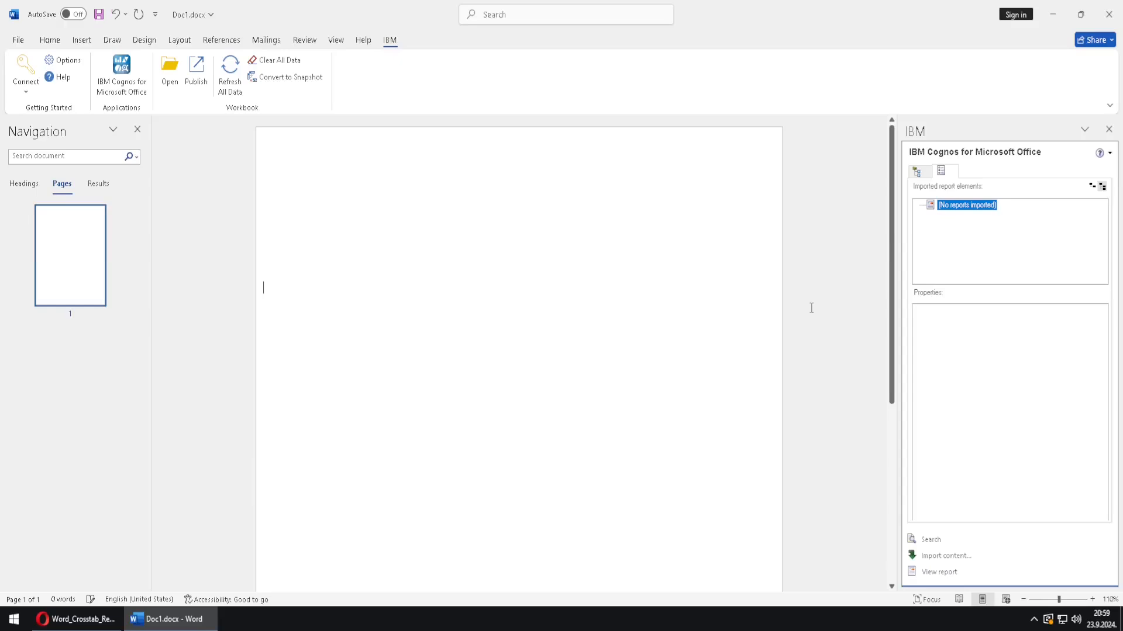
# Step: Start importing the Word_Visualizations report from My Folders and review the import options of its Pie 11.0 and Pie chart elements
pyautogui.click(917, 171)
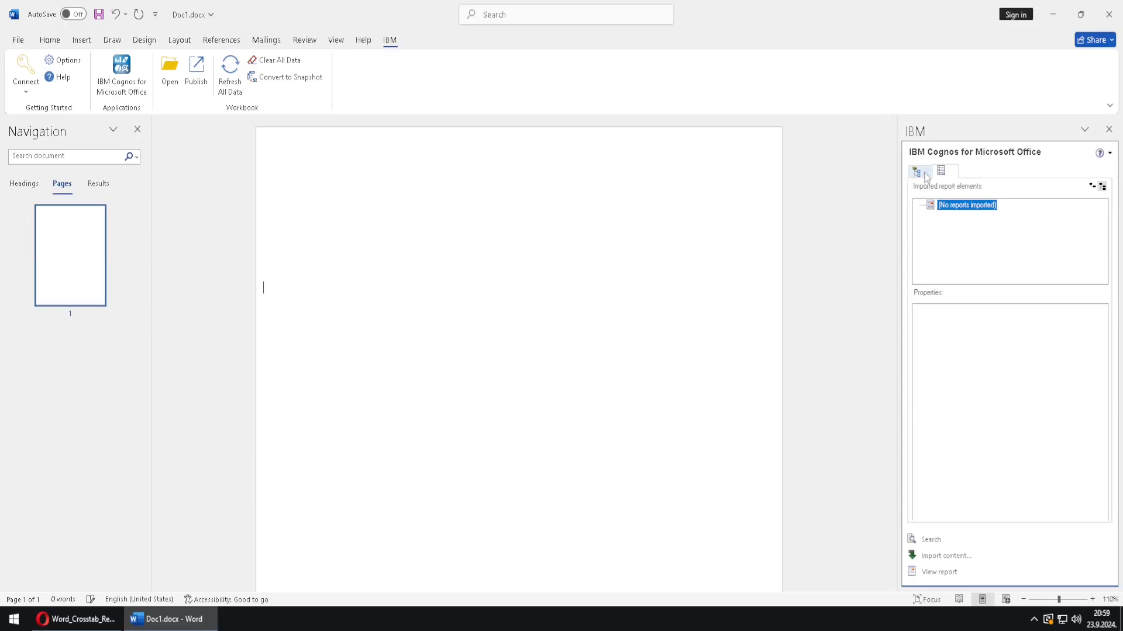
pyautogui.click(994, 267)
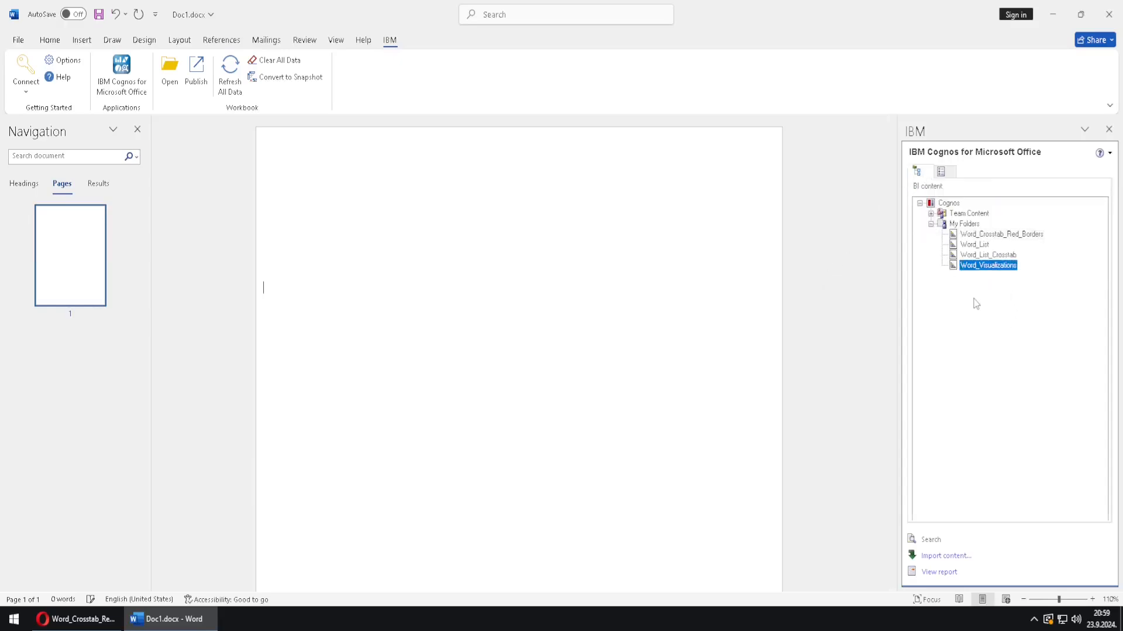
pyautogui.doubleClick(994, 266)
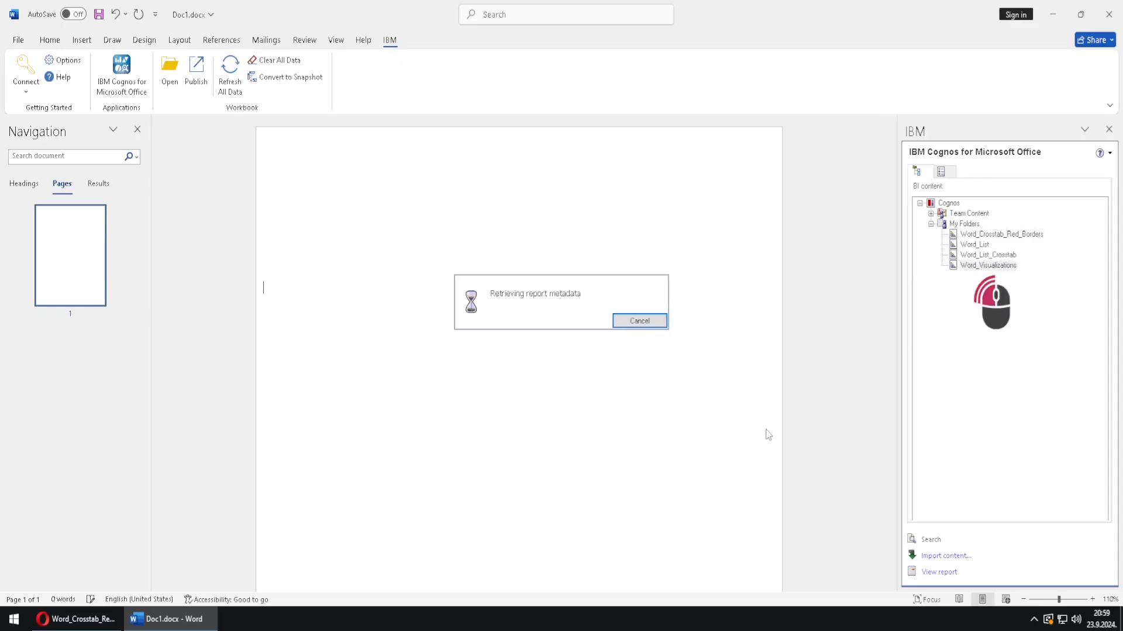
pyautogui.click(339, 269)
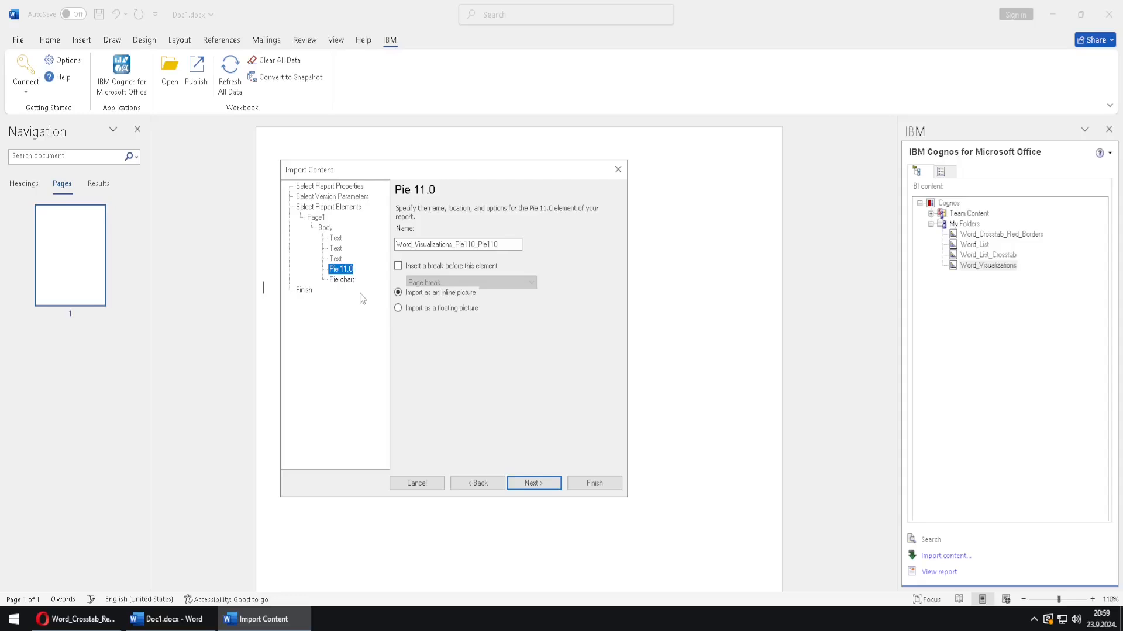
pyautogui.click(343, 280)
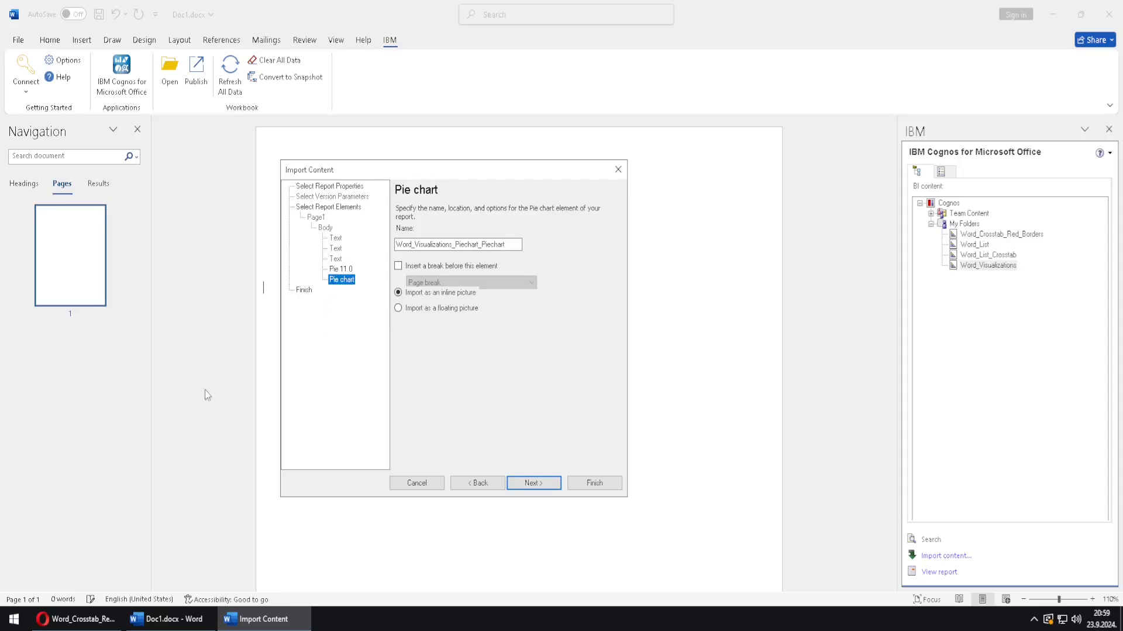
# Step: Switch to Cognos Analytics in the browser and compare the Visualization 11.1, Visualization 11.0 and Chart items of the Word_Visualizations report
pyautogui.click(73, 618)
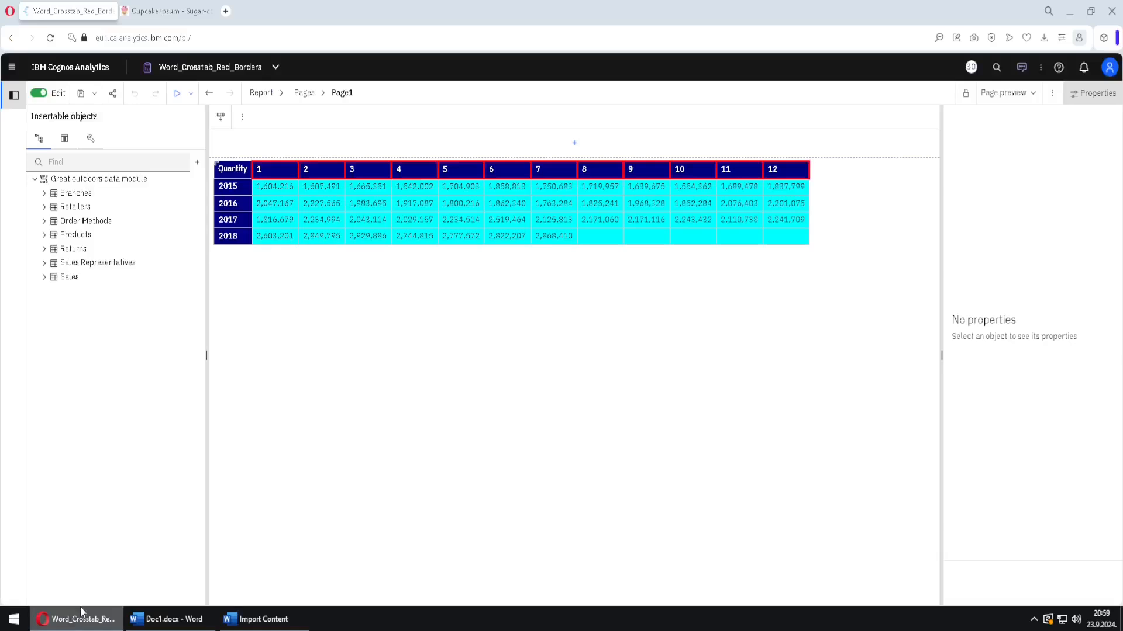
pyautogui.click(266, 67)
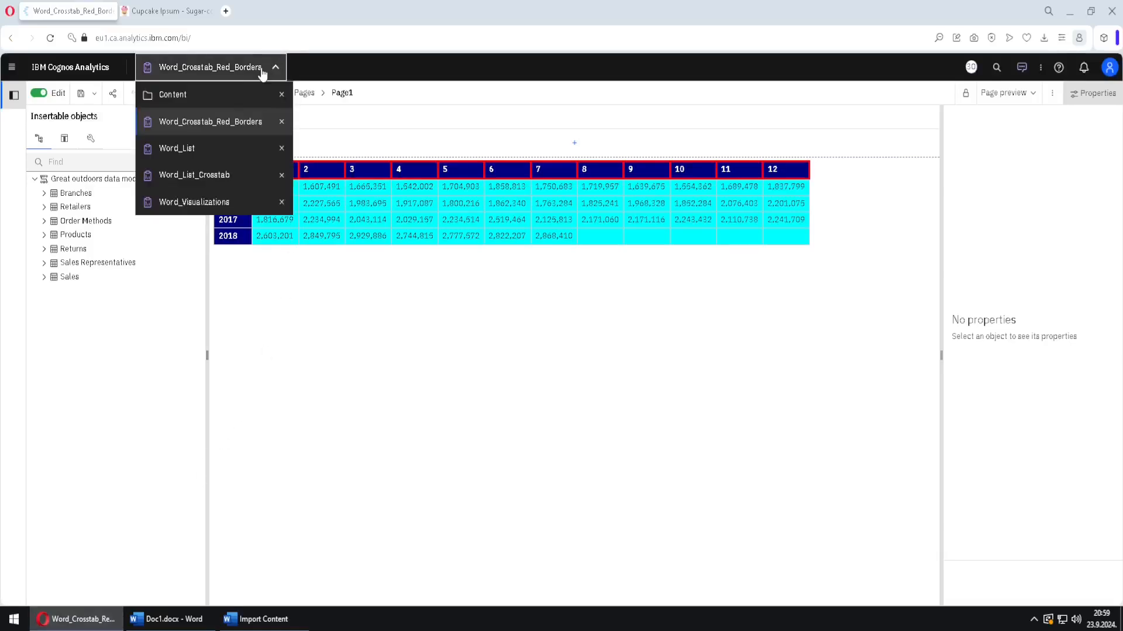
pyautogui.click(196, 203)
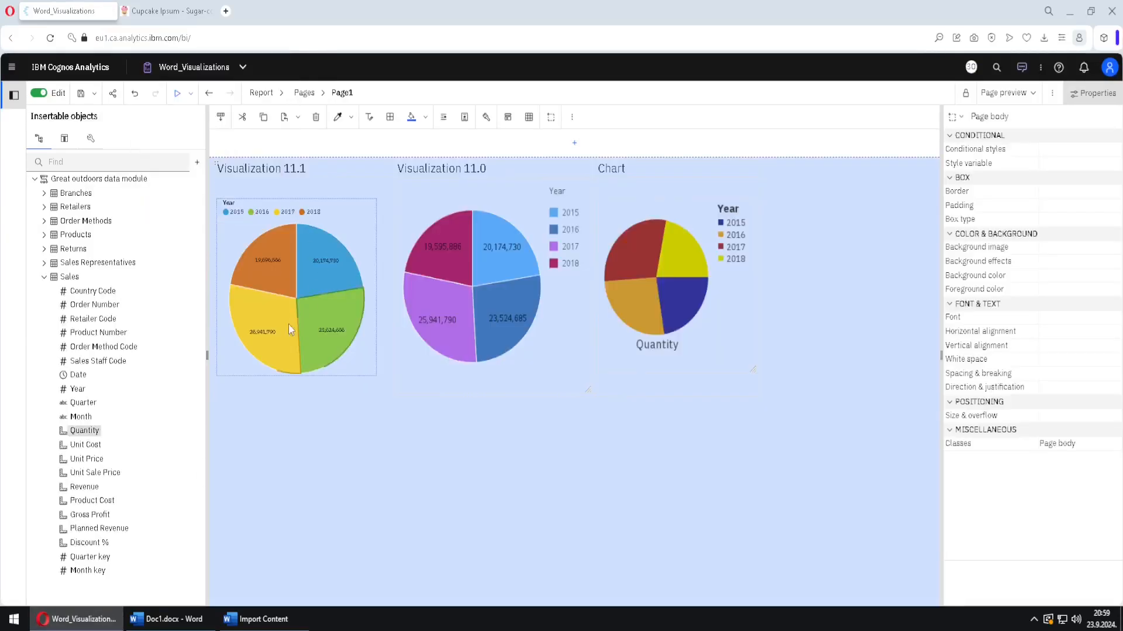
pyautogui.click(253, 170)
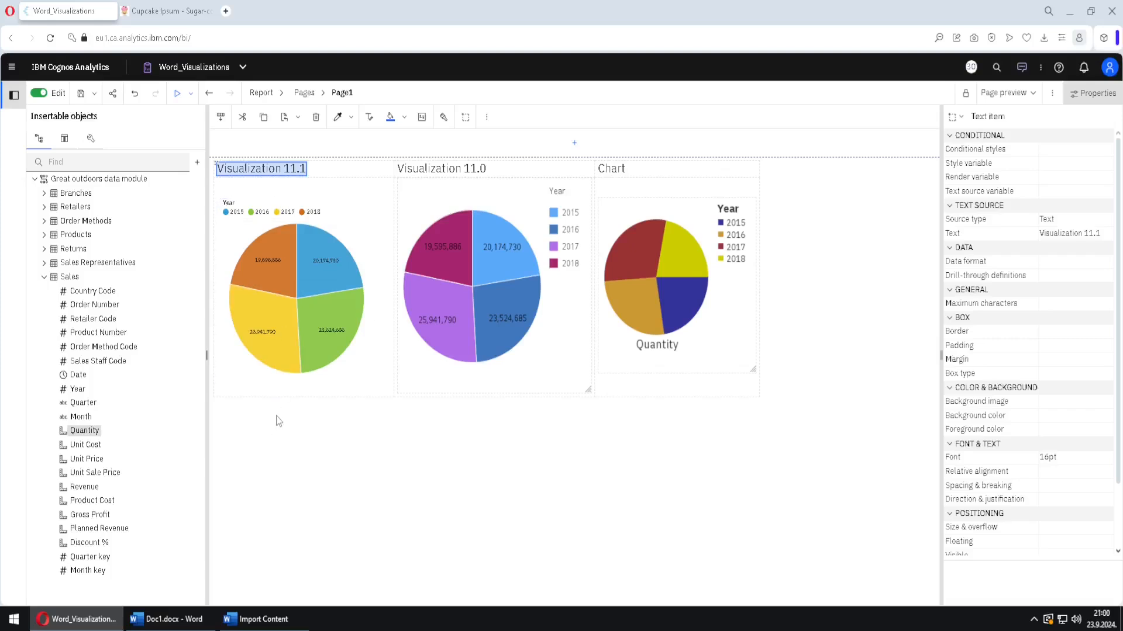
pyautogui.click(471, 172)
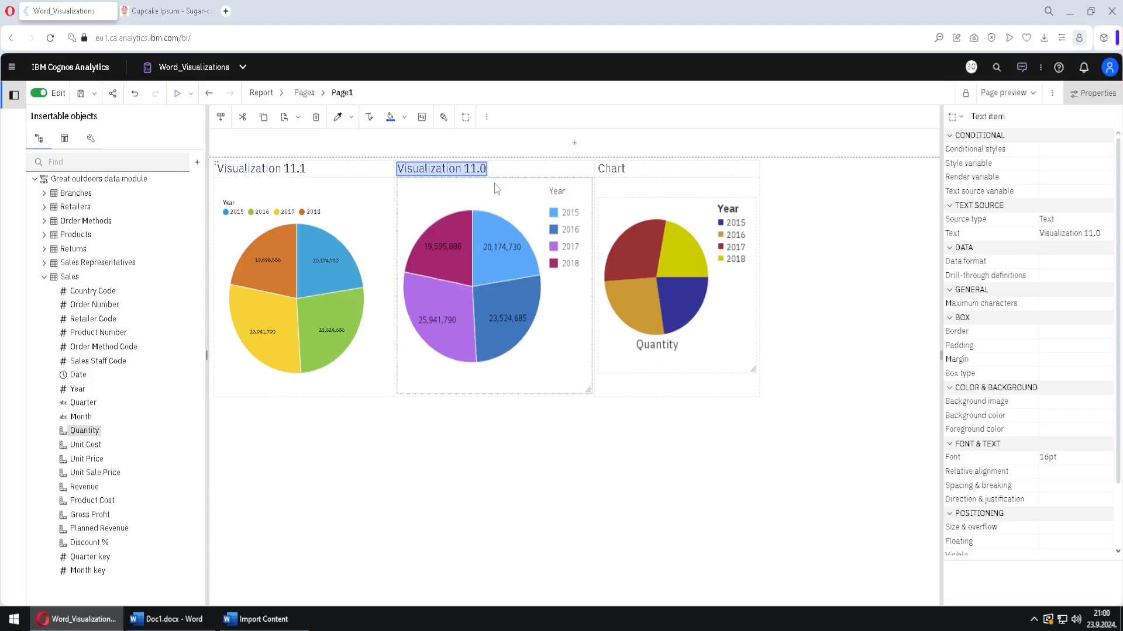
pyautogui.click(612, 172)
# Step: Return to the Word import dialog, examine the inline and floating picture options for the pie chart, and cancel the import
pyautogui.click(262, 620)
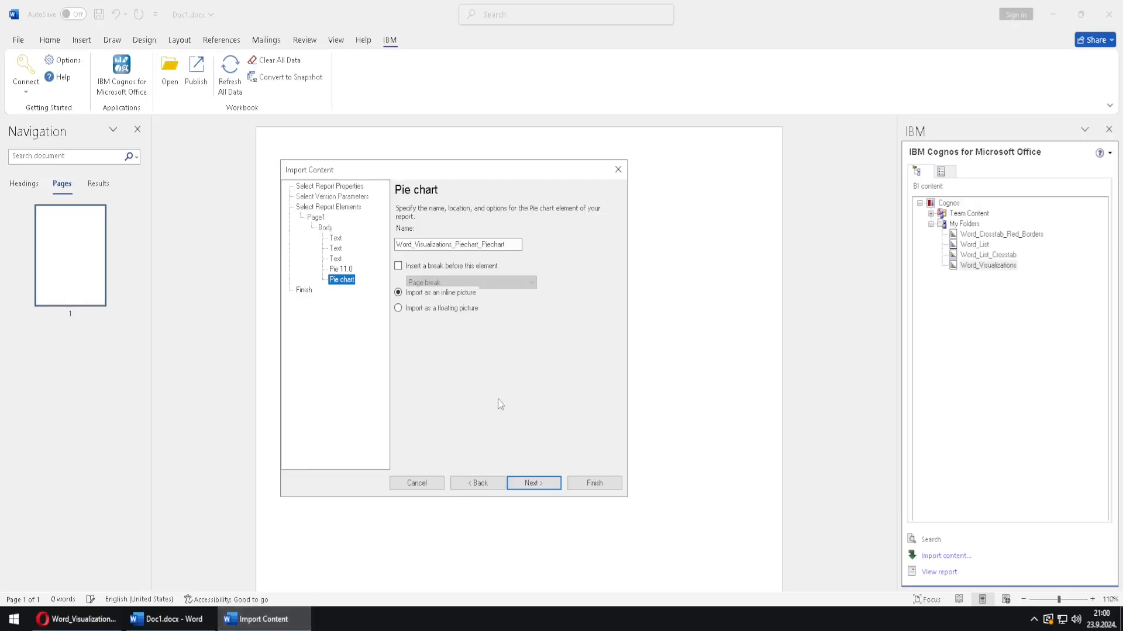
pyautogui.press('ctrl')
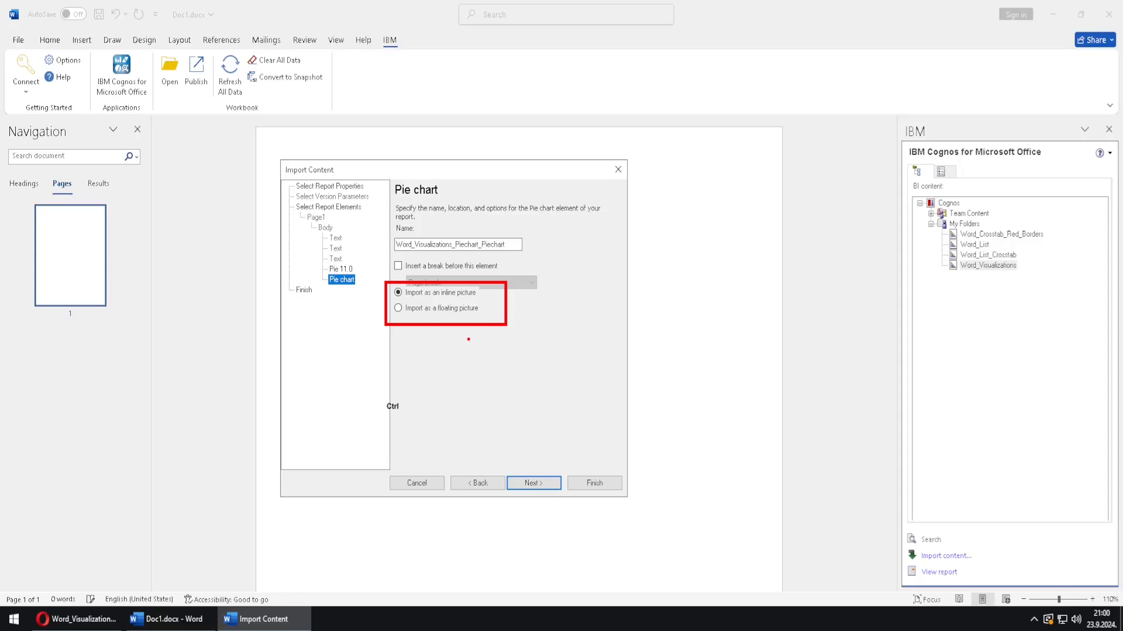
pyautogui.click(413, 481)
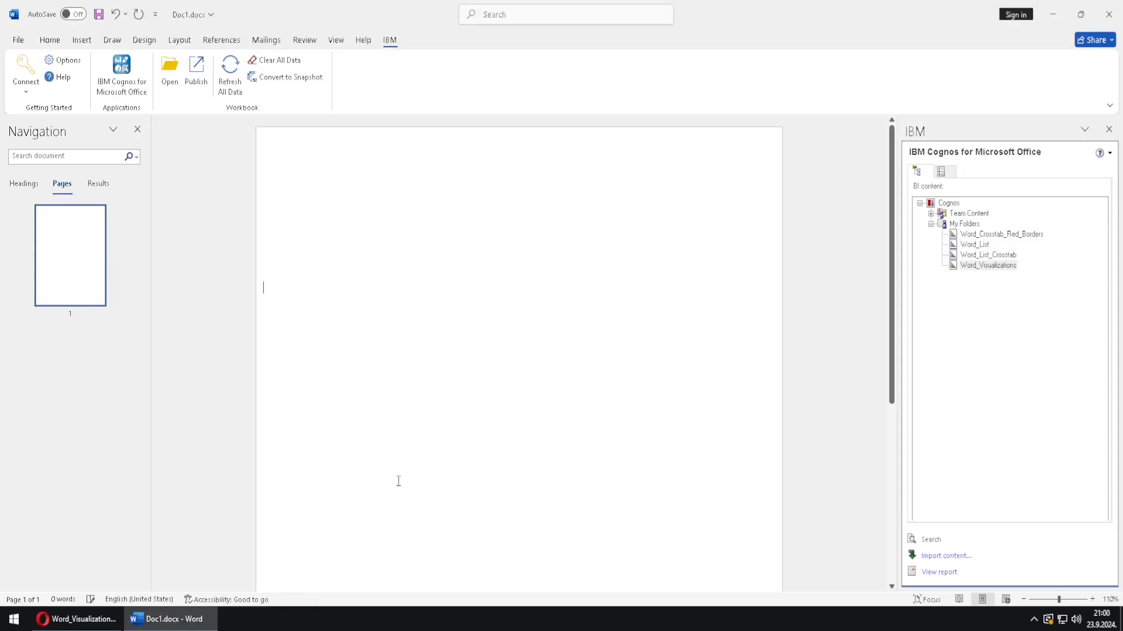
# Step: Copy the generated paragraph from the Cupcake Ipsum page in the browser and paste it into the Word document as plain text
pyautogui.click(79, 619)
pyautogui.click(187, 13)
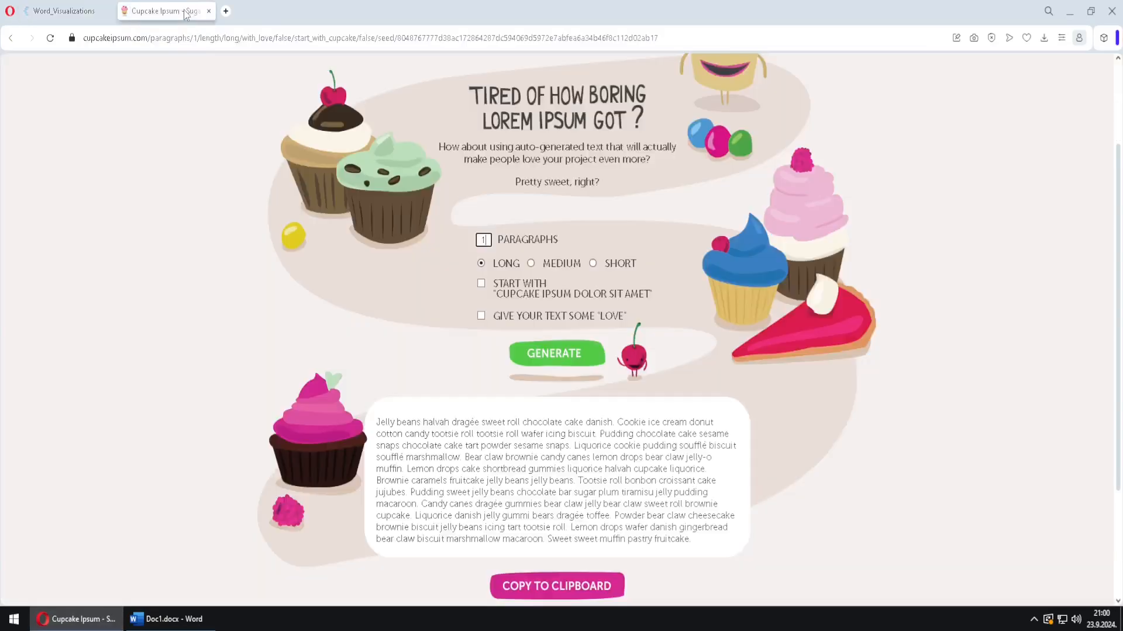
pyautogui.moveTo(695, 545); pyautogui.dragTo(377, 422)
pyautogui.rightClick(410, 435)
pyautogui.click(450, 297)
pyautogui.click(168, 618)
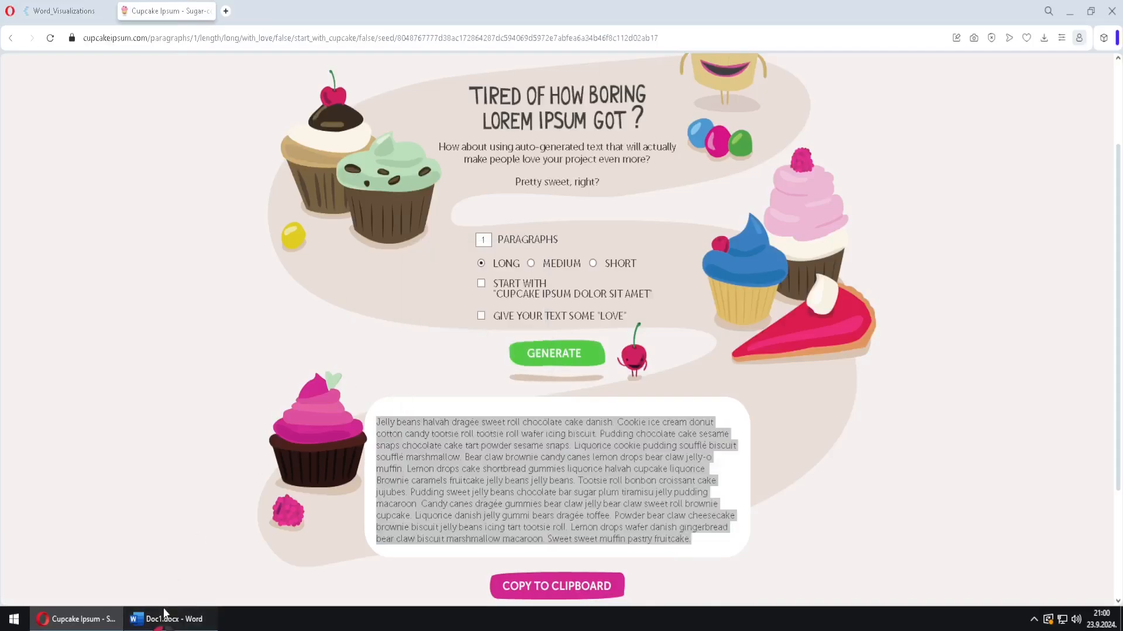
pyautogui.rightClick(277, 202)
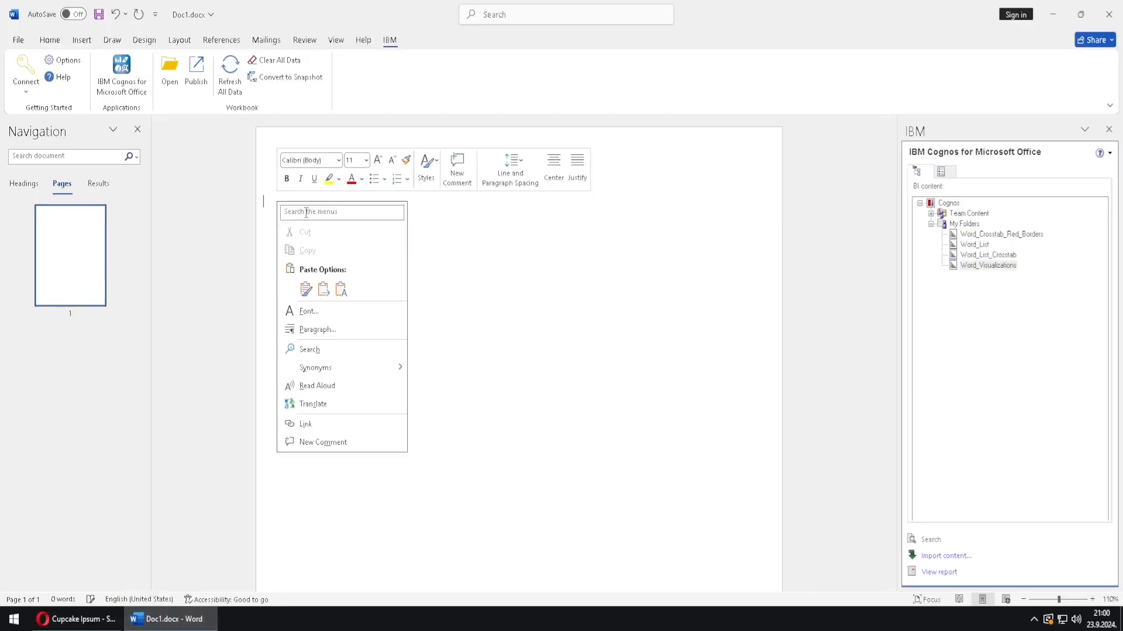
pyautogui.click(336, 292)
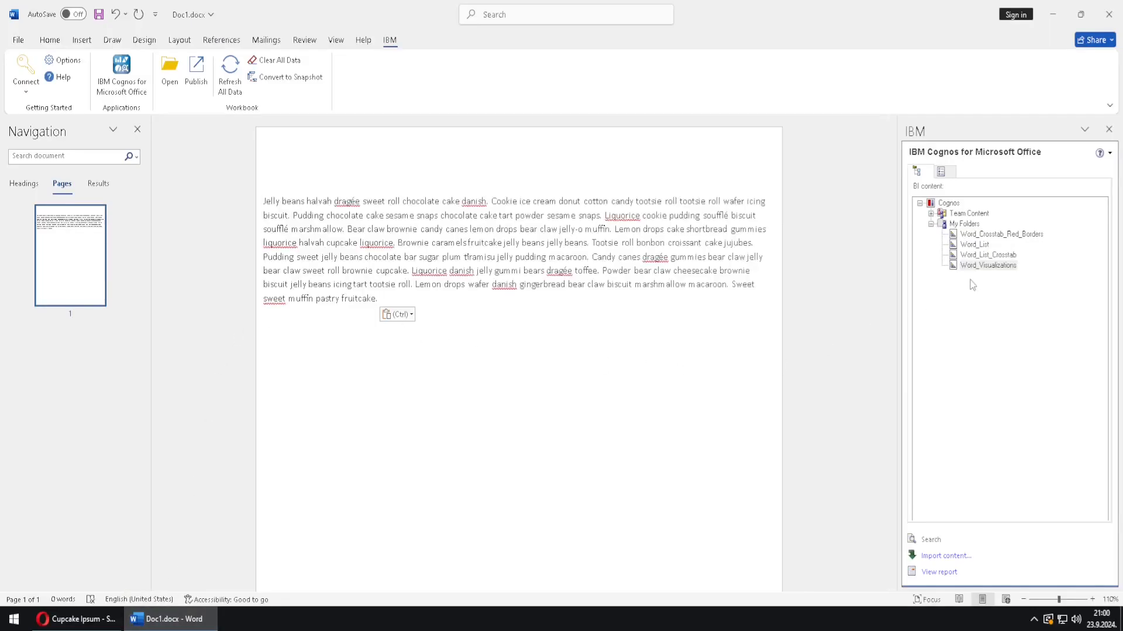
# Step: Import the Word_Visualizations report below the paragraph, with Pie 11.0 as an inline picture and Pie chart as a floating picture
pyautogui.doubleClick(984, 267)
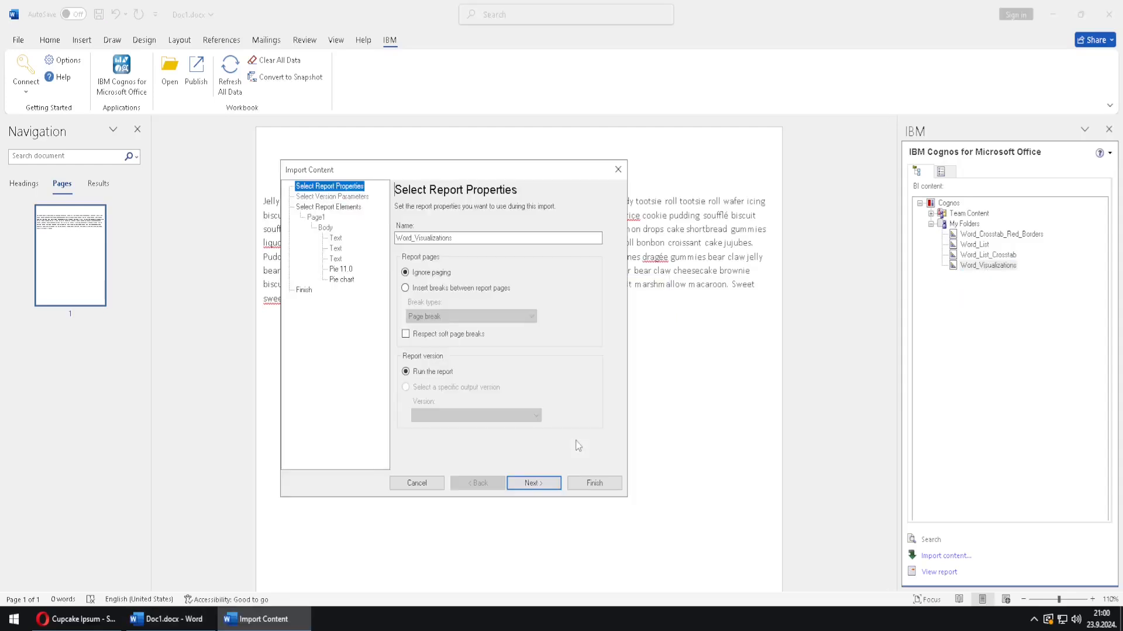
pyautogui.click(342, 270)
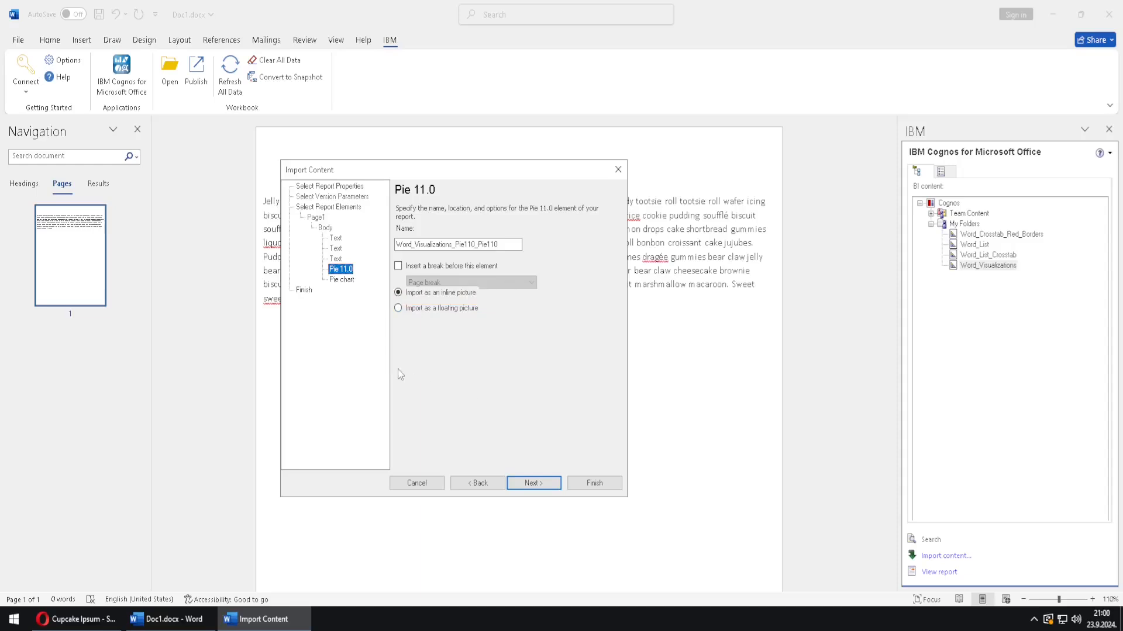
pyautogui.click(344, 280)
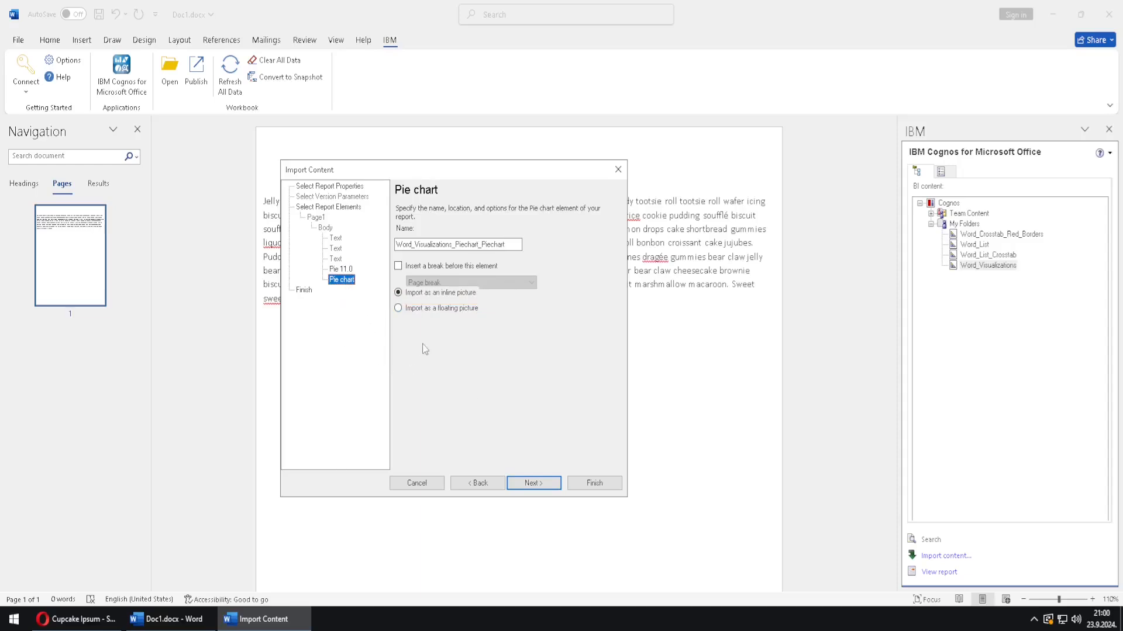
pyautogui.click(398, 309)
pyautogui.moveTo(501, 173); pyautogui.dragTo(629, 259)
pyautogui.click(723, 568)
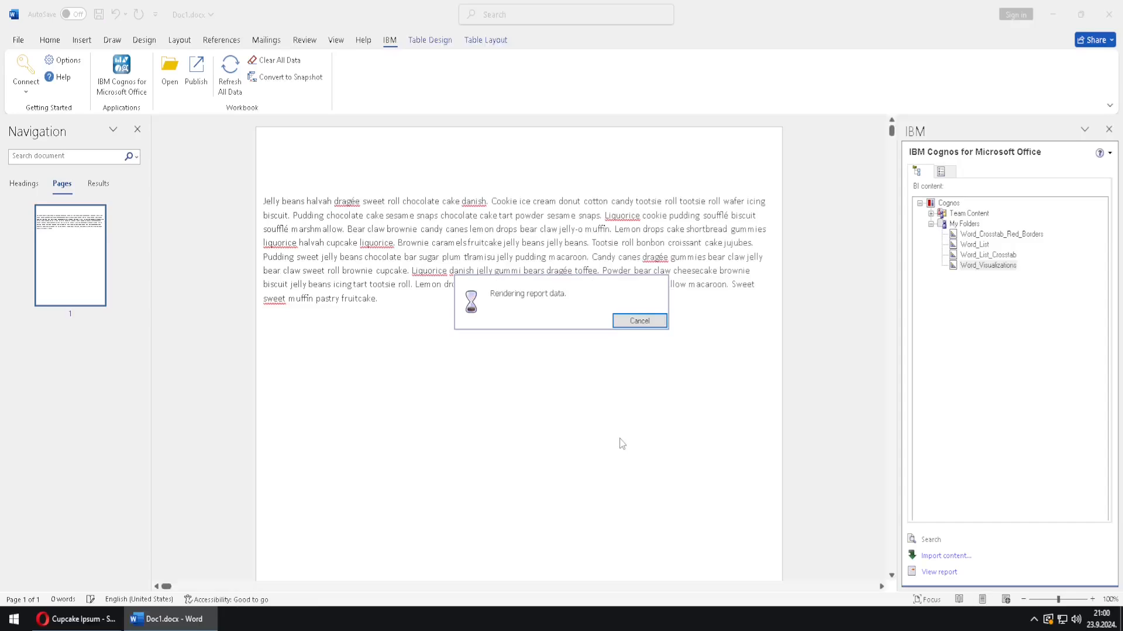
pyautogui.scroll(3, 660, 424)
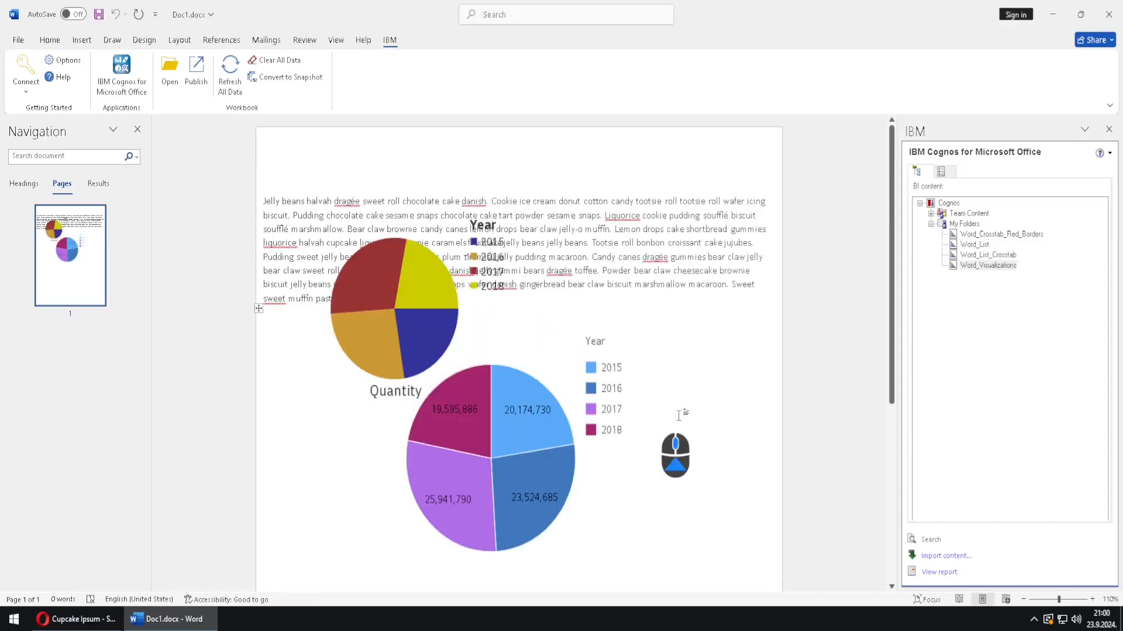
# Step: Move the floating pie chart below the paragraph, and reposition the inline Pie 11.0 picture within the paragraph's lines
pyautogui.moveTo(419, 328); pyautogui.dragTo(656, 475)
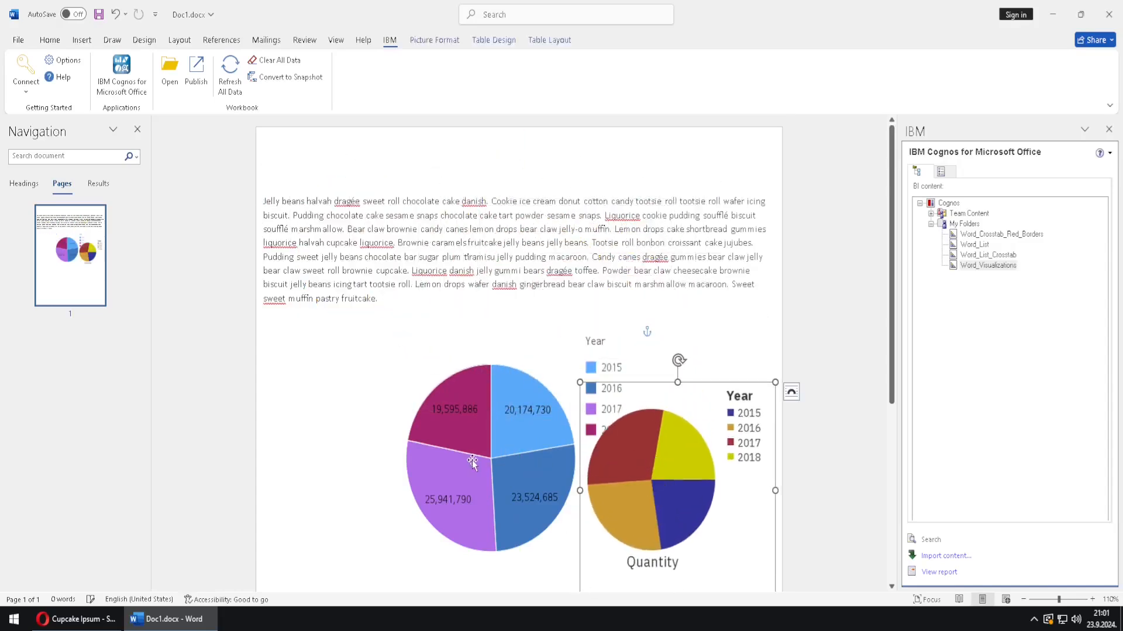
pyautogui.moveTo(440, 437); pyautogui.dragTo(414, 423)
pyautogui.moveTo(431, 343); pyautogui.dragTo(335, 253)
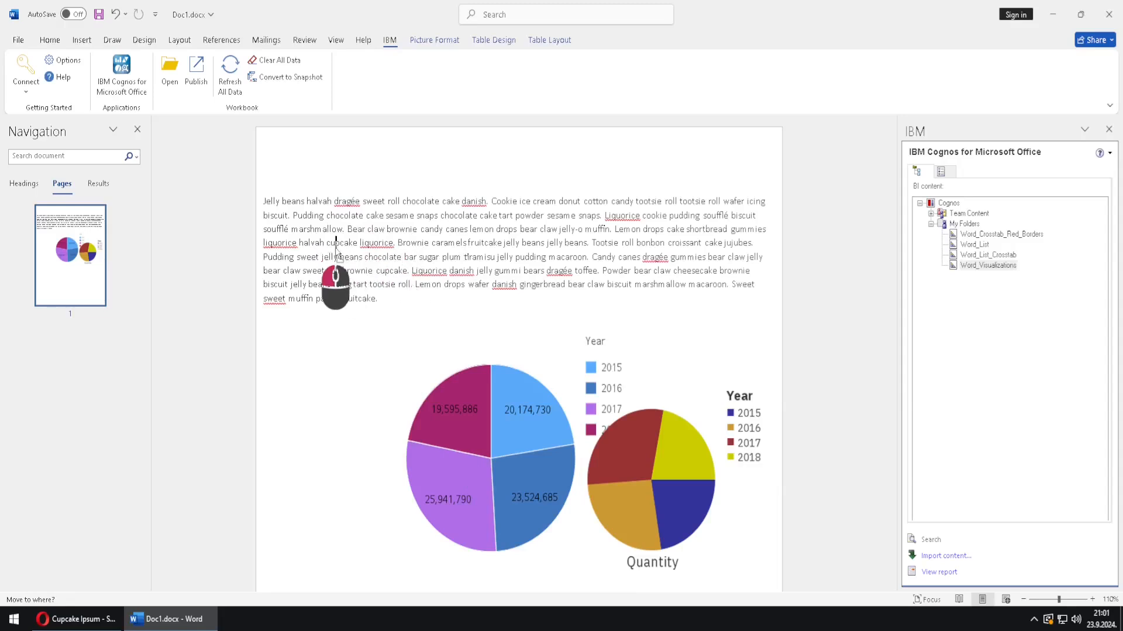
pyautogui.moveTo(337, 252); pyautogui.dragTo(337, 253)
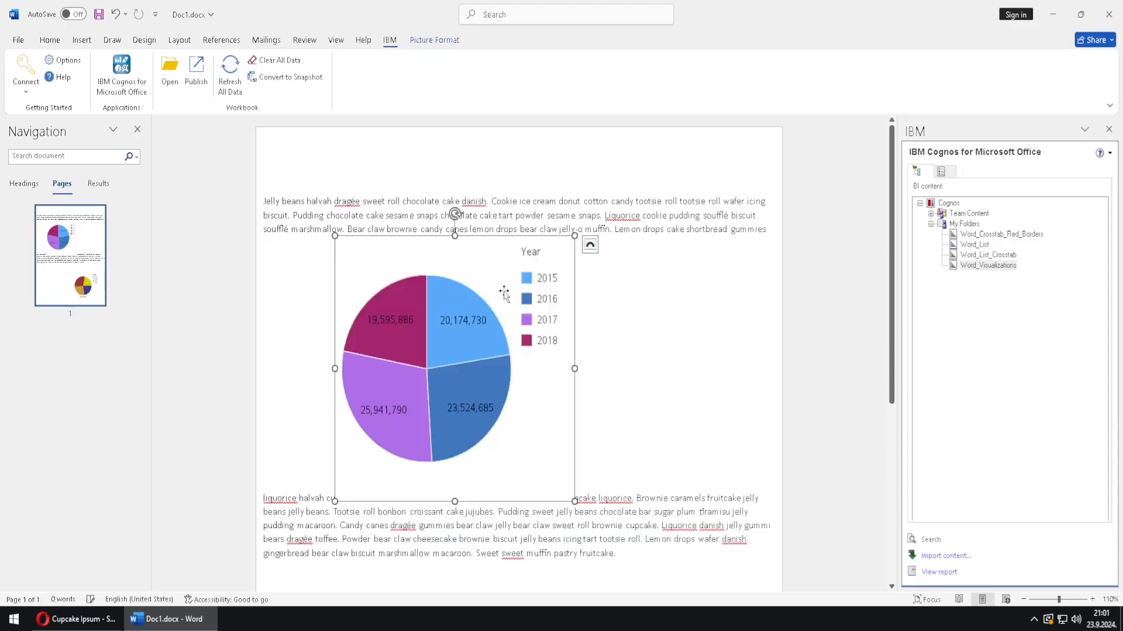
pyautogui.moveTo(652, 232); pyautogui.dragTo(650, 218)
pyautogui.moveTo(405, 322)
pyautogui.mouseDown()
pyautogui.moveTo(395, 324)
pyautogui.moveTo(560, 471)
pyautogui.moveTo(578, 503)
pyautogui.mouseUp()
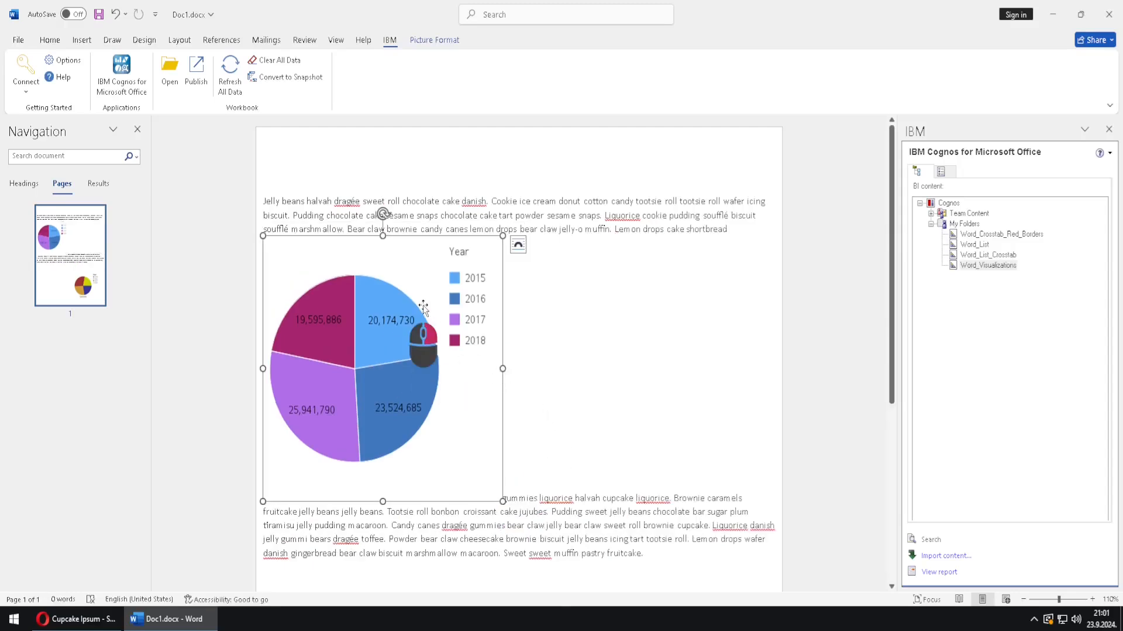
# Step: Set the Pie 11.0 picture's text wrapping to In Front of Text and move both pie charts over the paragraph
pyautogui.rightClick(424, 308)
pyautogui.moveTo(526, 525)
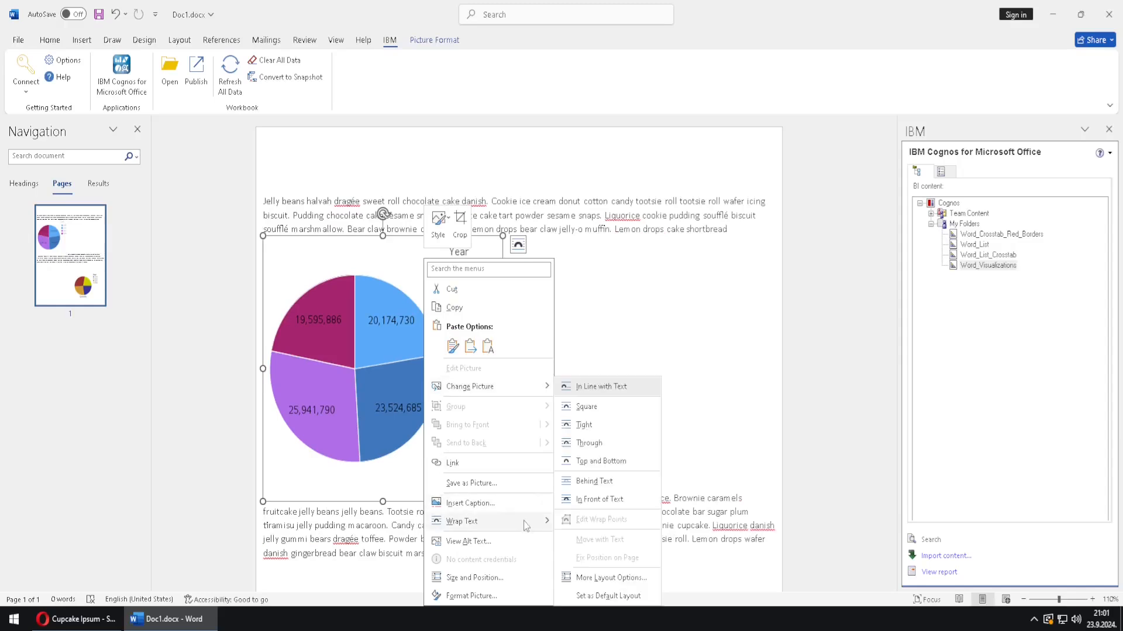
pyautogui.click(619, 502)
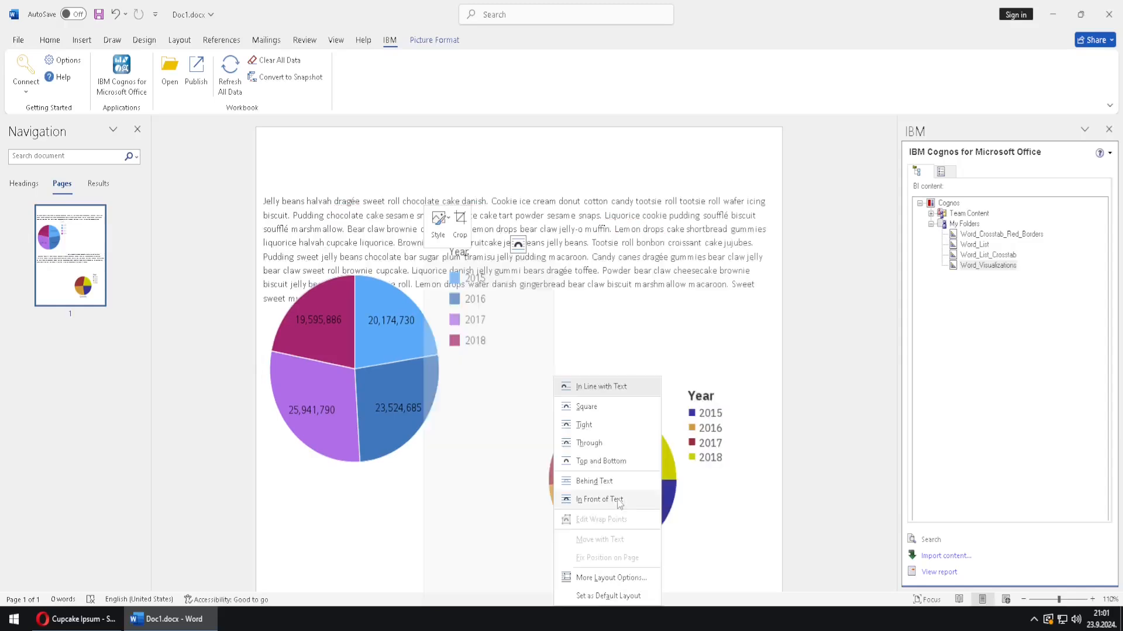
pyautogui.moveTo(413, 383); pyautogui.dragTo(494, 282)
pyautogui.moveTo(543, 184); pyautogui.dragTo(390, 236)
pyautogui.moveTo(649, 412); pyautogui.dragTo(575, 240)
# Step: Remove the imported Word_Visualizations report and its data from the document
pyautogui.click(948, 172)
pyautogui.rightClick(959, 210)
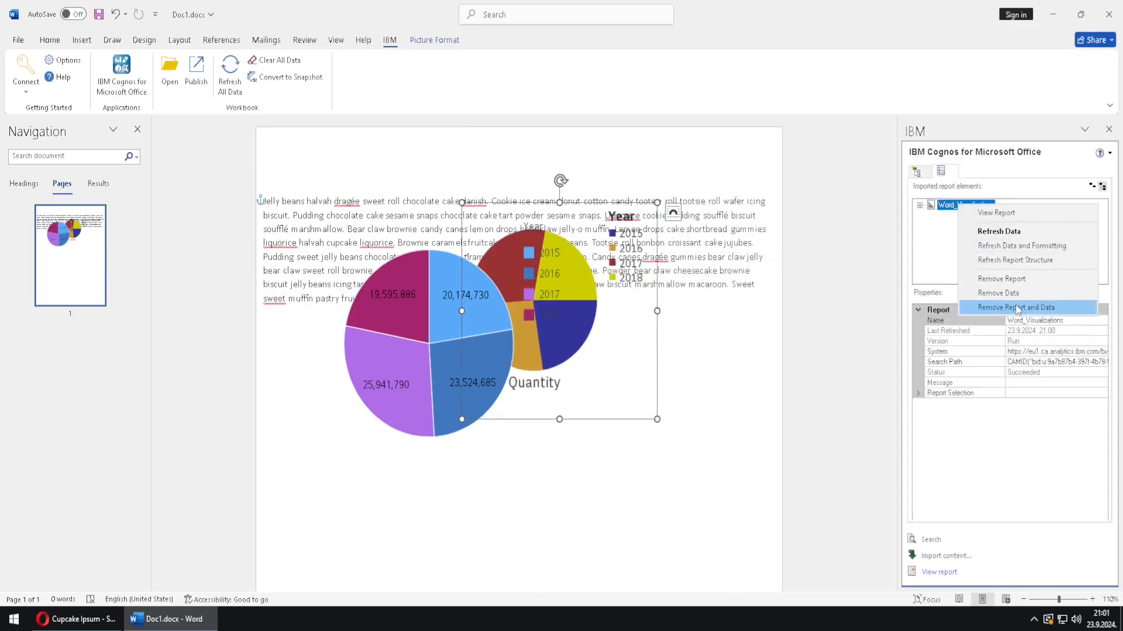
pyautogui.click(994, 305)
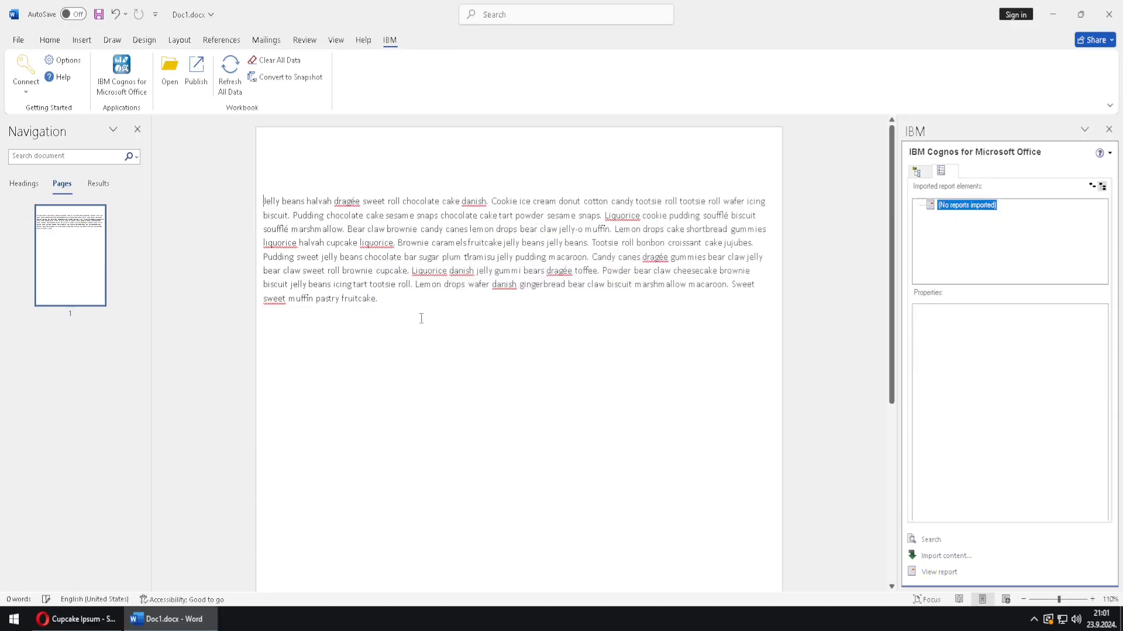
# Step: Delete the sample paragraph from the document and show the Cognos BI content tree again
pyautogui.click(280, 283)
pyautogui.tripleClick(205, 196)
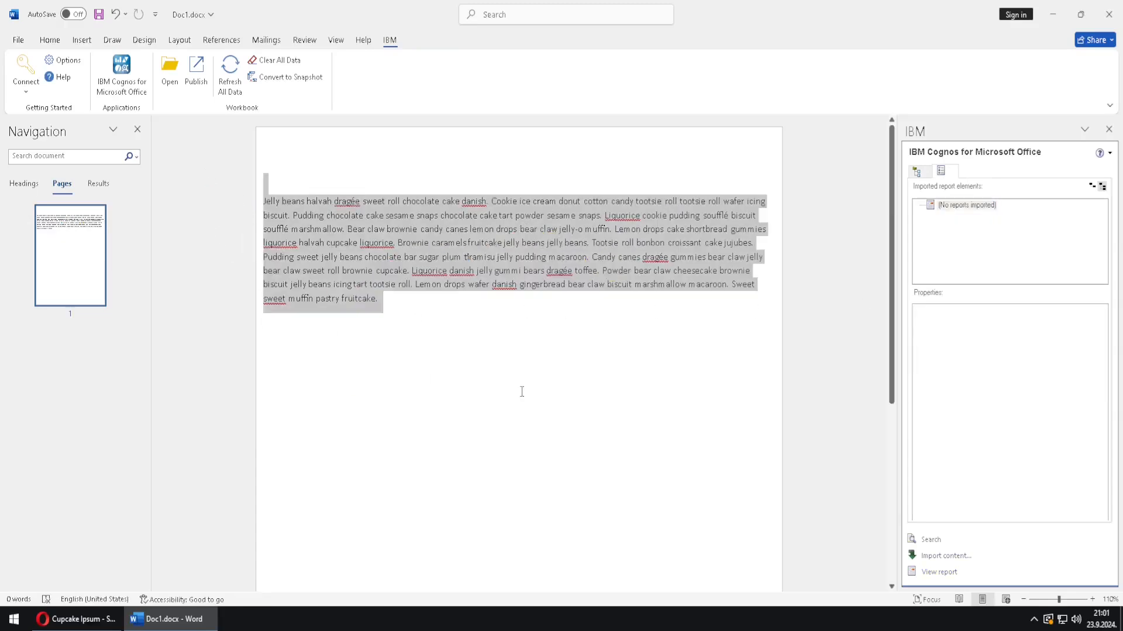
pyautogui.press('Delete')
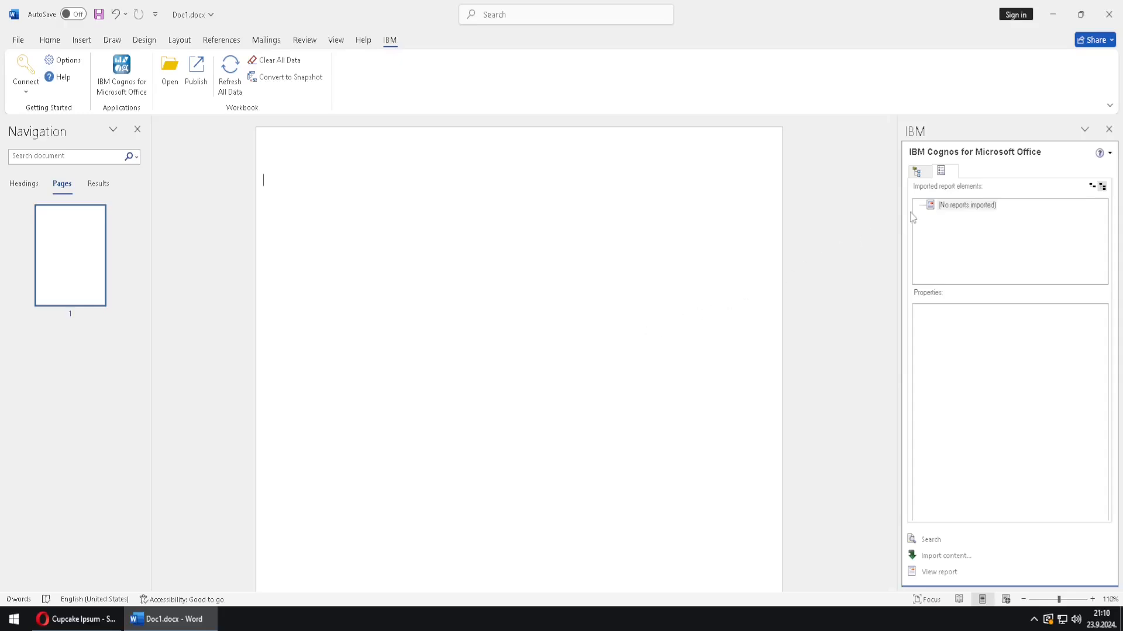
pyautogui.click(926, 178)
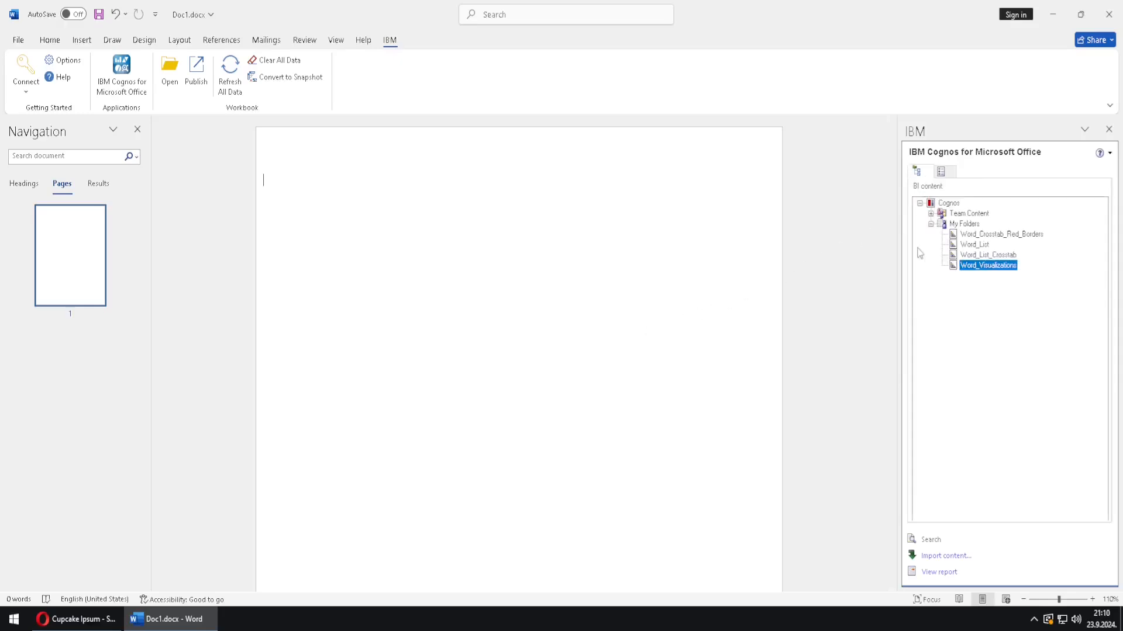
# Step: Import the Word_List_Crosstab report from My Folders into the document with the default import properties
pyautogui.click(995, 257)
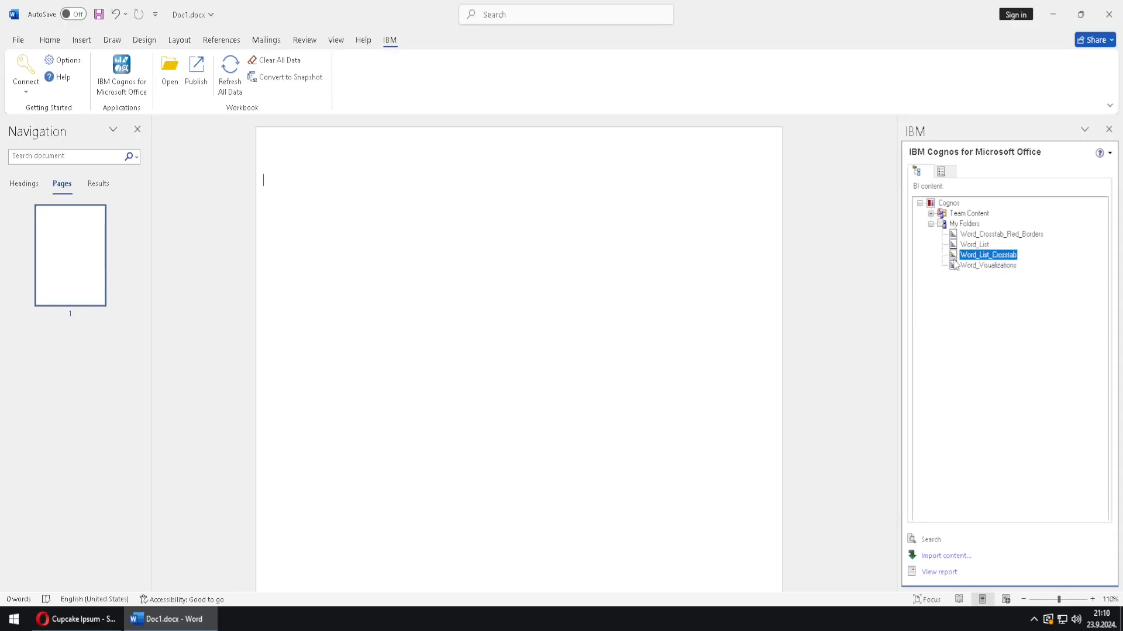
pyautogui.doubleClick(994, 260)
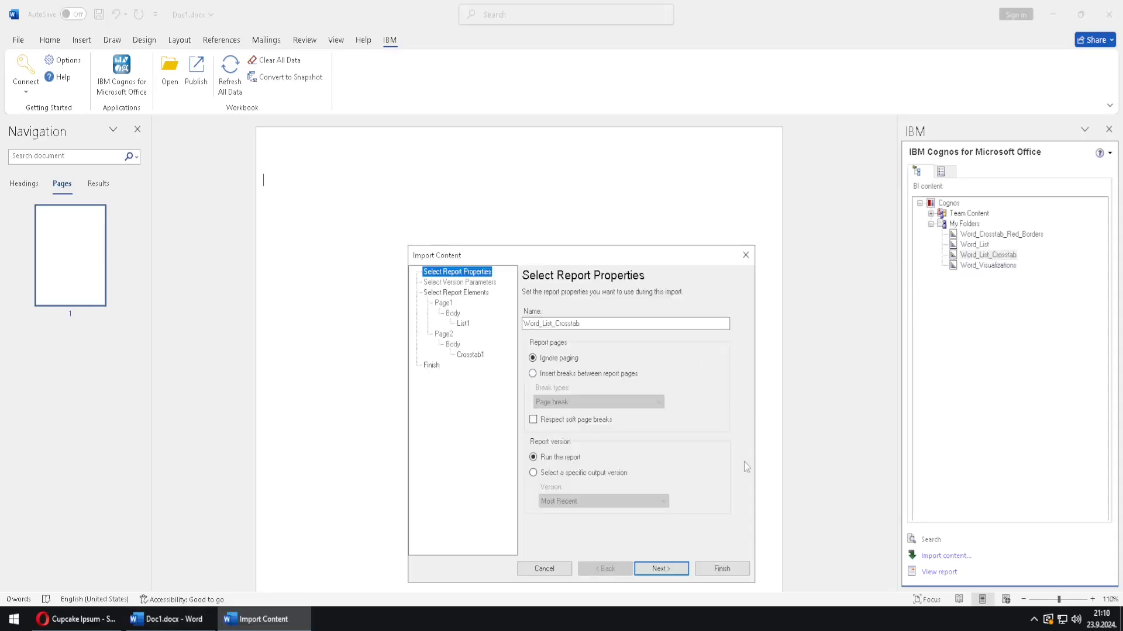
pyautogui.click(722, 569)
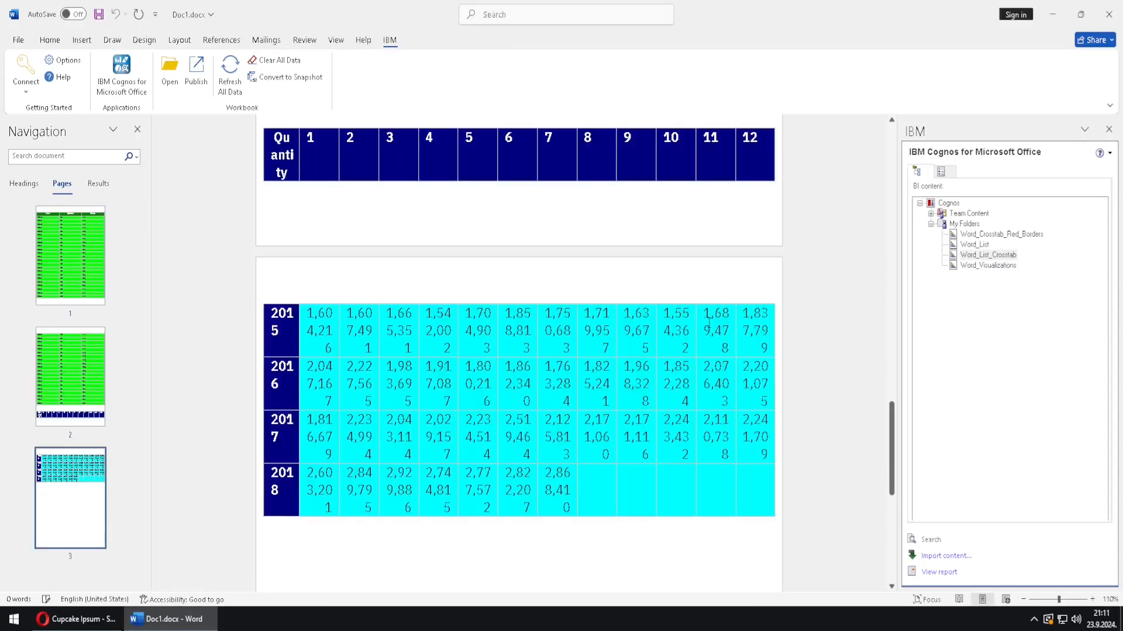
pyautogui.scroll(15, 709, 322)
pyautogui.scroll(10, 705, 321)
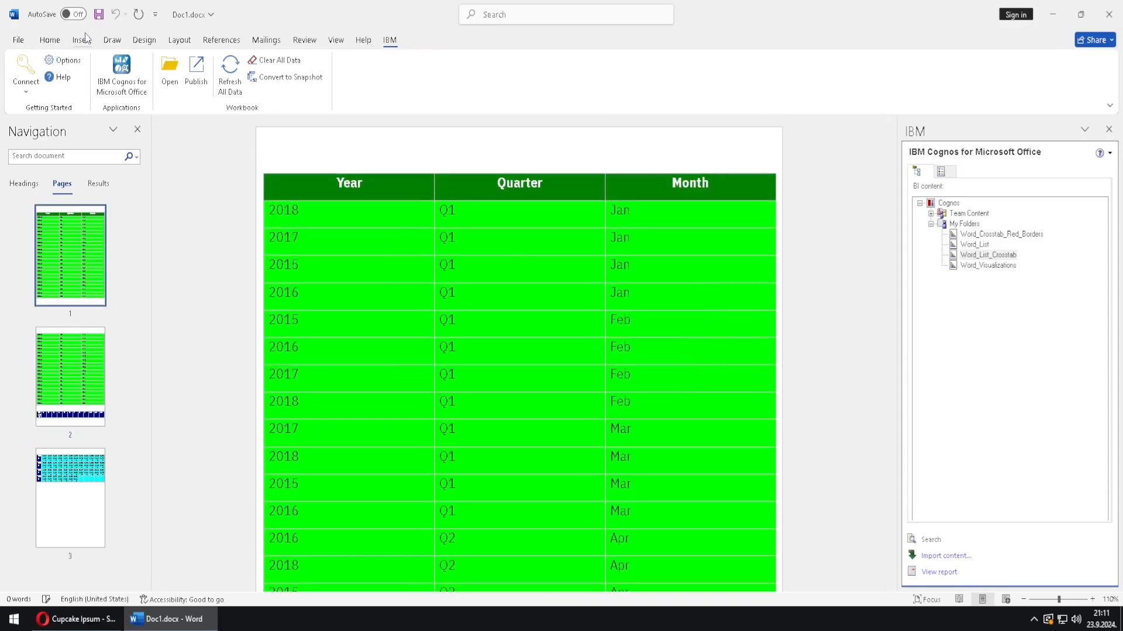
# Step: Examine the document's bookmarks for the imported list and crosstab, then close the bookmark list without changes
pyautogui.click(85, 39)
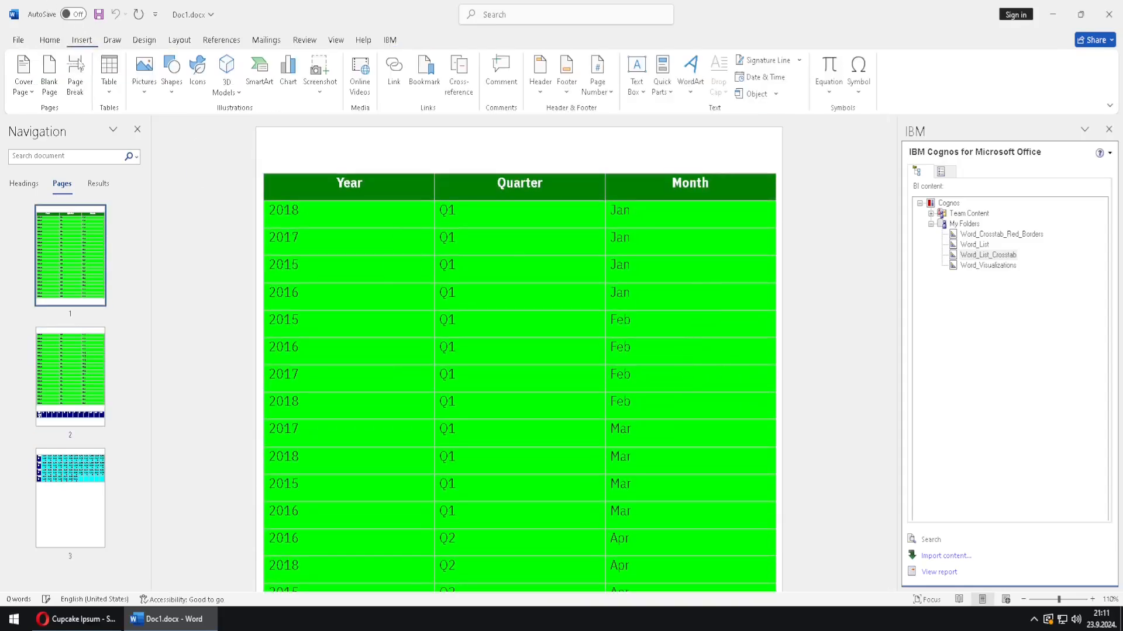
pyautogui.click(425, 88)
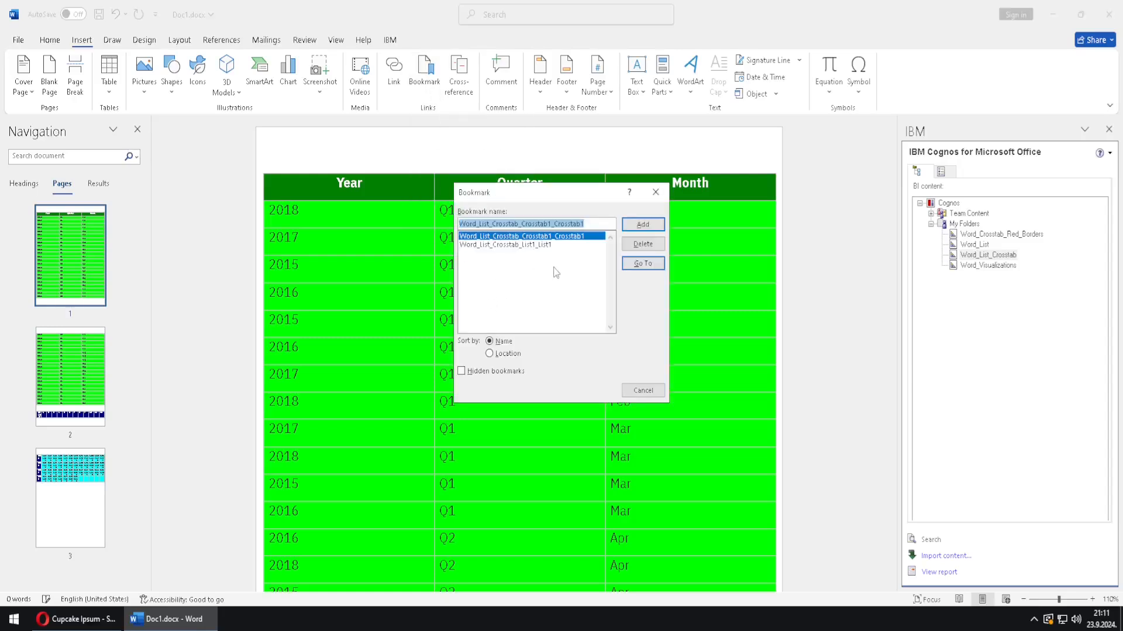
pyautogui.click(525, 246)
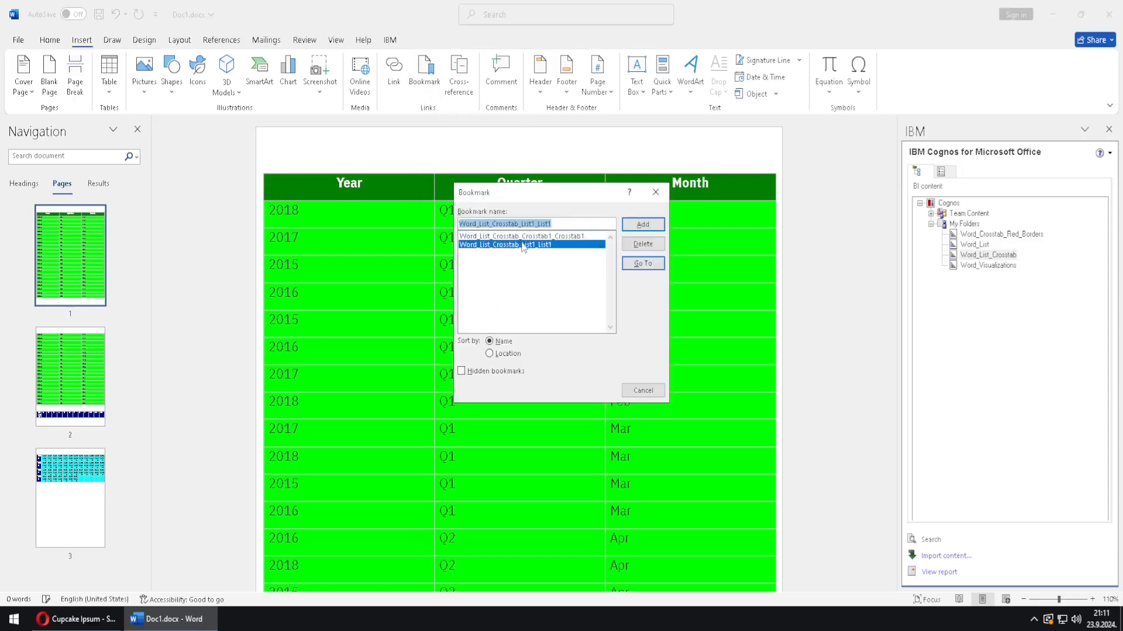
pyautogui.click(521, 237)
pyautogui.click(521, 244)
pyautogui.click(521, 237)
pyautogui.click(521, 245)
pyautogui.click(521, 237)
pyautogui.click(521, 246)
pyautogui.click(652, 390)
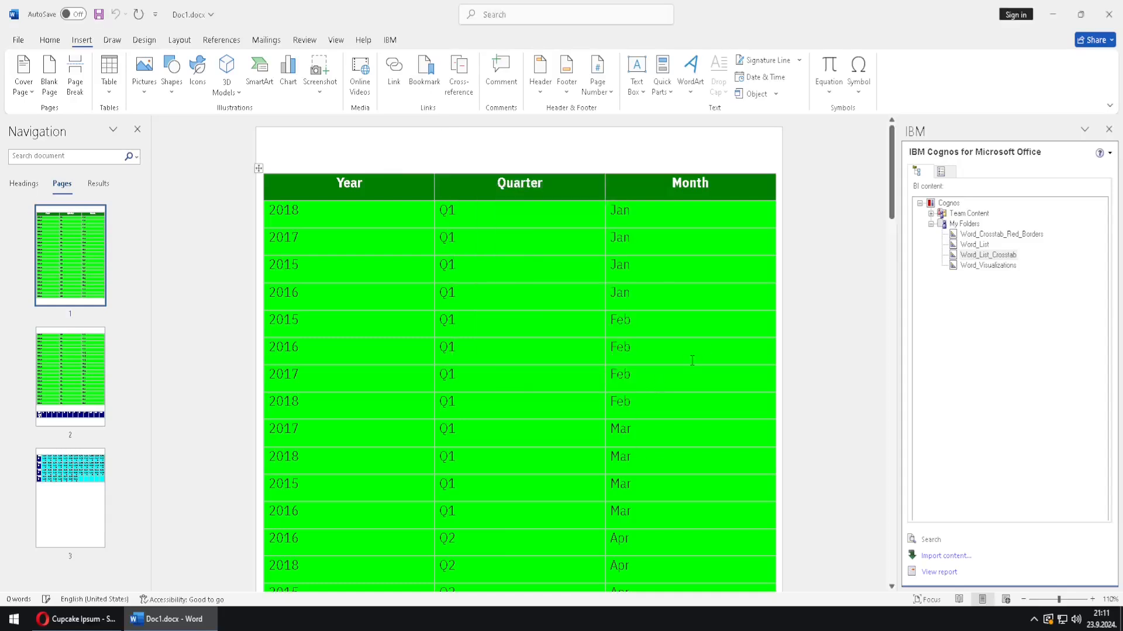
# Step: Show the imported report elements and select the list Word_List_Crosstab_List1_List1 in the body of Page1 to view its properties
pyautogui.click(949, 174)
pyautogui.click(919, 204)
pyautogui.click(930, 216)
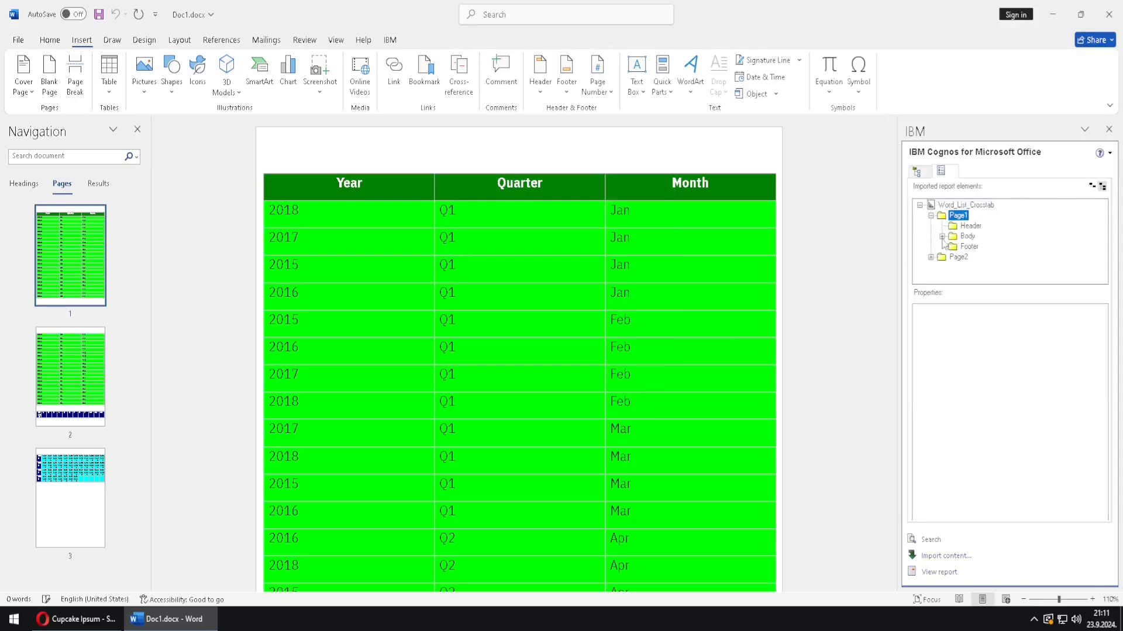
pyautogui.click(942, 236)
pyautogui.click(997, 246)
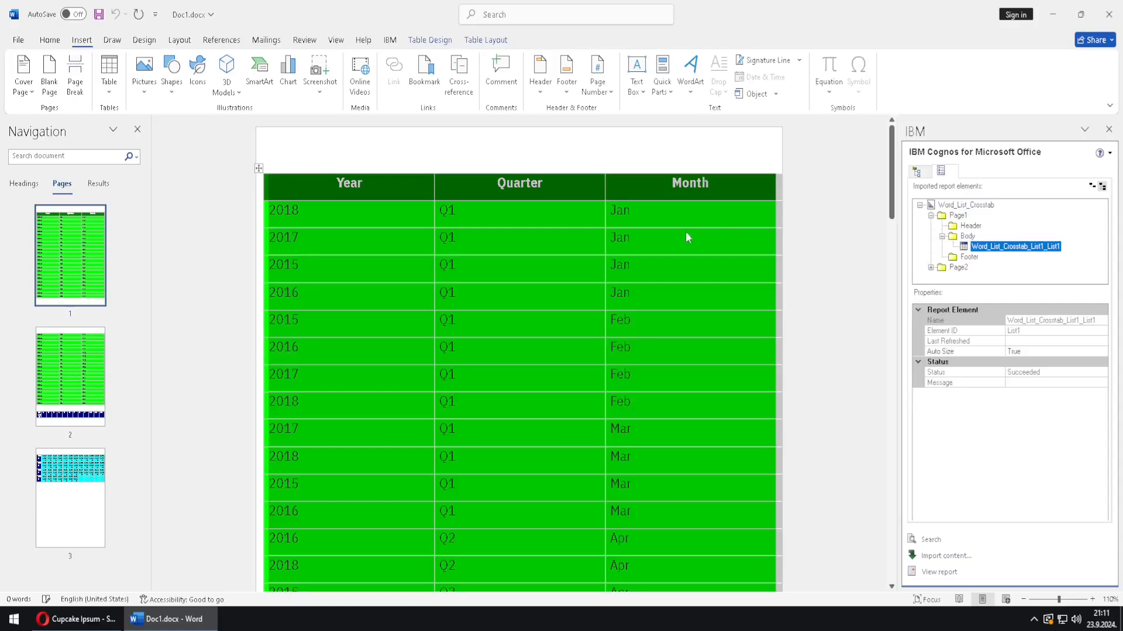